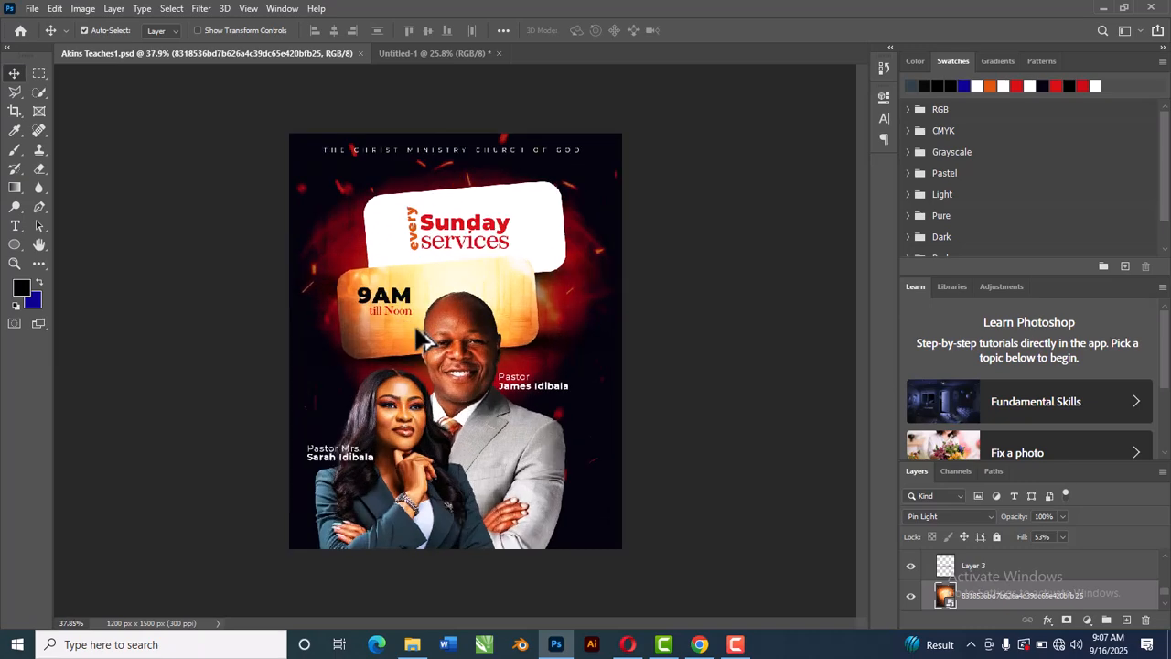
Step: Zoom in and out to examine the finished Sunday services flyer design
scroll(451, 320, down, 8)
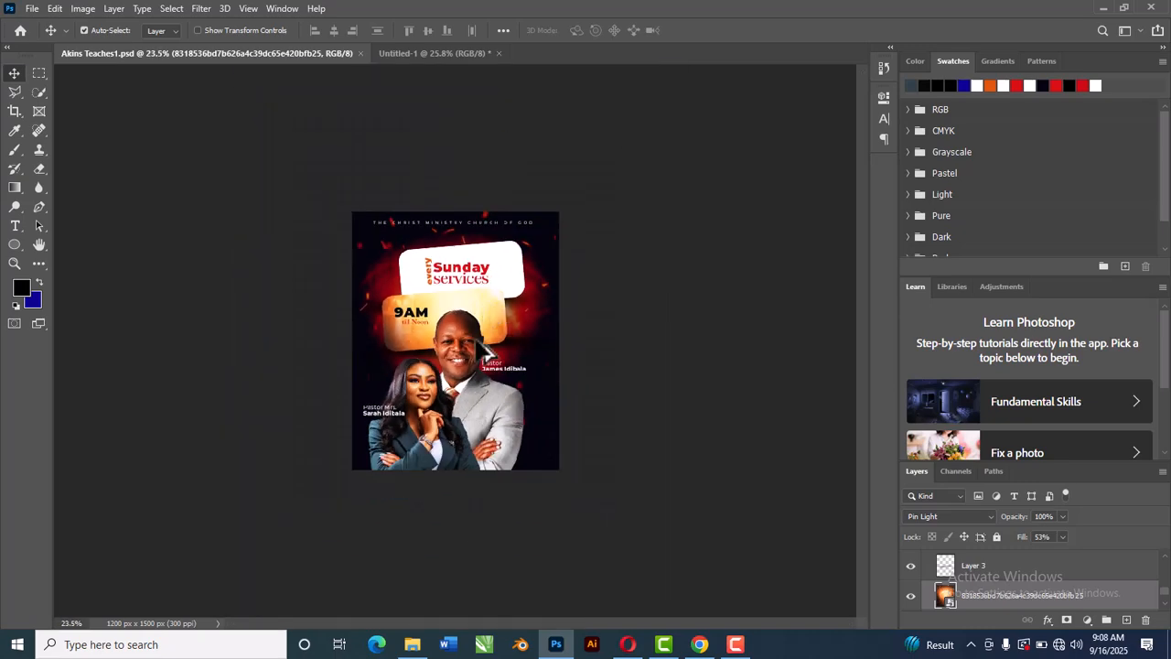
scroll(383, 442, up, 3)
scroll(394, 453, up, 2)
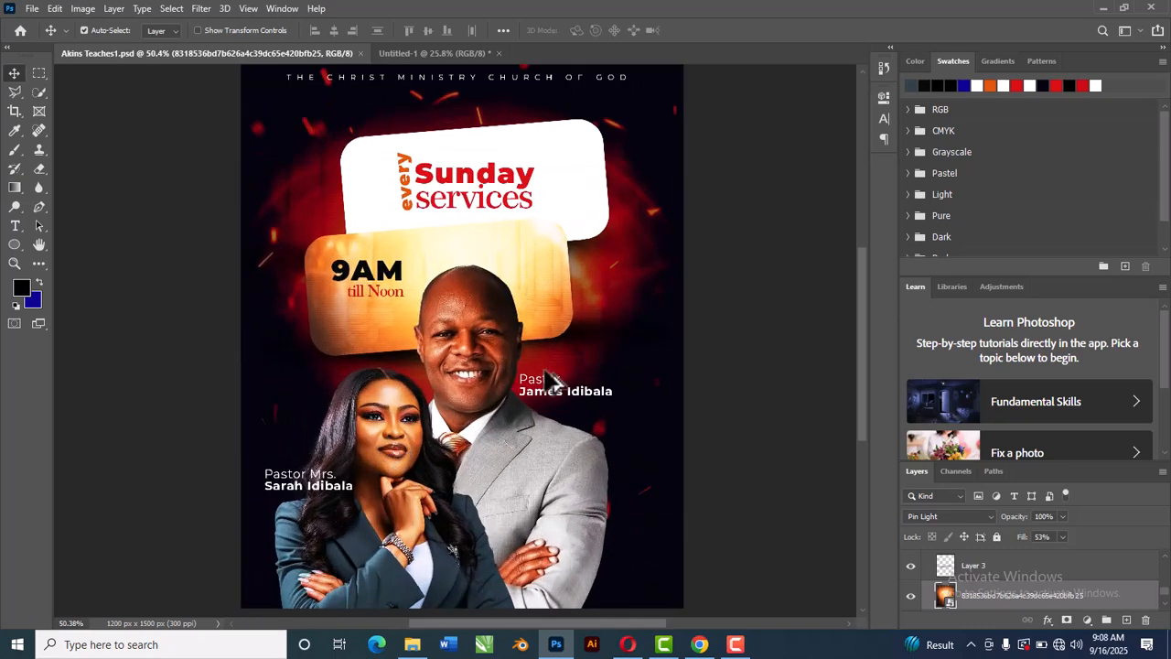
scroll(574, 363, down, 1)
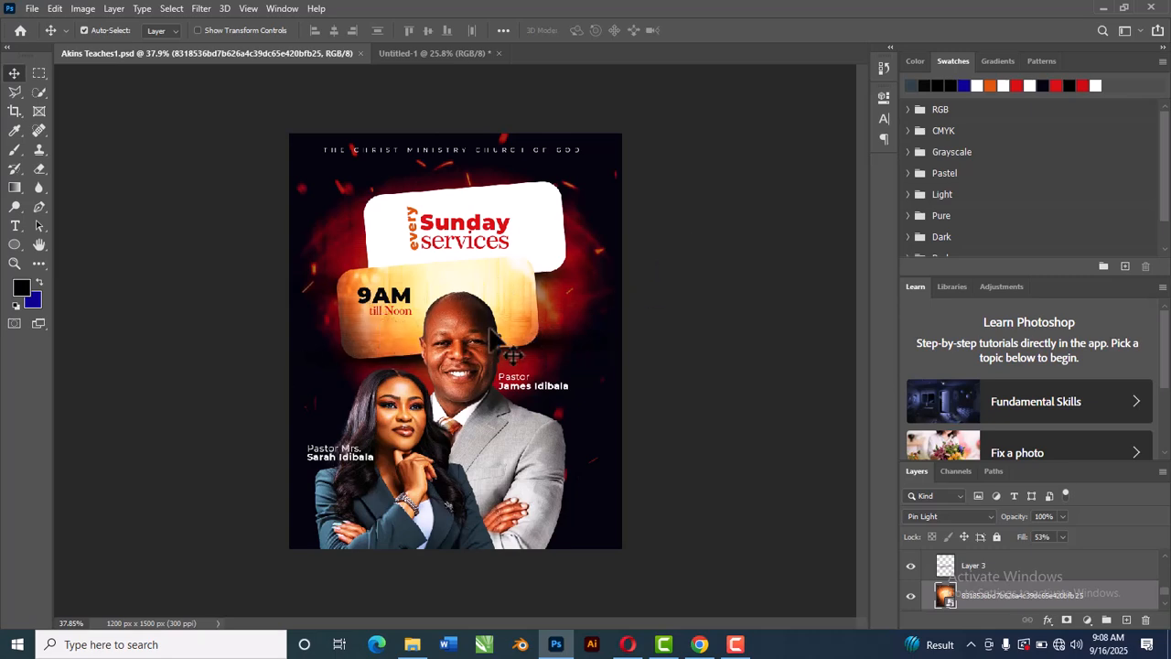
scroll(407, 355, up, 3)
scroll(439, 332, down, 3)
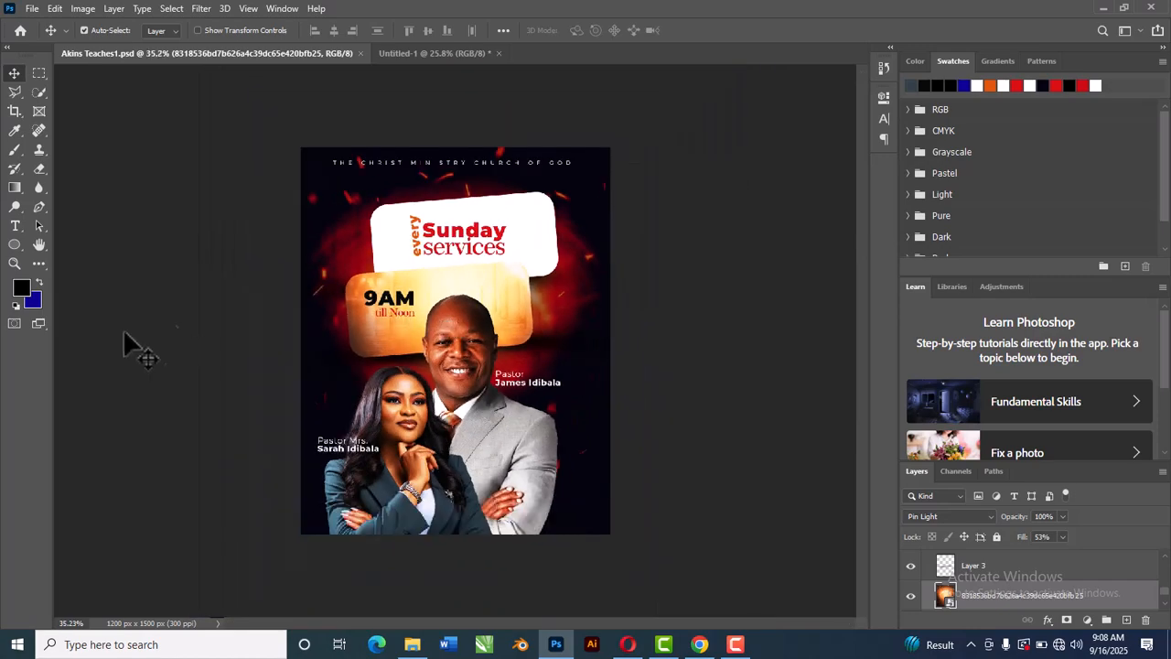
scroll(380, 432, up, 2)
scroll(418, 400, down, 3)
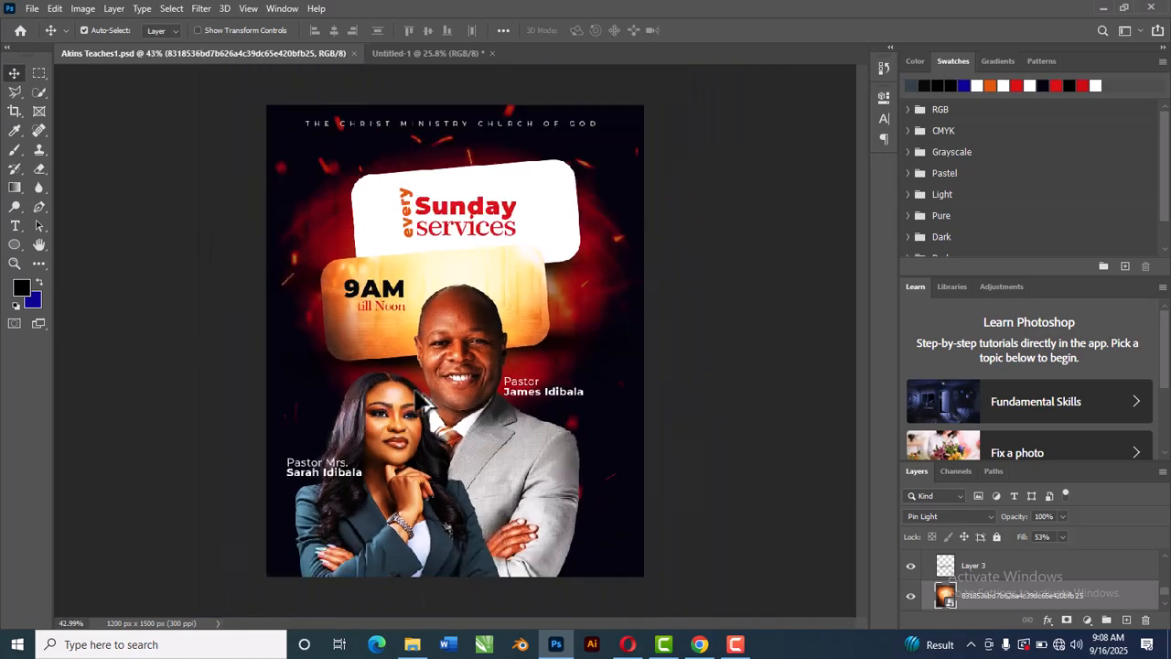
scroll(418, 400, up, 2)
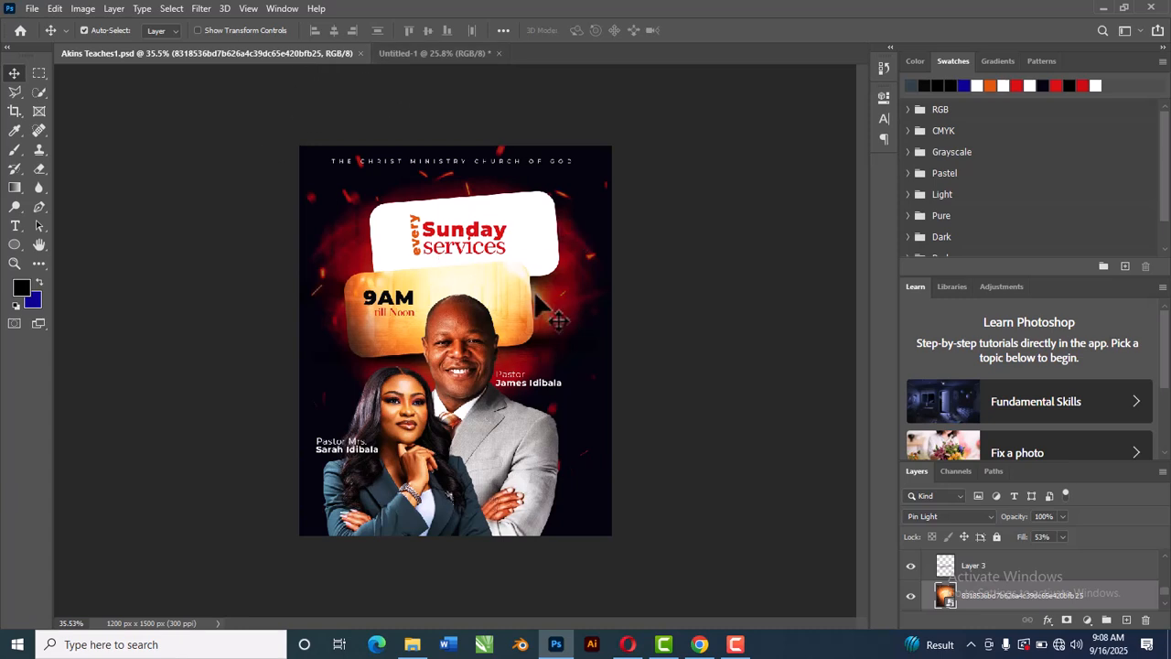
Step: Switch to the Untitled-1 document and examine its three artboards with the cutout pastors, flyer and empty Artboard 3
click(430, 52)
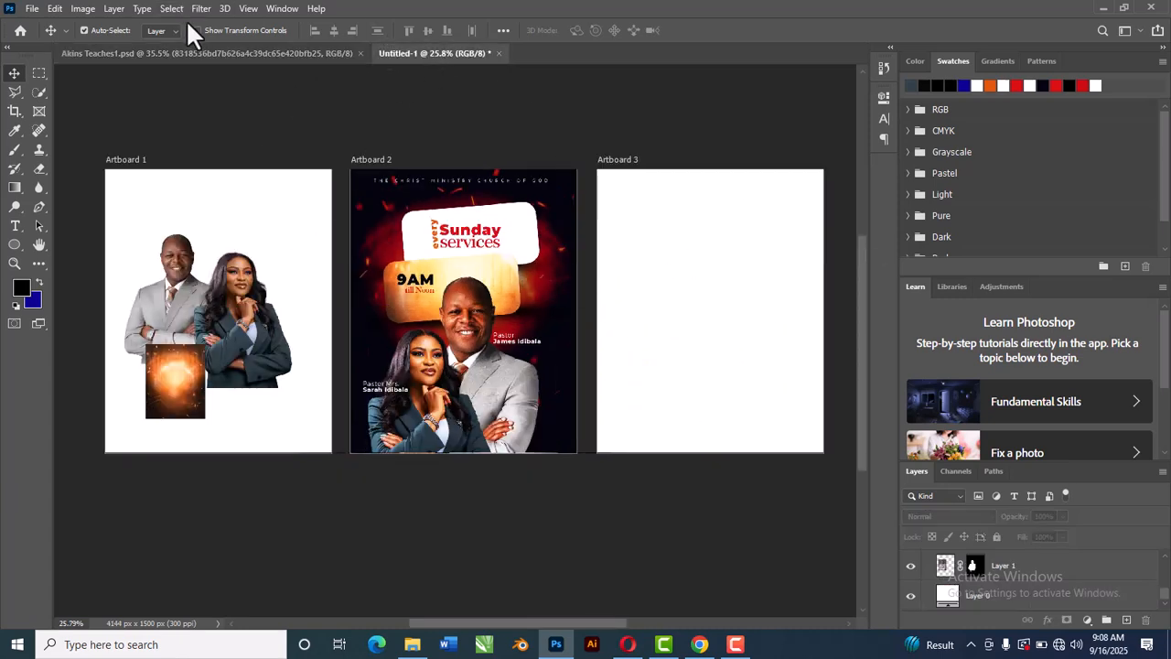
click(253, 53)
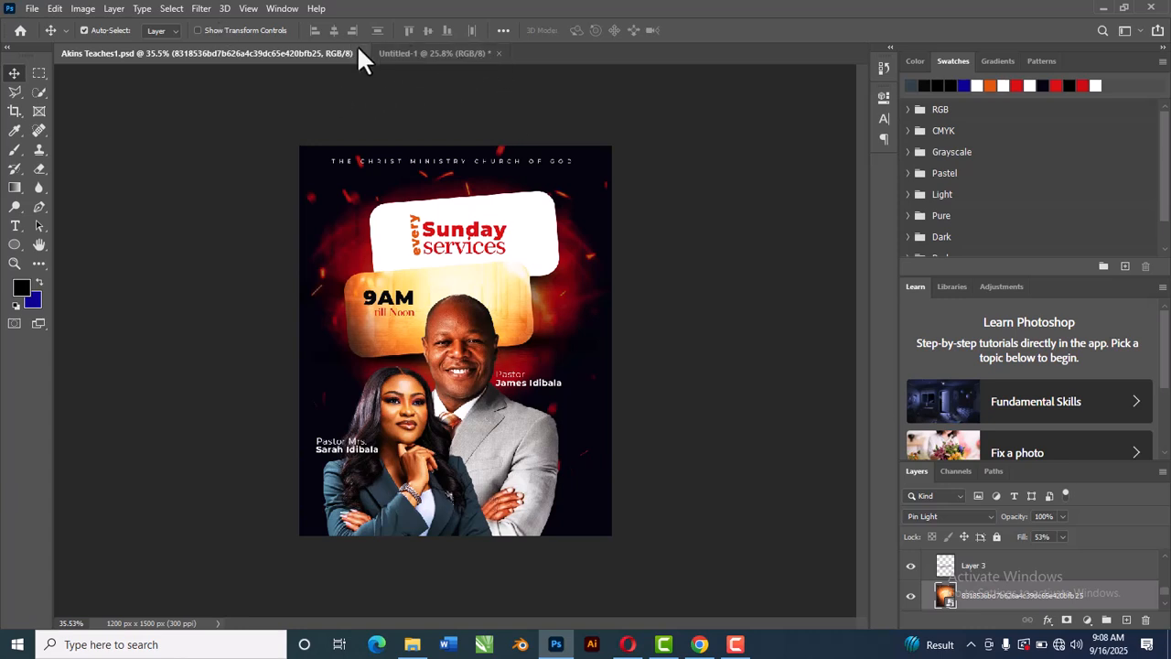
click(399, 55)
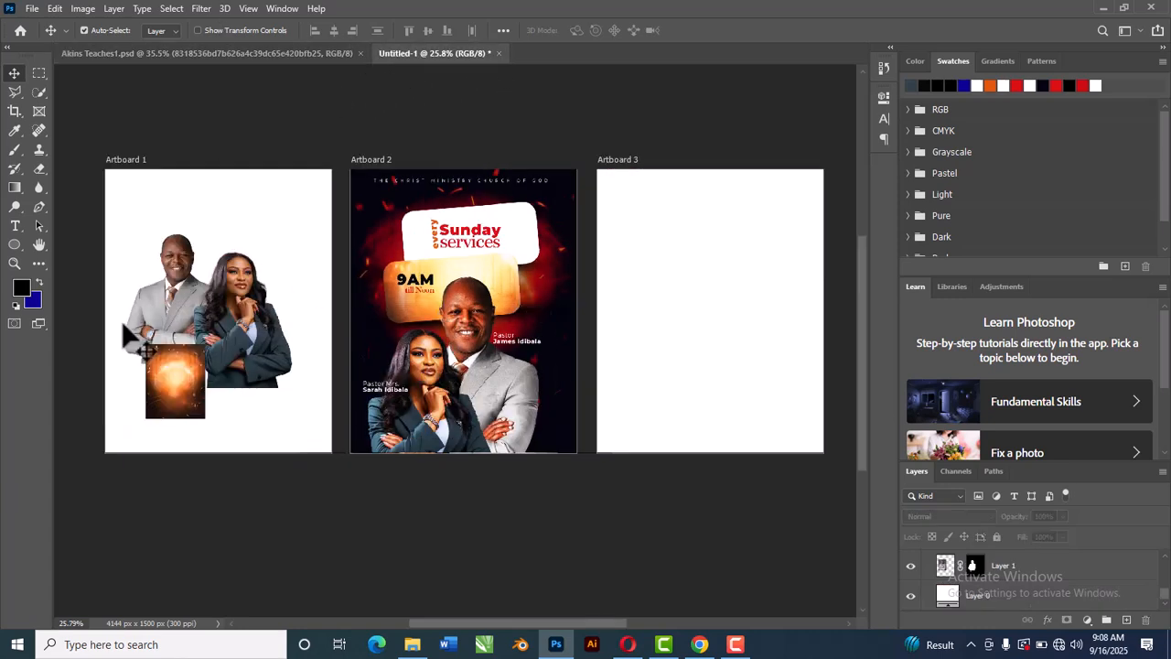
scroll(128, 337, up, 5)
scroll(245, 236, down, 2)
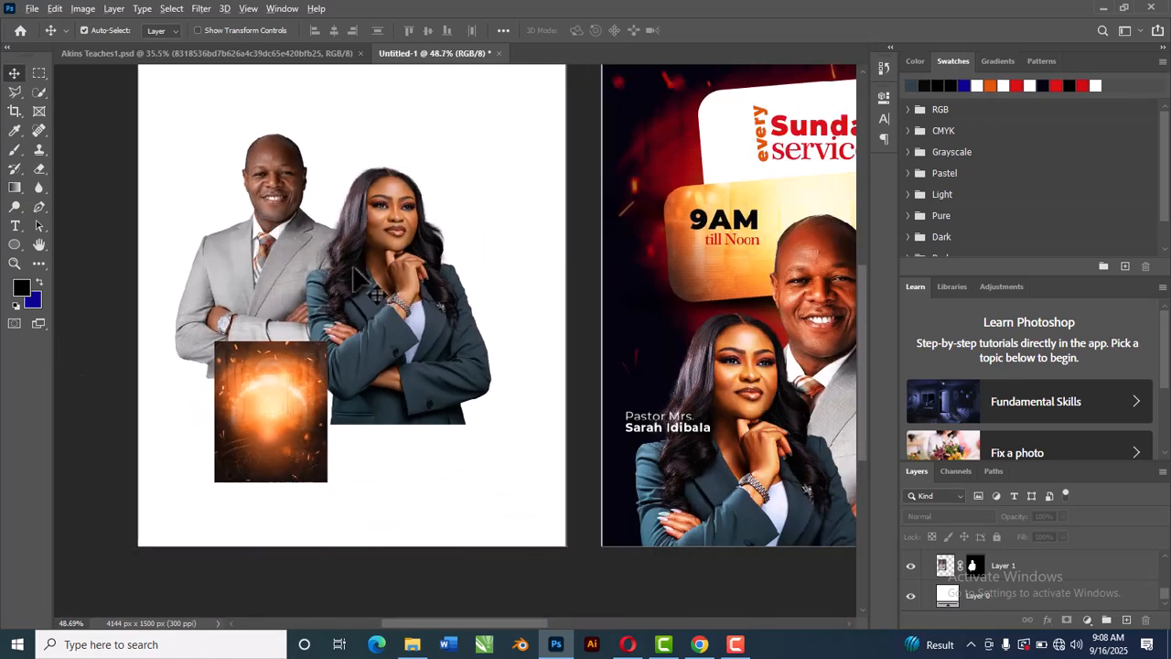
scroll(362, 279, down, 2)
scroll(265, 256, up, 4)
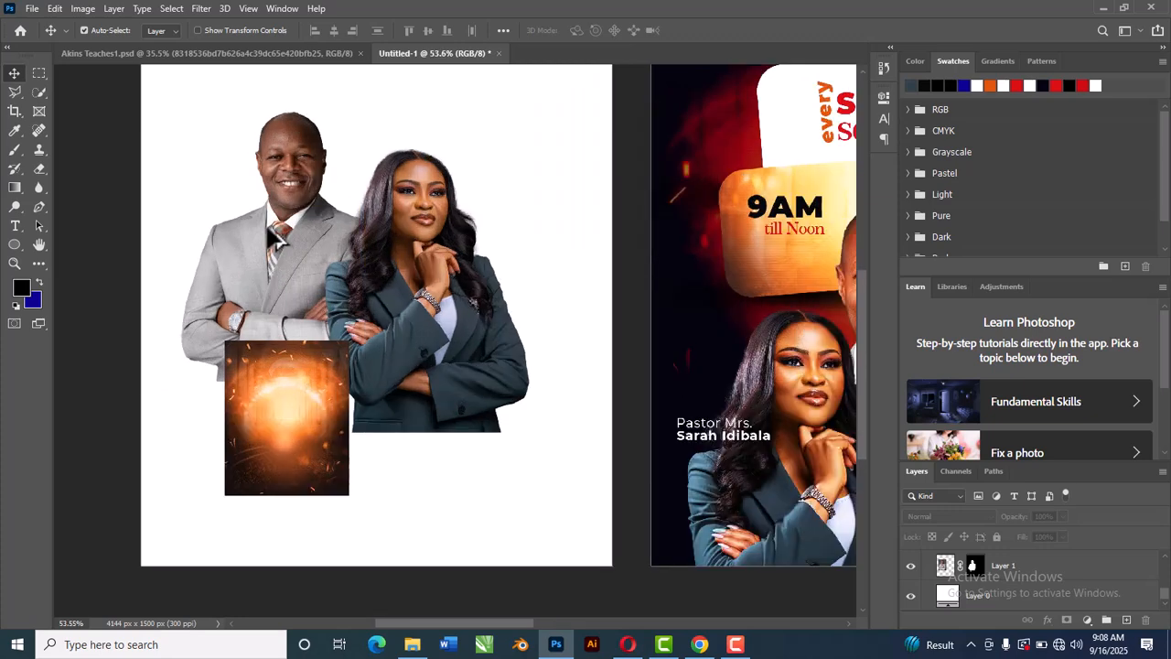
scroll(277, 240, down, 2)
scroll(295, 257, up, 1)
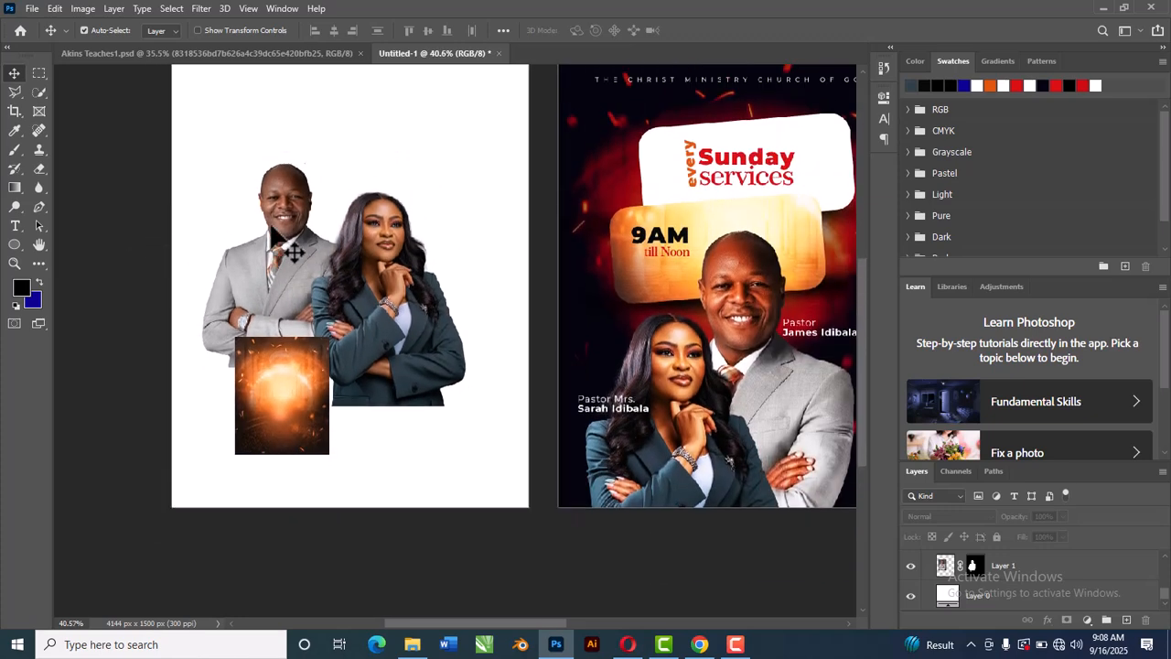
scroll(330, 279, up, 1)
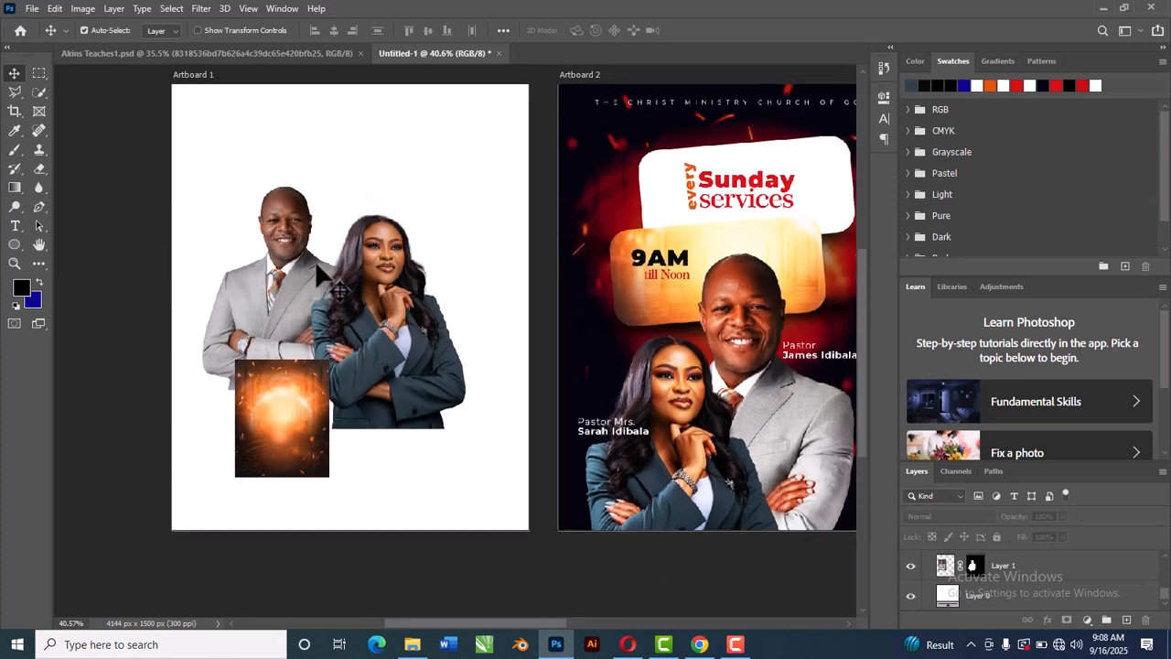
scroll(294, 263, up, 2)
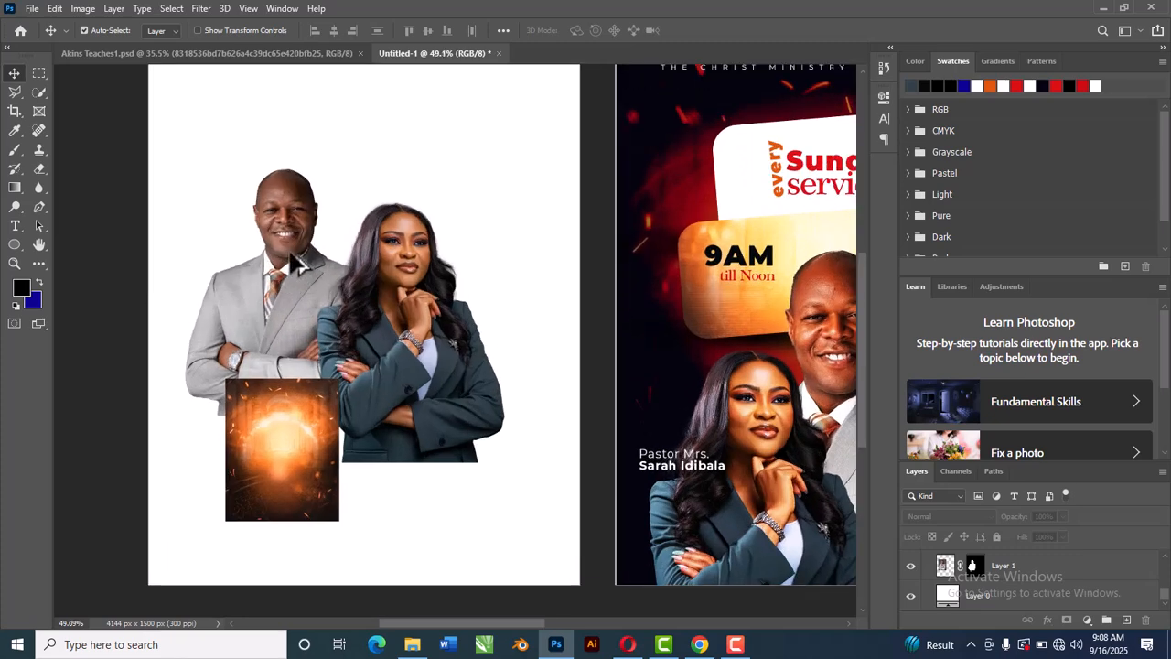
scroll(293, 263, down, 3)
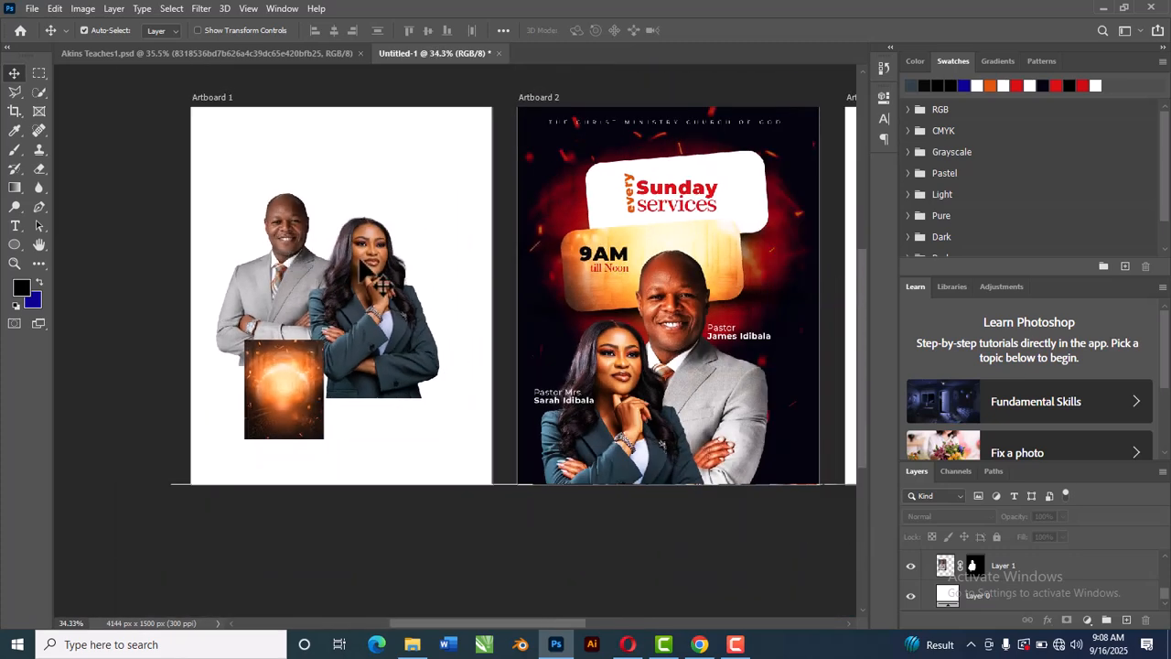
scroll(384, 284, down, 2)
scroll(308, 348, up, 3)
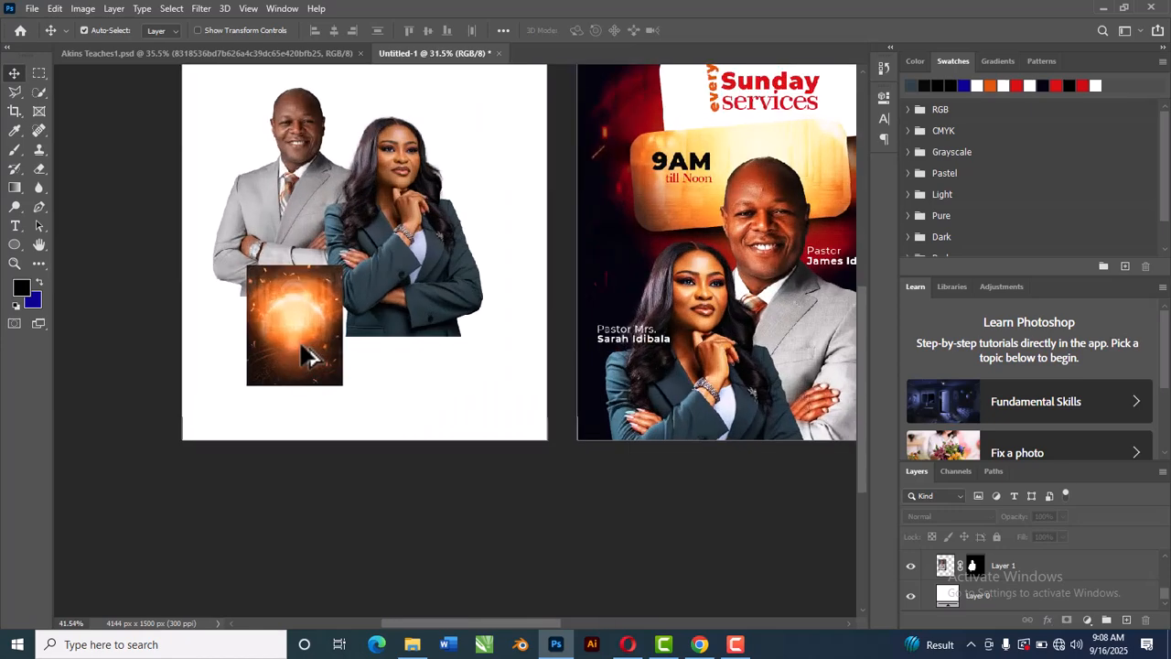
scroll(309, 355, up, 2)
scroll(298, 311, down, 3)
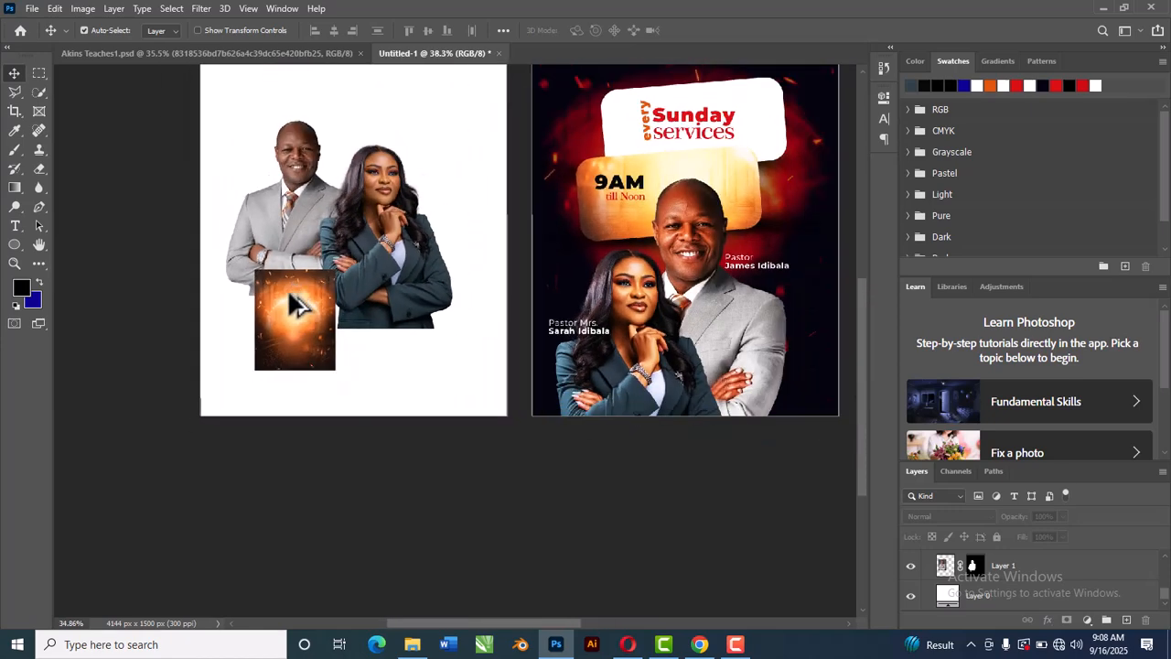
scroll(297, 302, down, 2)
scroll(587, 241, up, 3)
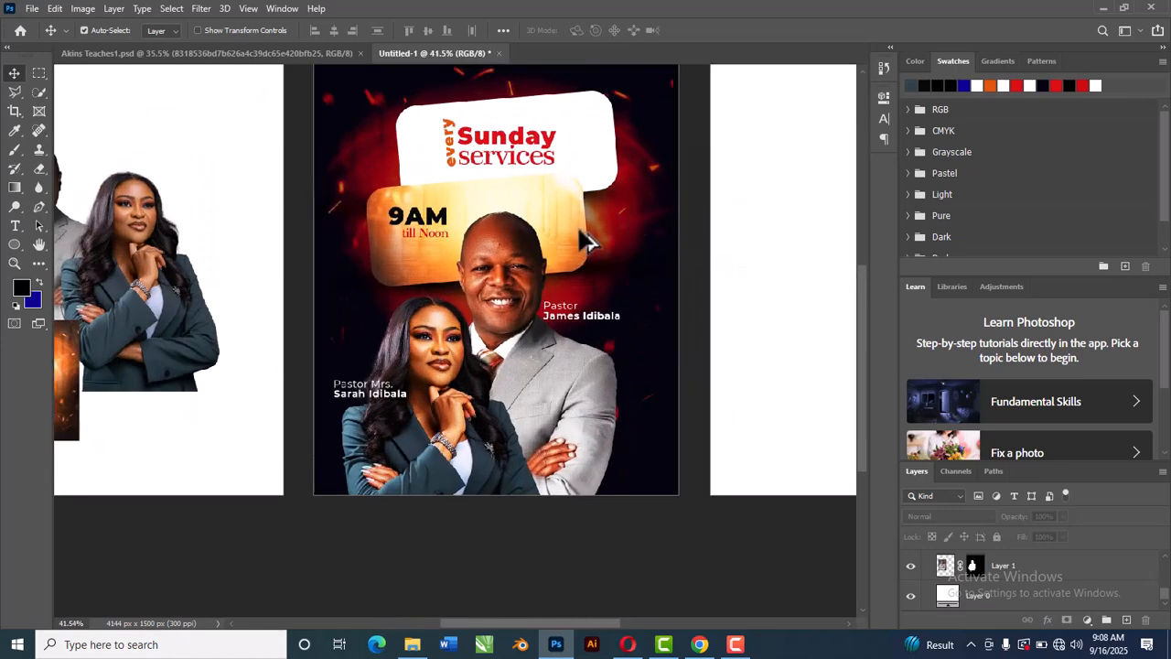
scroll(586, 241, up, 2)
scroll(531, 315, down, 3)
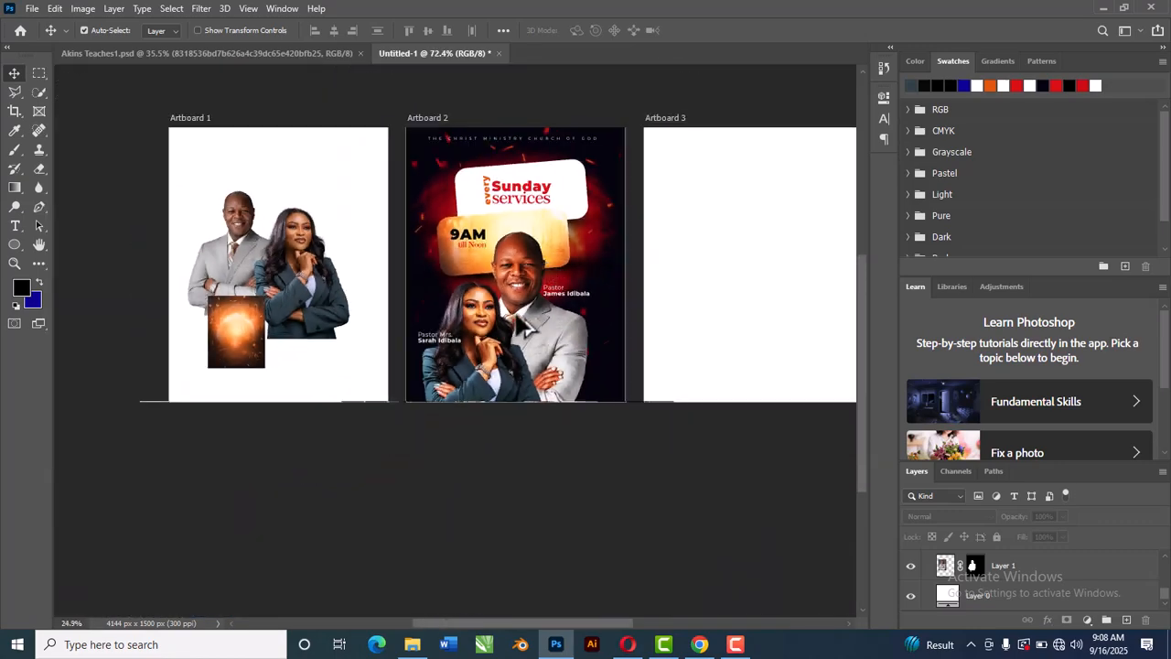
scroll(530, 316, down, 2)
scroll(701, 262, up, 3)
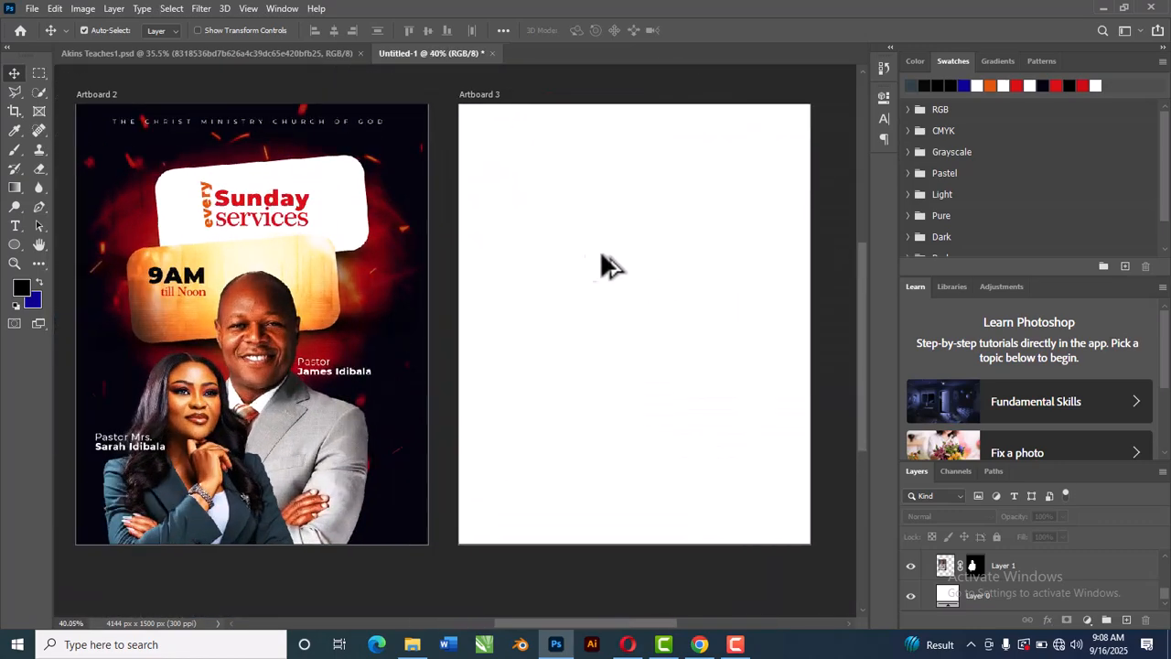
scroll(628, 262, down, 3)
scroll(634, 263, up, 2)
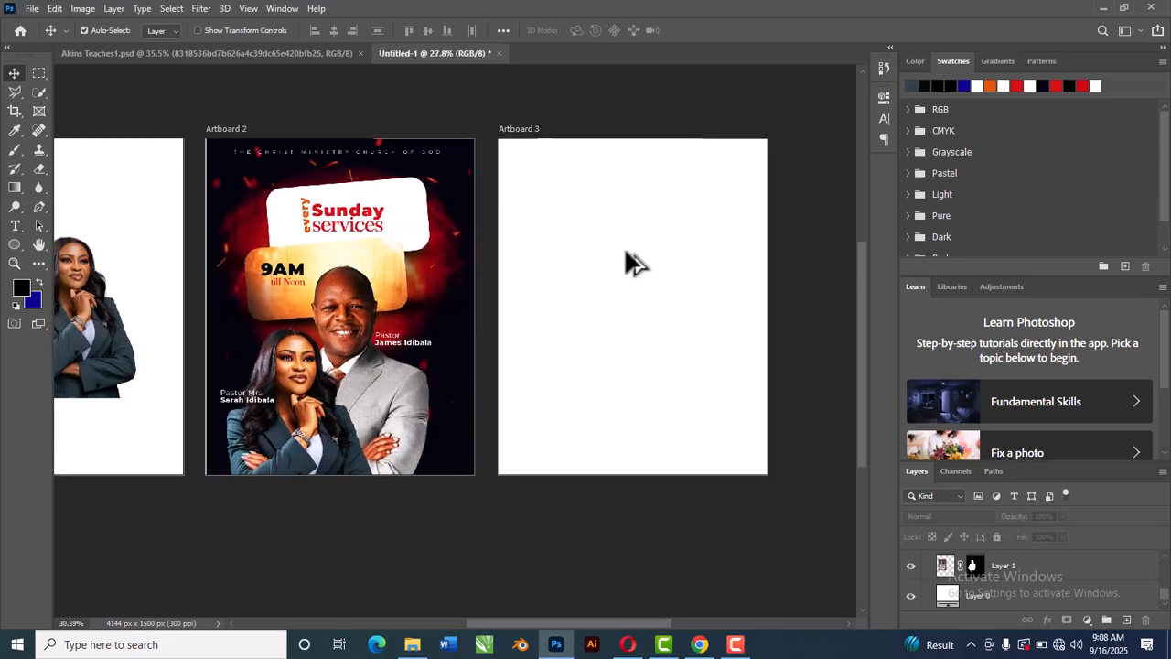
scroll(627, 262, up, 1)
scroll(628, 262, down, 1)
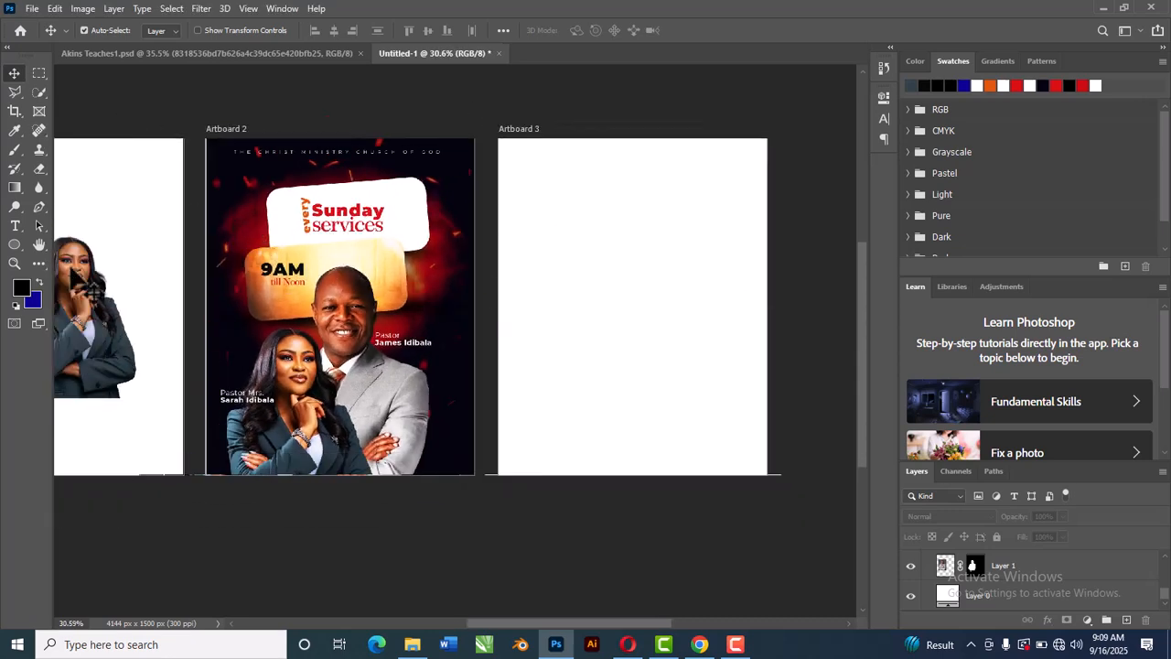
click(201, 55)
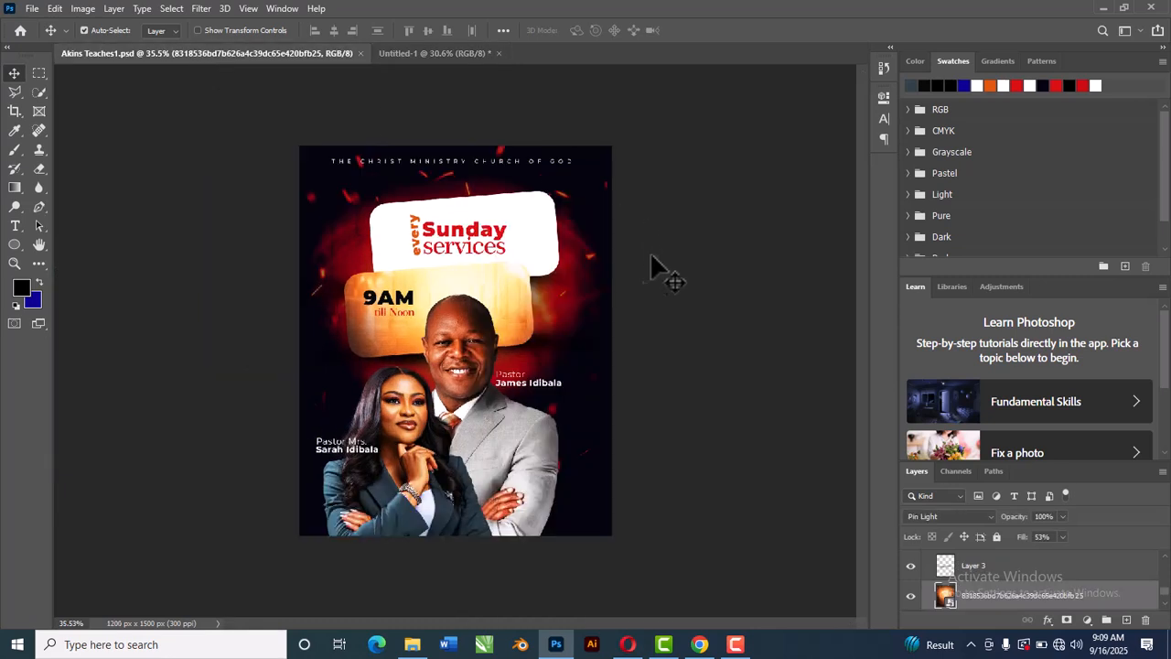
click(510, 300)
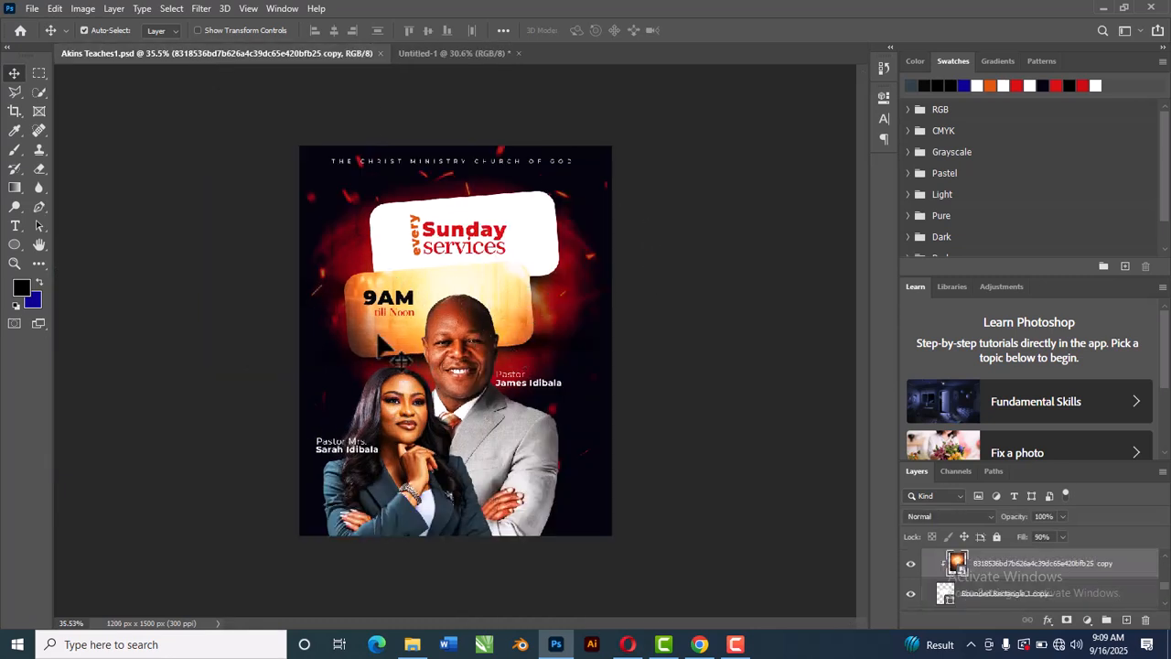
click(419, 51)
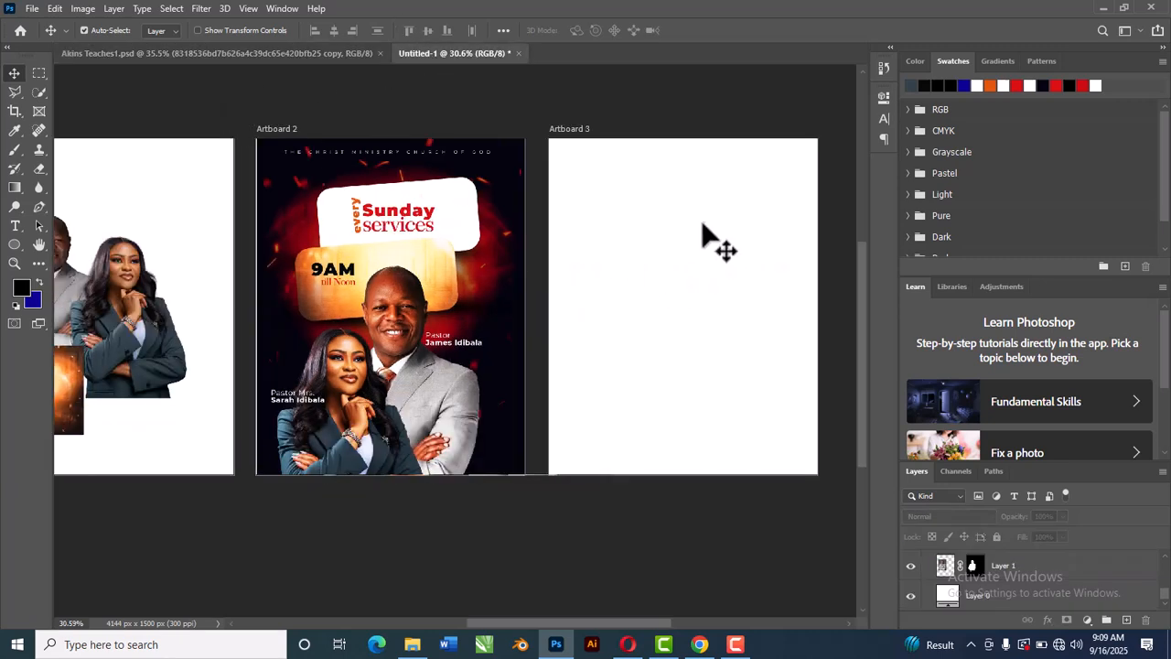
Step: Select Artboard 3 and draw a black rounded rectangle about 799 x 346 px in its upper part
scroll(746, 169, up, 3)
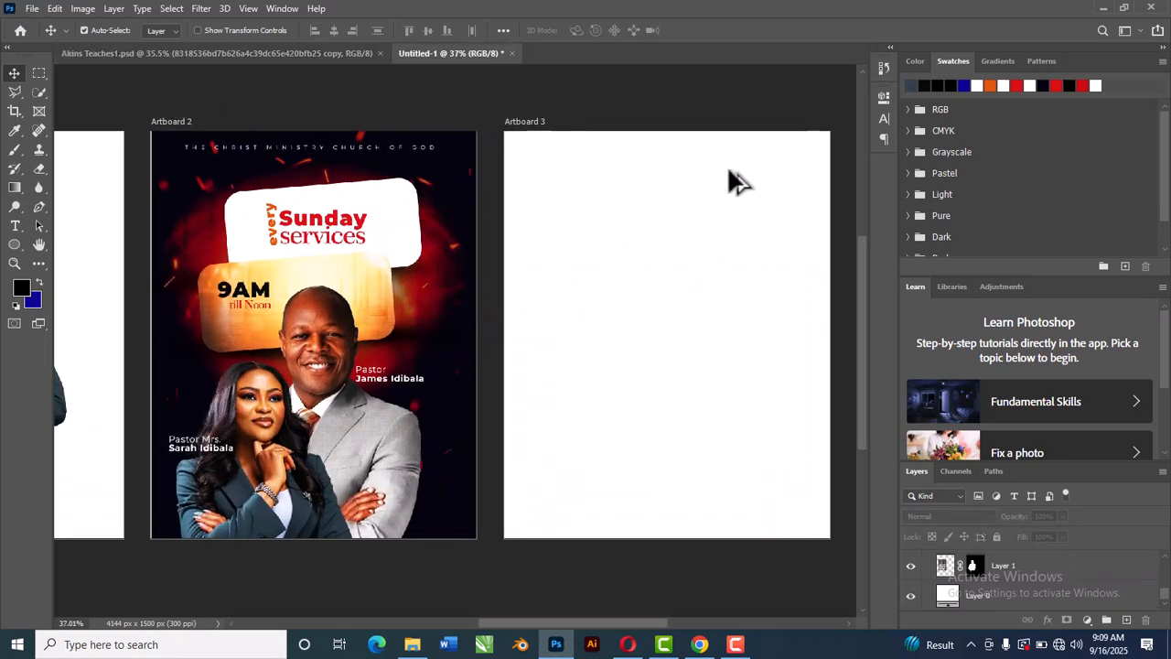
scroll(721, 180, down, 3)
click(646, 204)
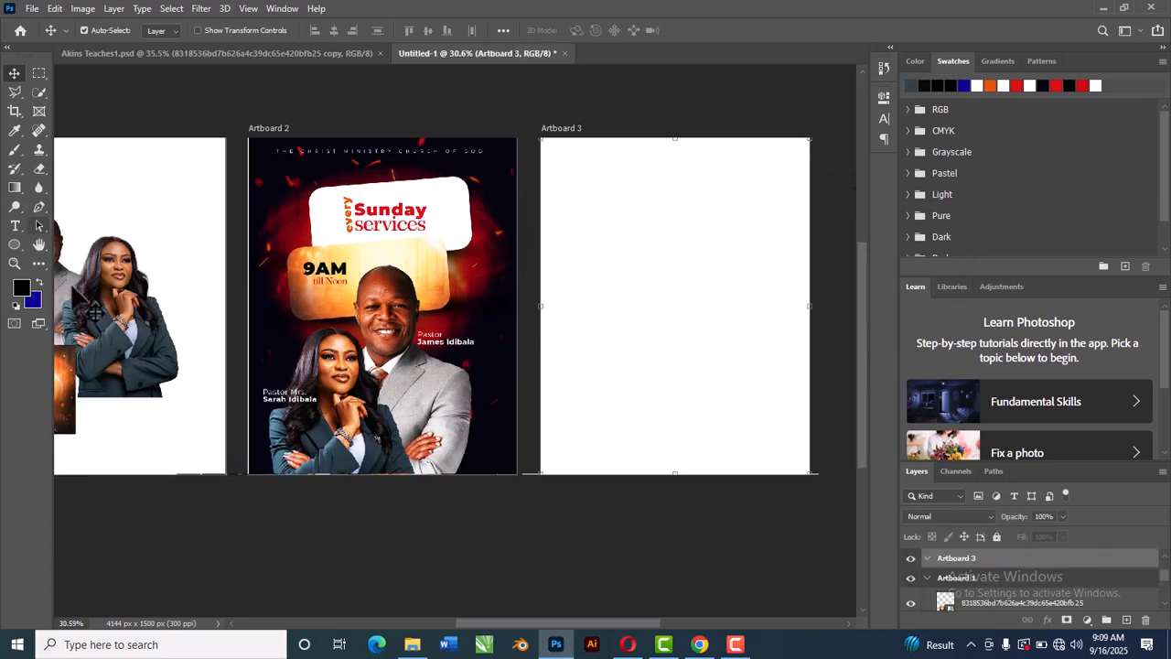
click(11, 240)
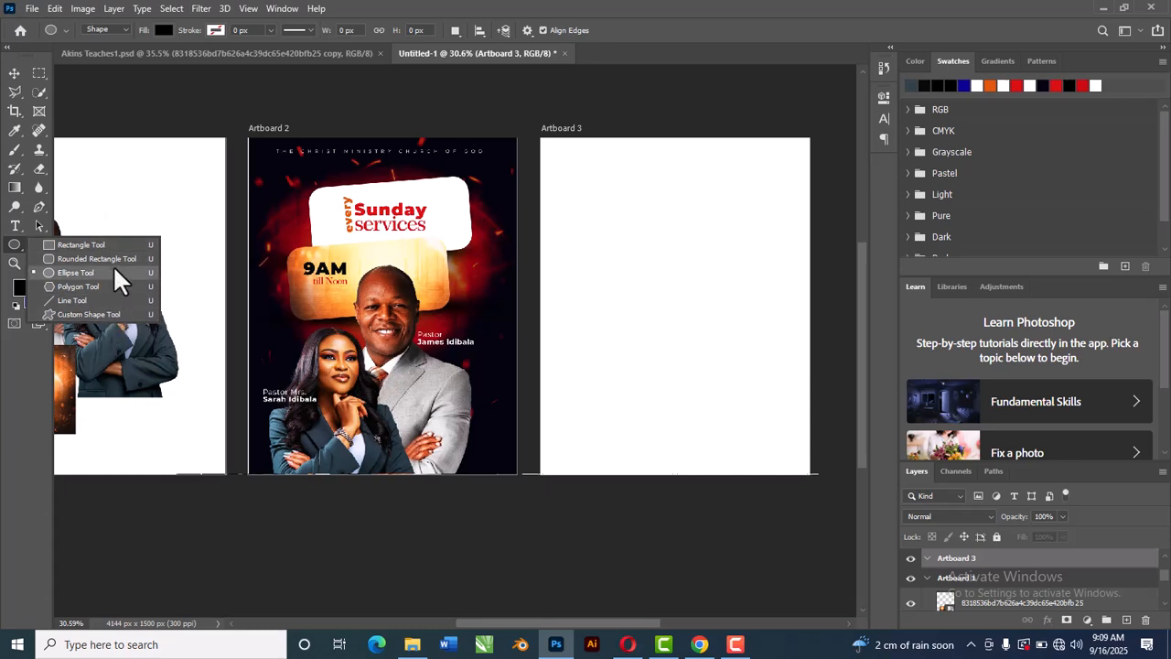
click(100, 258)
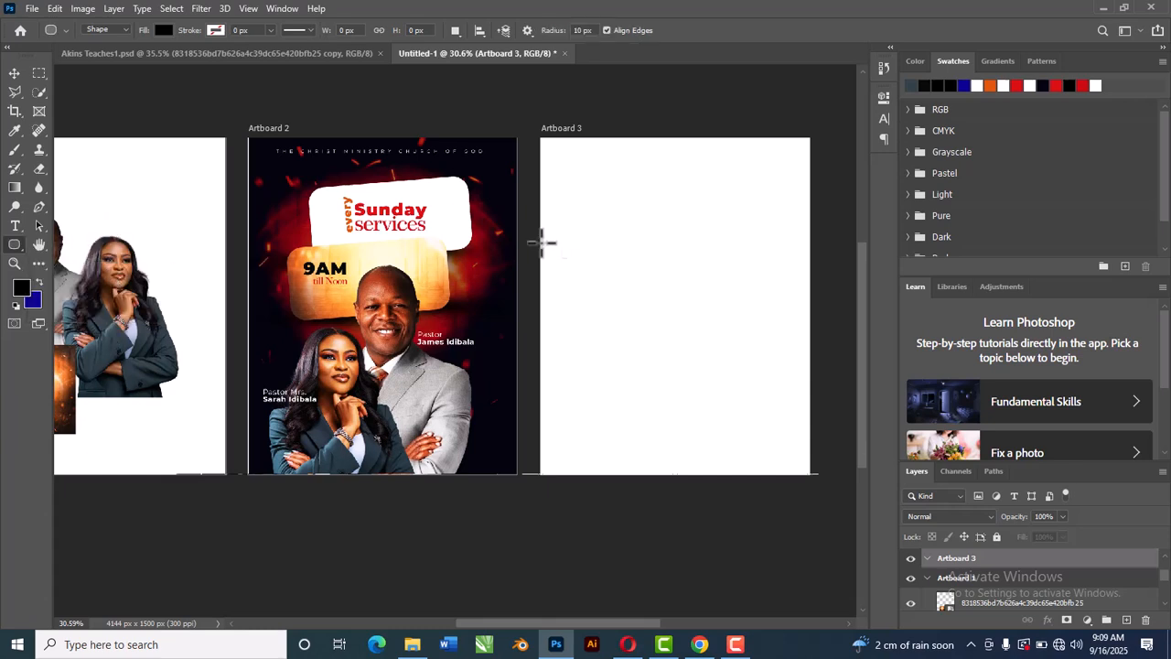
drag(577, 224, 755, 302)
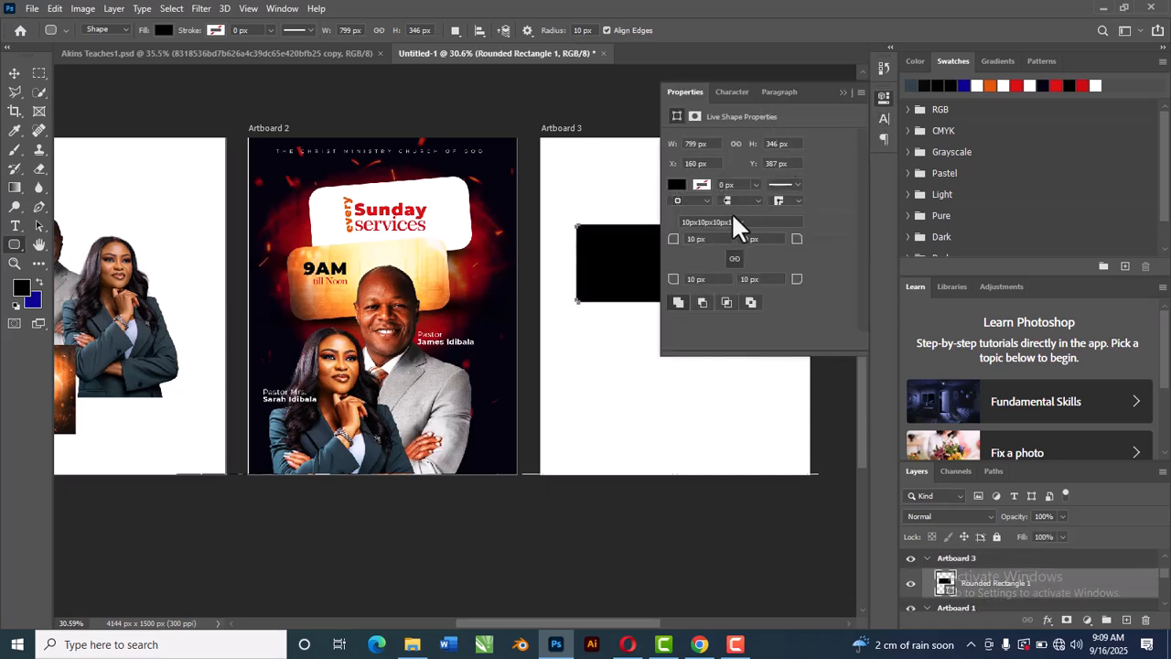
click(687, 240)
drag(678, 238, 679, 238)
click(844, 94)
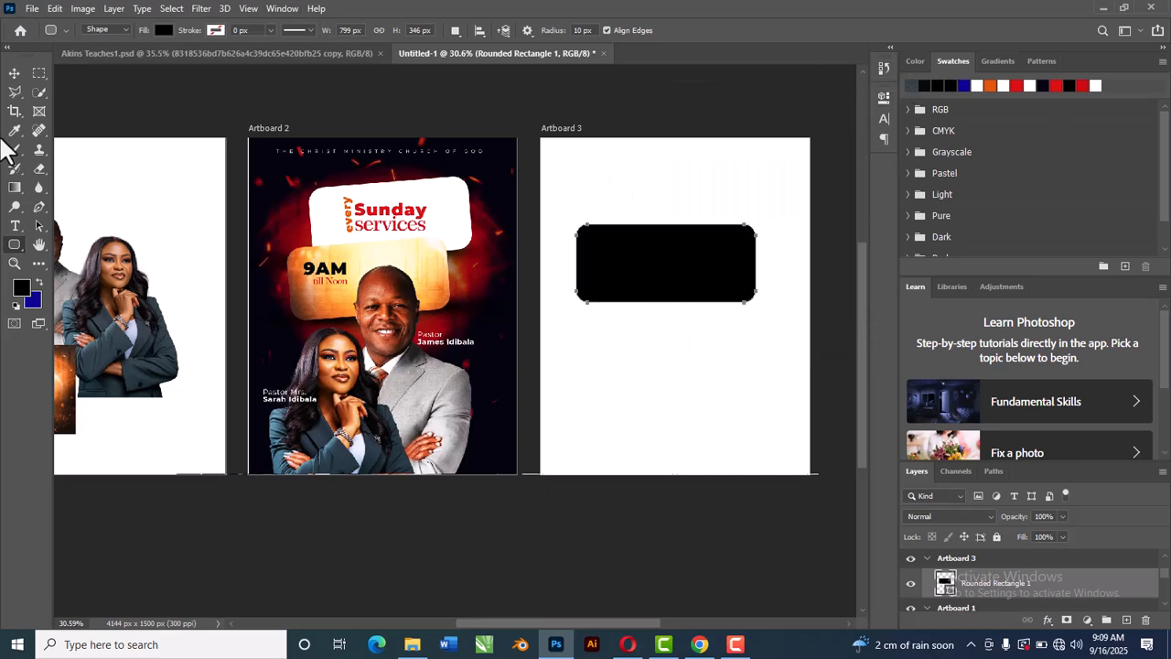
Step: Rotate the rounded rectangle about -6.56° with Free Transform and nudge it into place
click(14, 75)
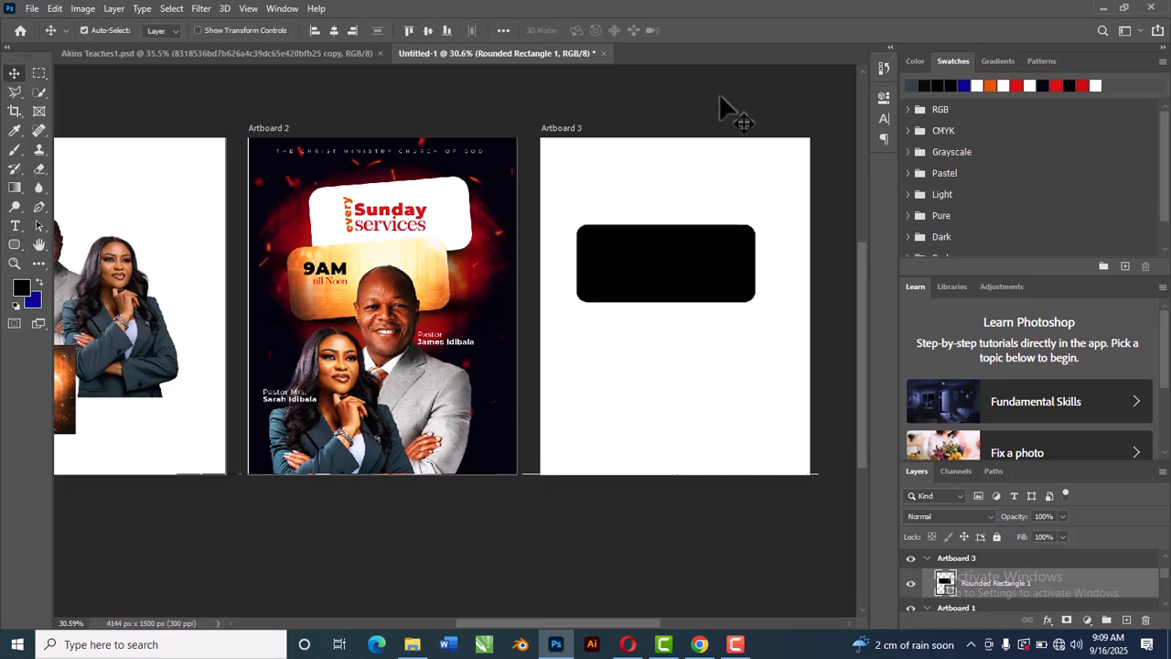
mouse_move(675, 272)
mouse_down()
mouse_move(672, 254)
mouse_move(672, 265)
mouse_up()
key(ctrl+t)
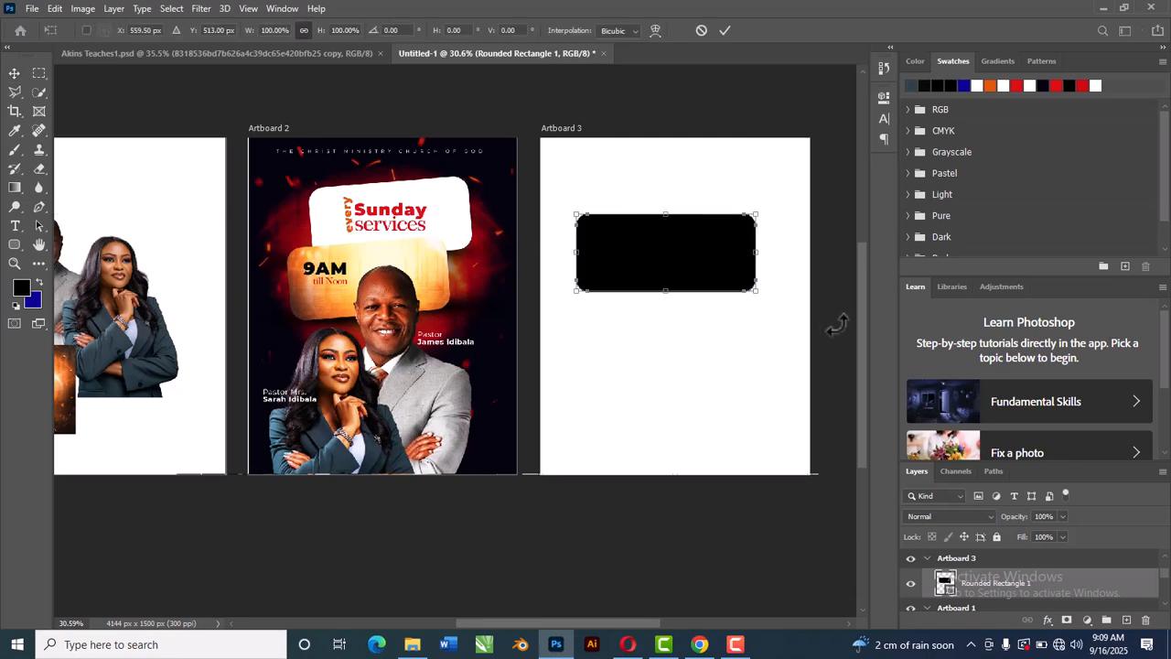
drag(780, 305, 775, 287)
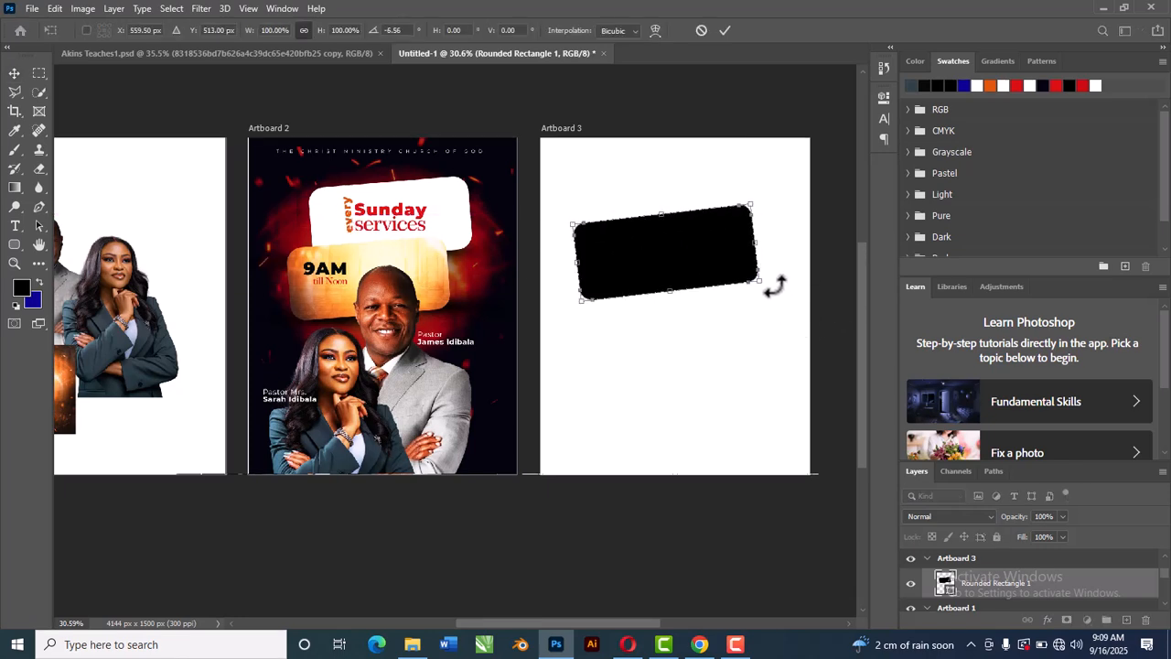
click(727, 28)
drag(693, 253, 697, 255)
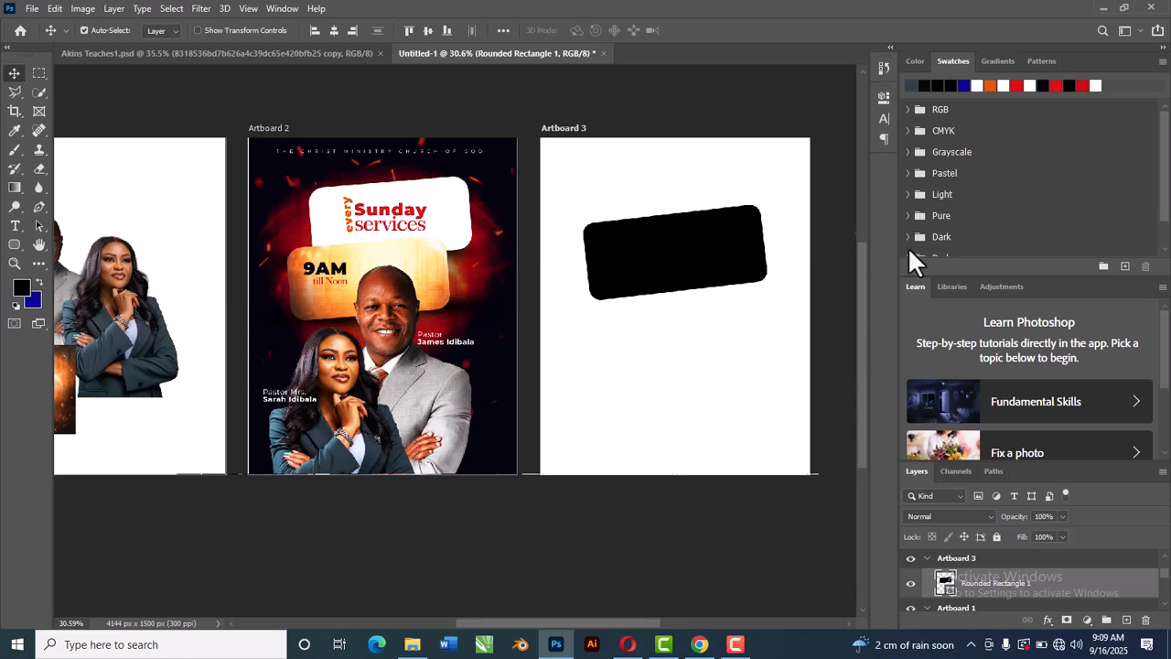
click(886, 96)
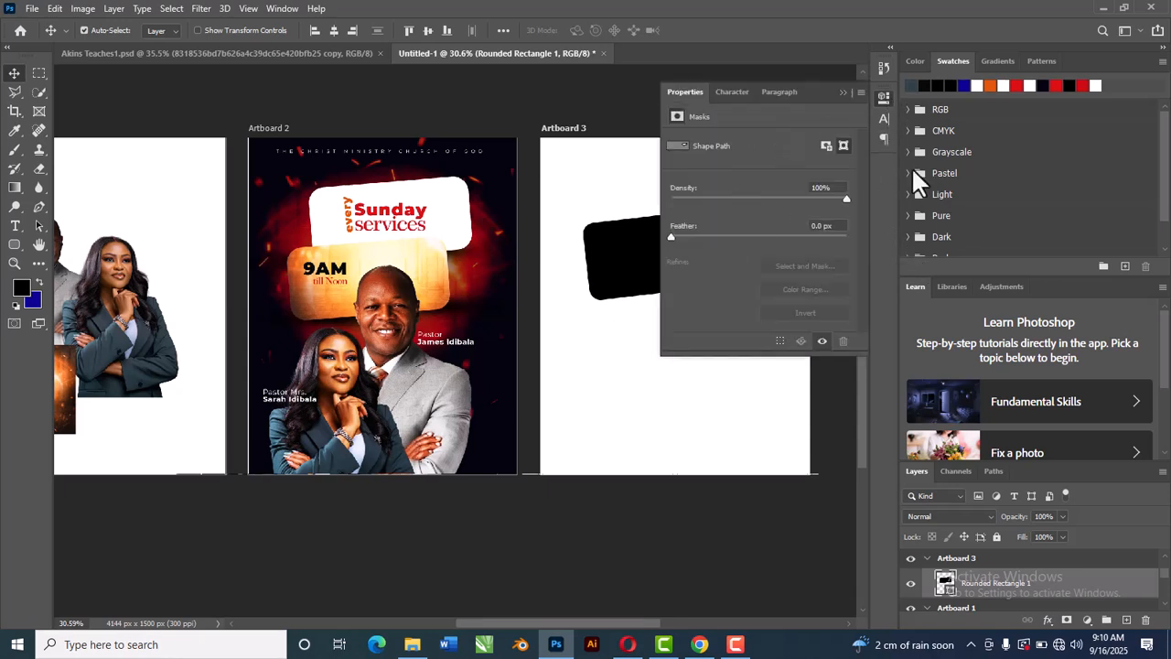
click(843, 92)
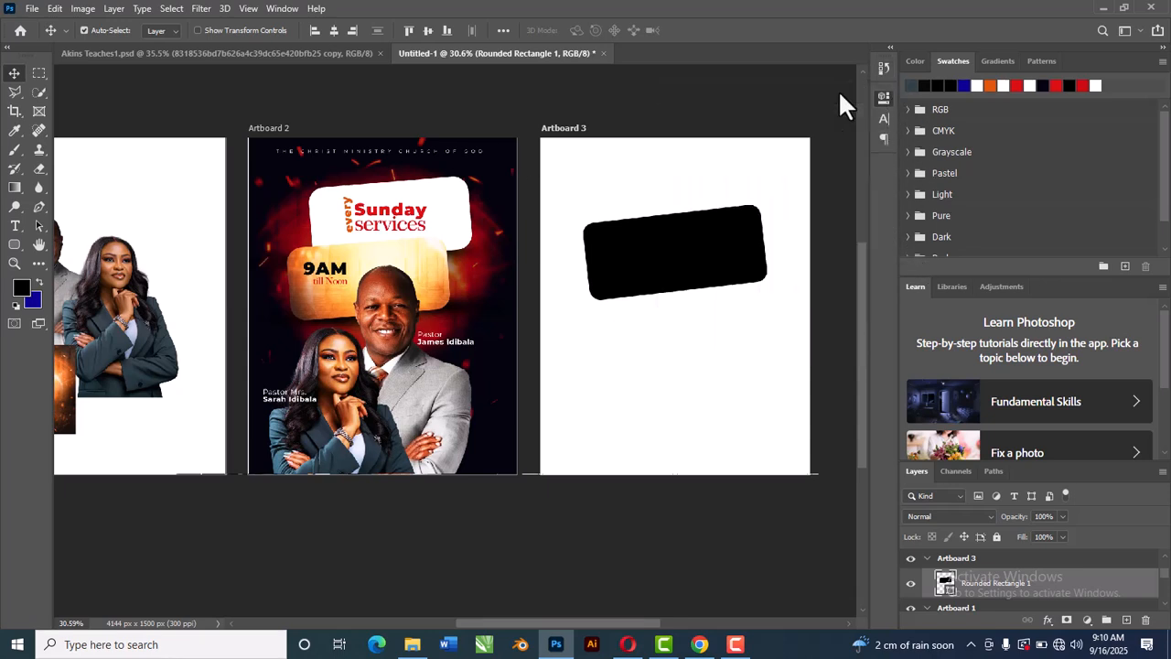
drag(704, 258, 706, 256)
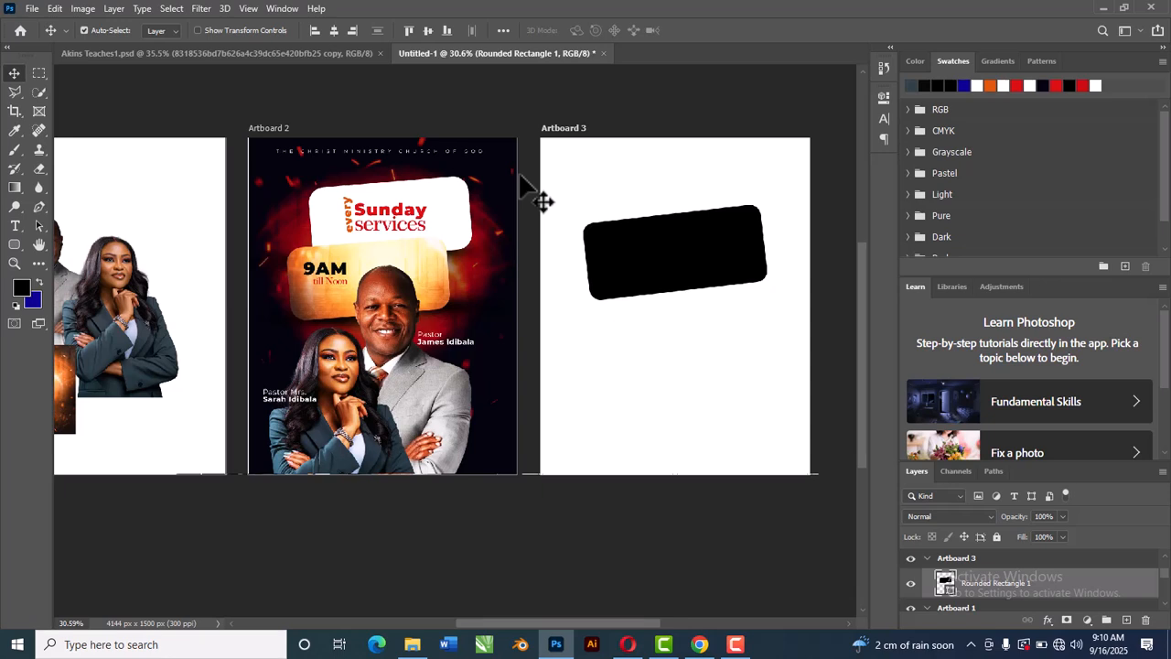
key(ctrl+t)
drag(792, 309, 789, 316)
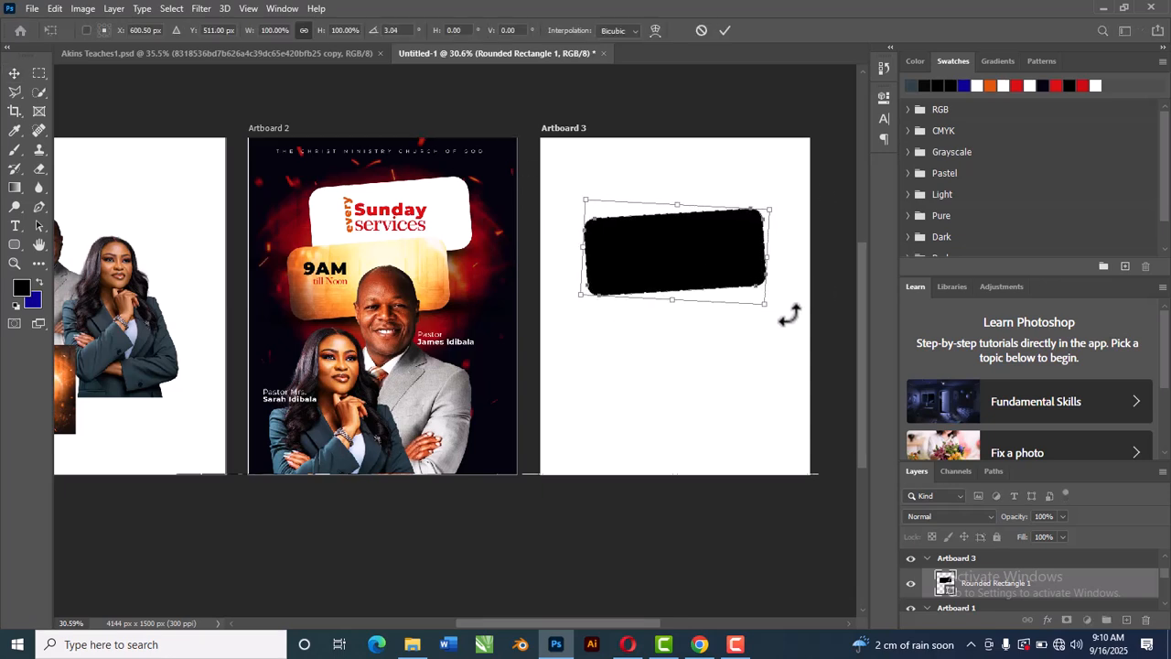
click(726, 31)
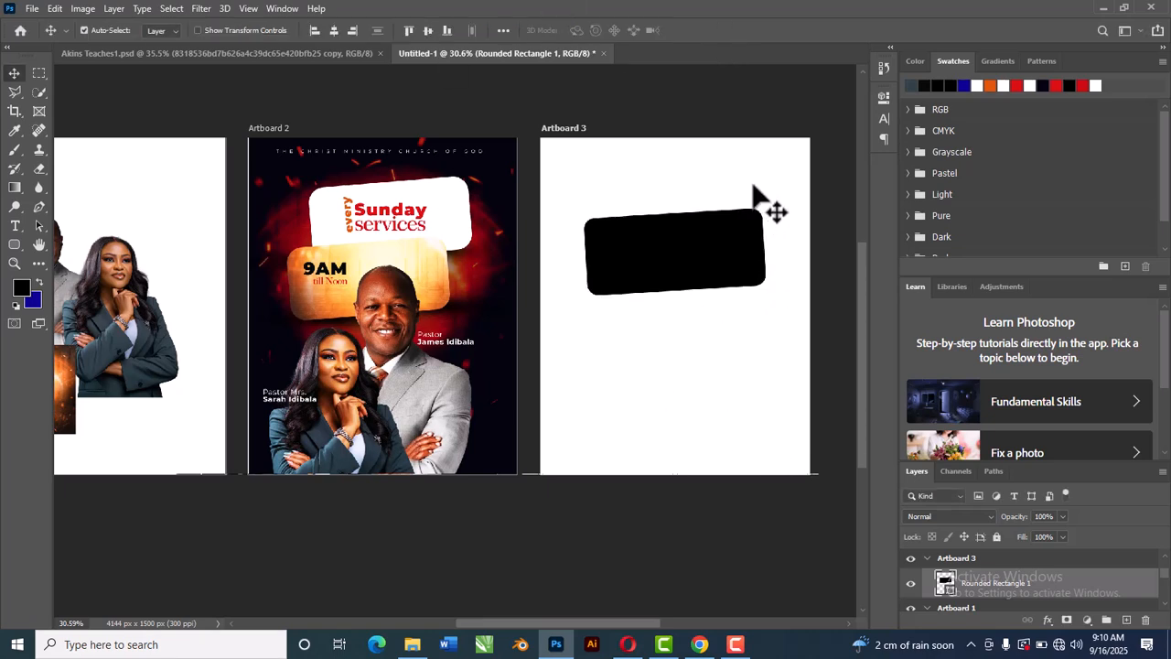
Step: Try to add a solid color fill layer to Artboard 3 sampled from the flyer's dark background
click(703, 384)
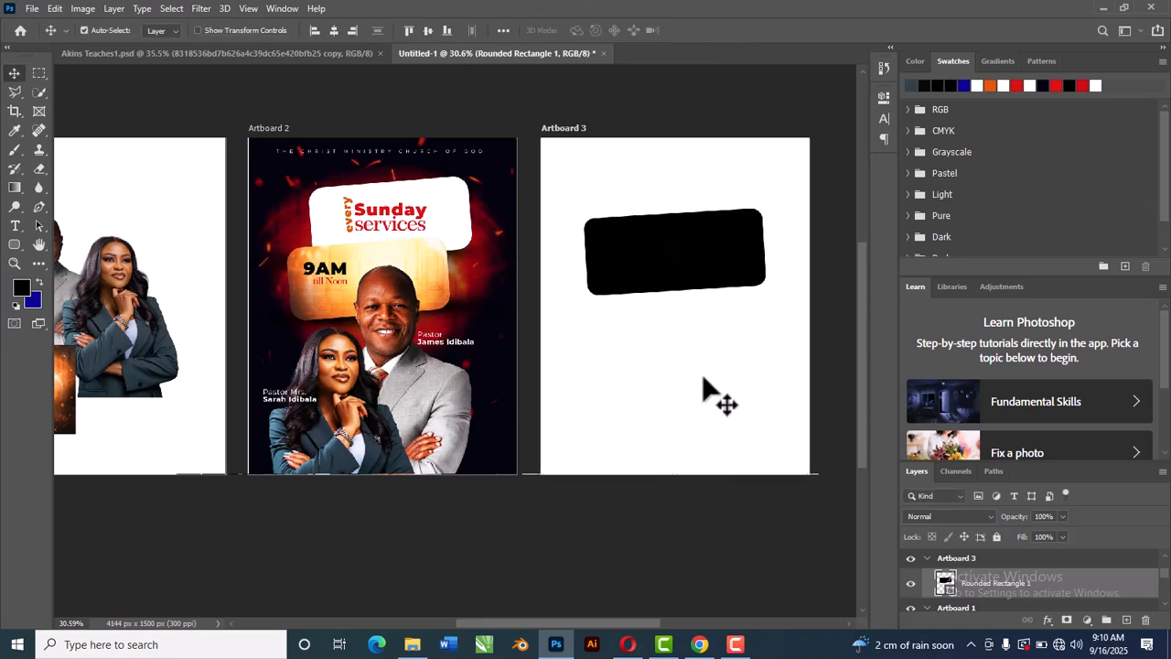
click(1087, 621)
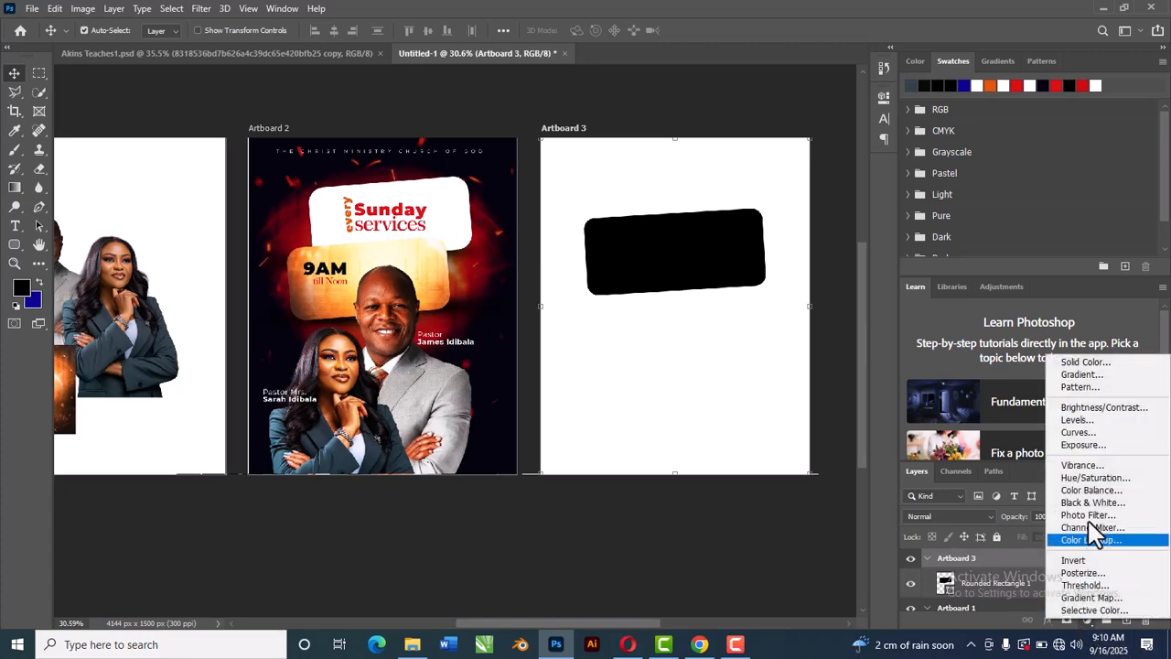
click(1076, 363)
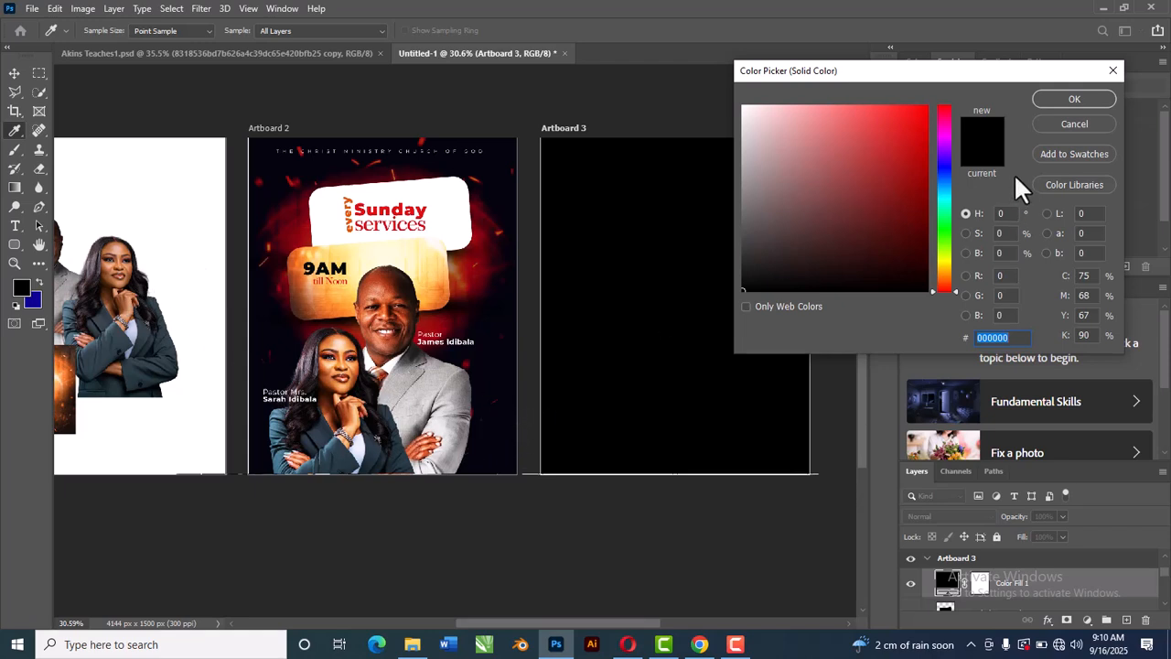
click(474, 456)
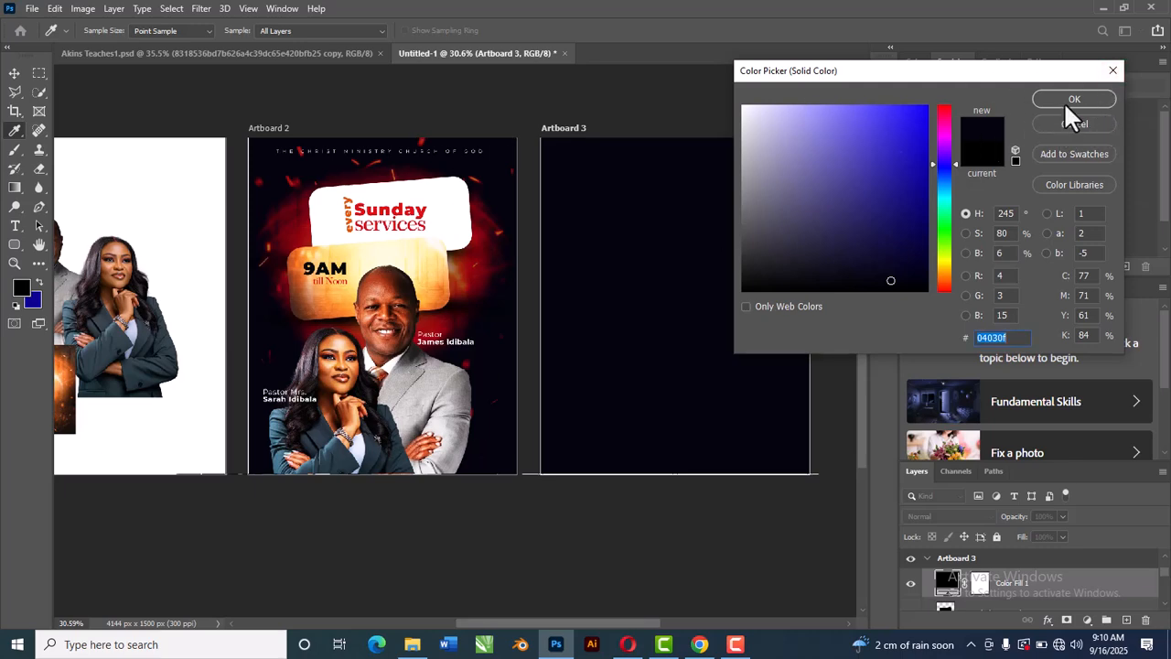
click(1079, 124)
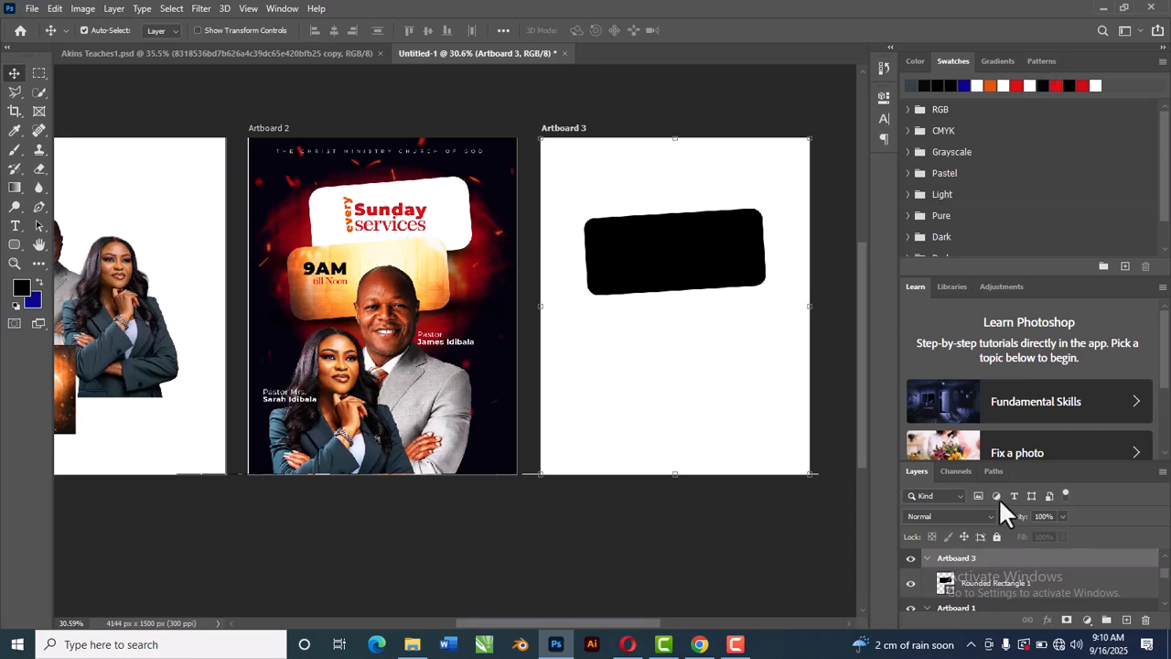
Step: Set the foreground color to 0c1e2a sampled from the cutout and add a solid color fill layer of it to Artboard 3
click(22, 288)
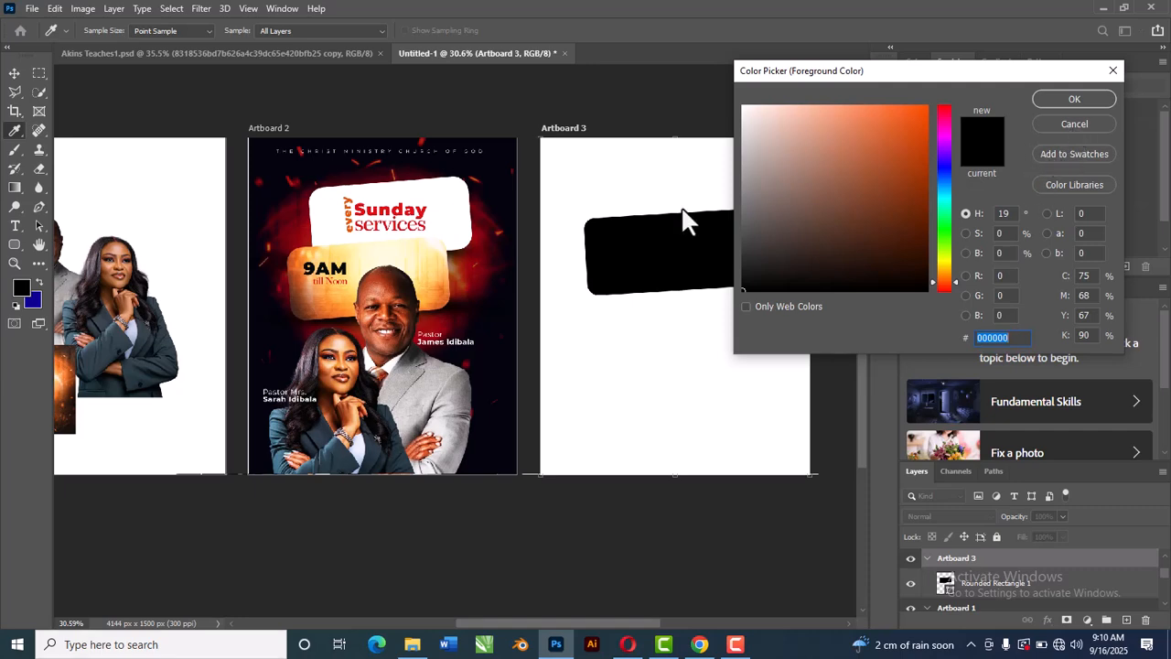
click(169, 346)
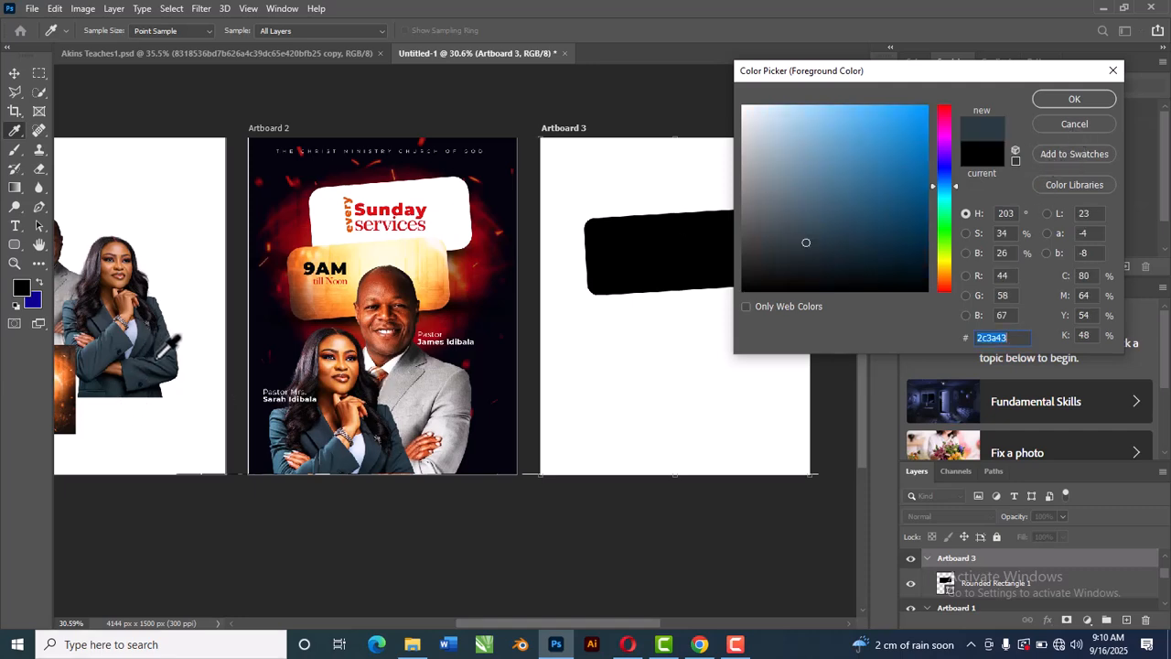
drag(849, 249, 877, 263)
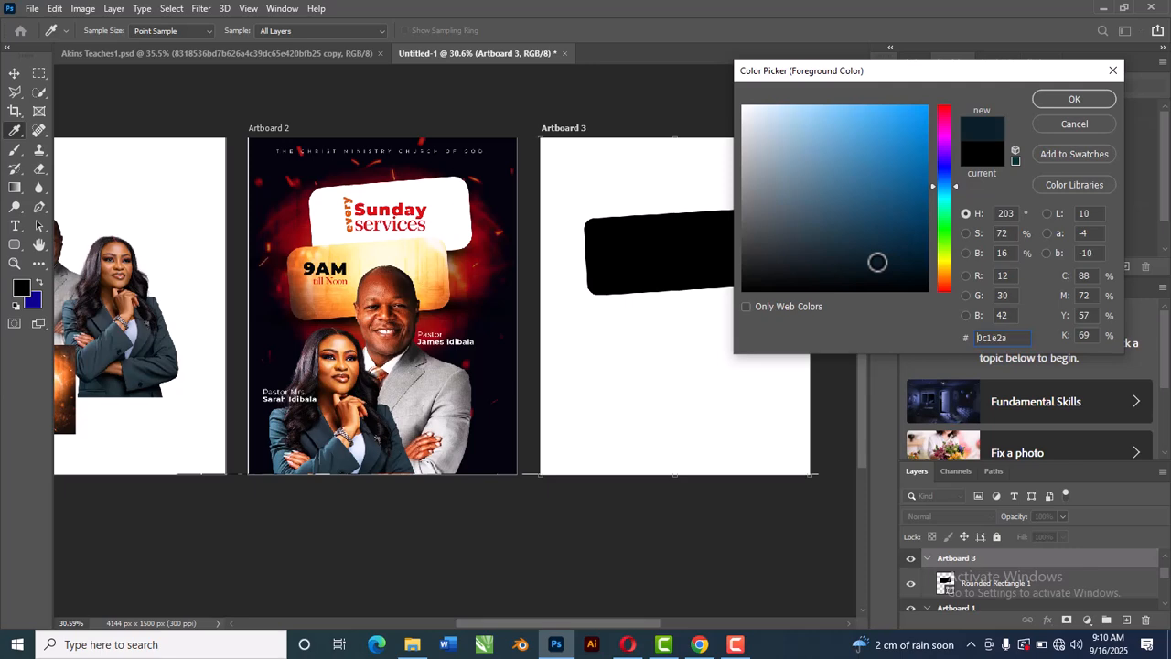
click(1074, 99)
key(v)
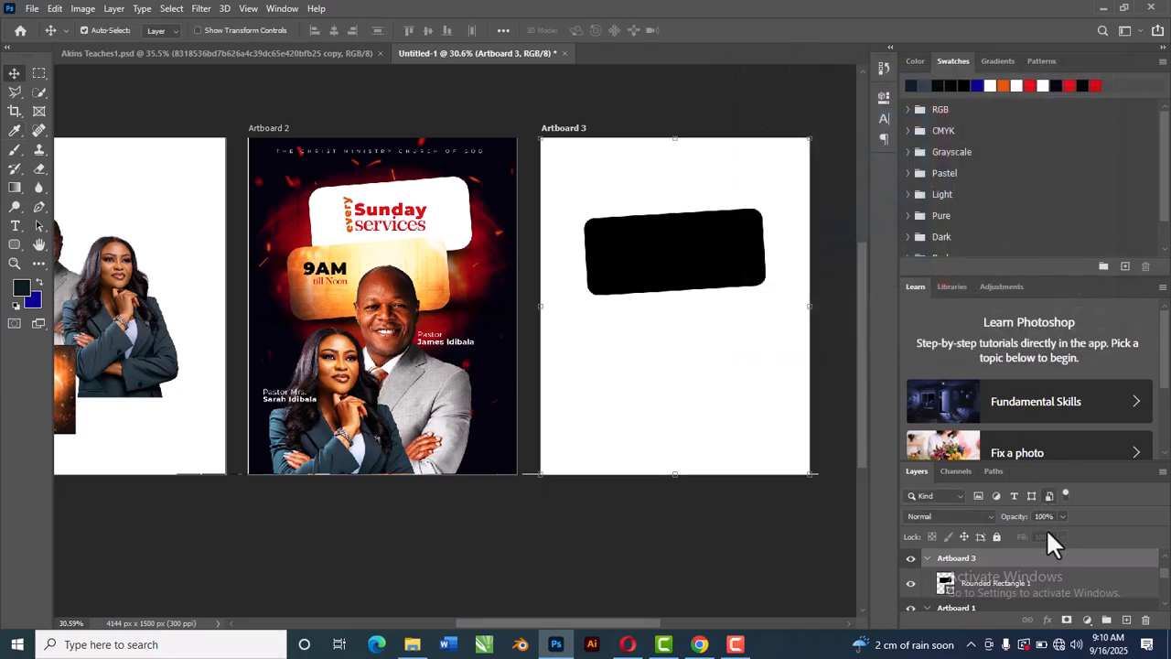
click(1088, 620)
click(1085, 368)
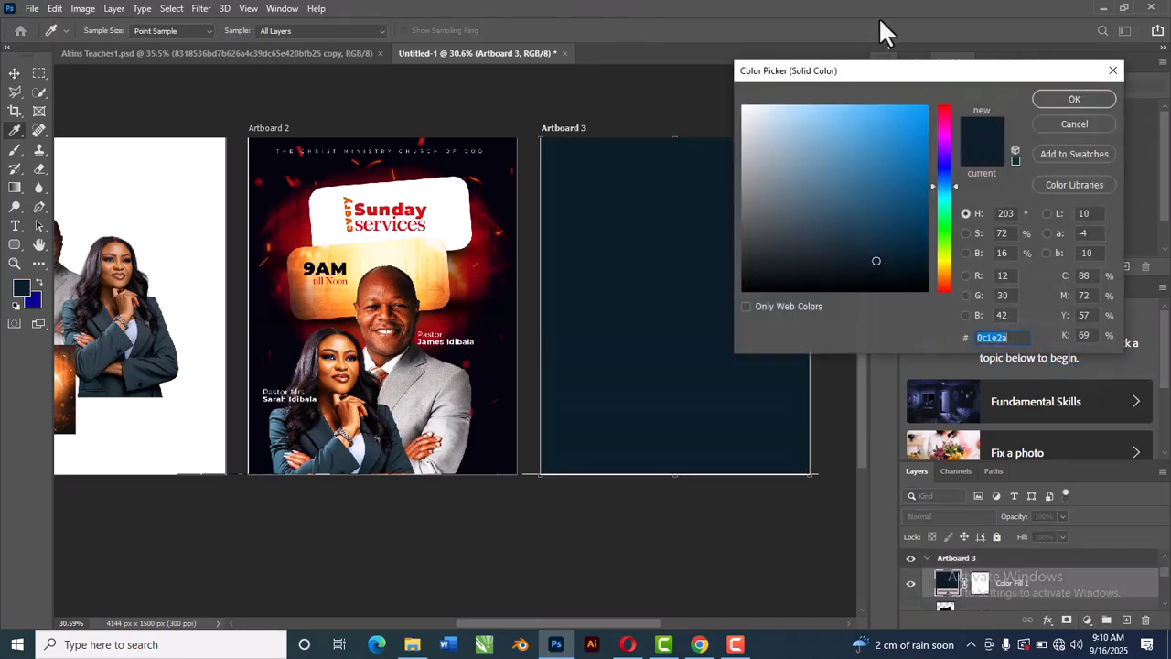
click(1077, 100)
key(v)
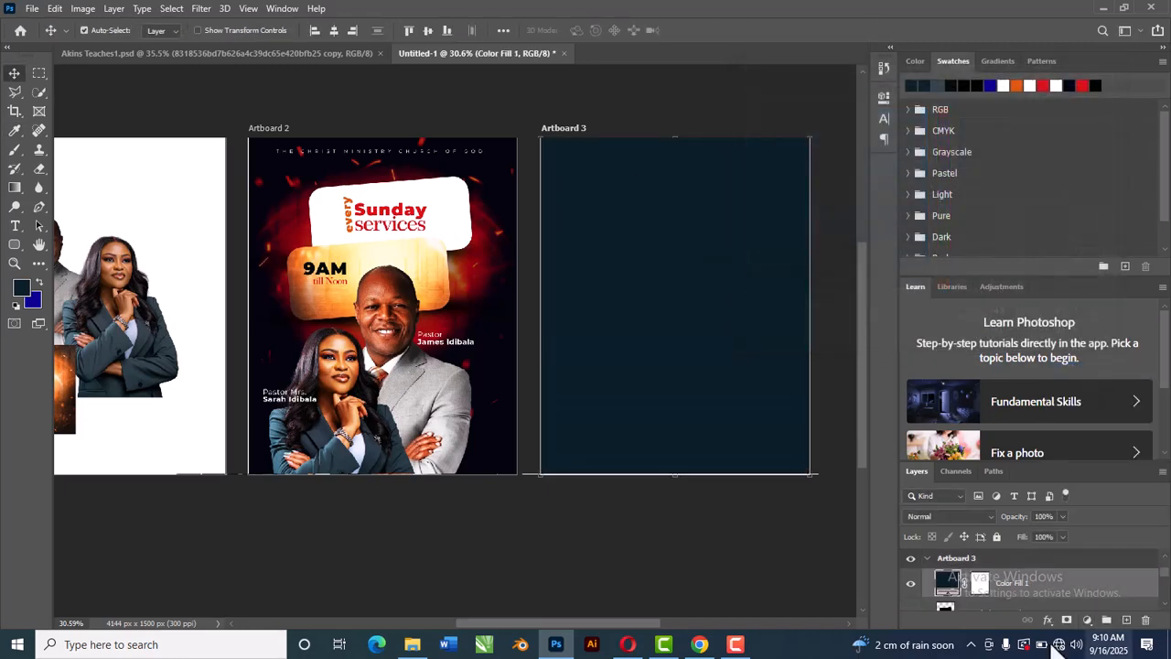
Step: Move the color fill layer below the rounded rectangle and change the rectangle's fill to white ffffff
scroll(1010, 562, down, 1)
drag(1025, 576, 1016, 597)
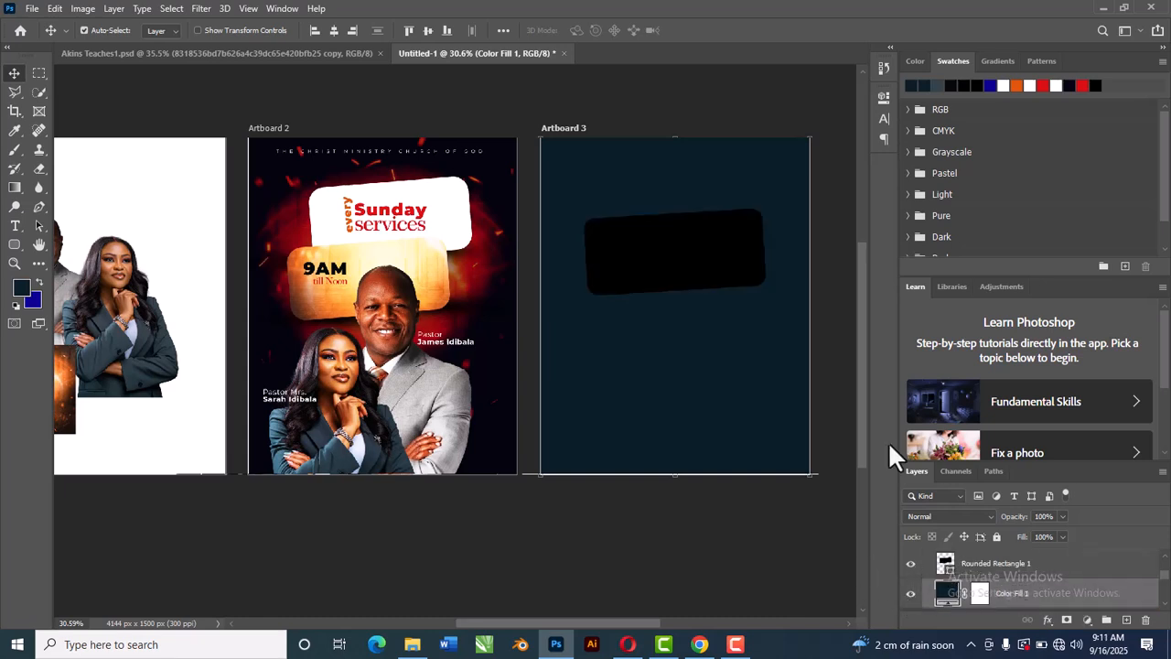
click(654, 254)
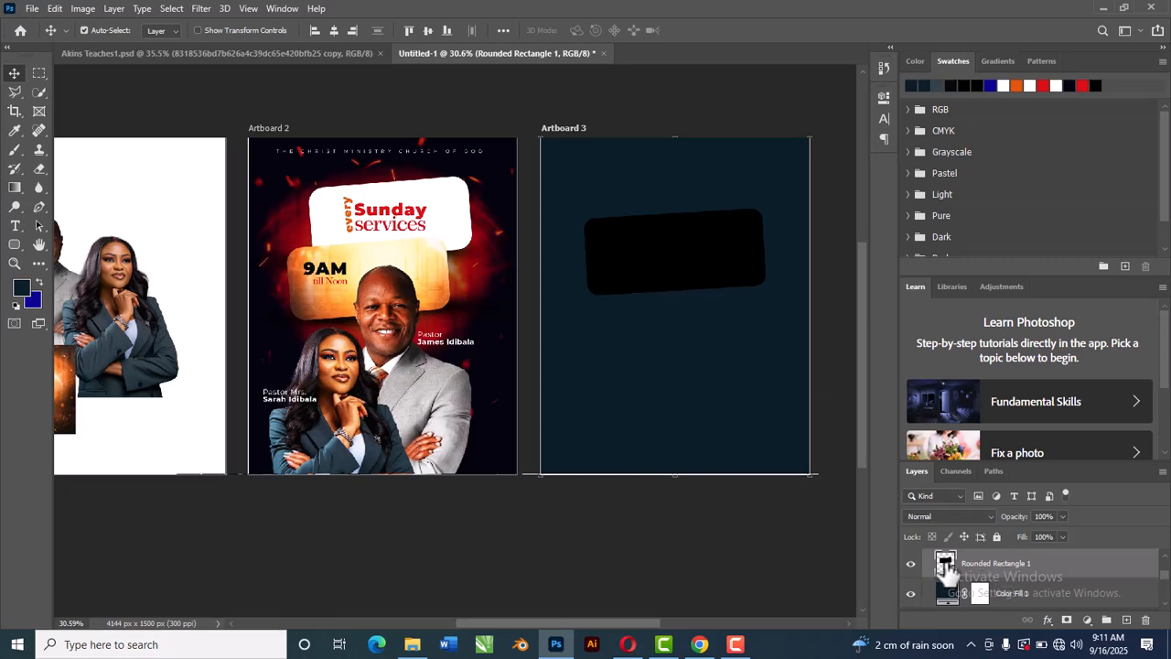
double_click(946, 565)
drag(874, 114, 641, 84)
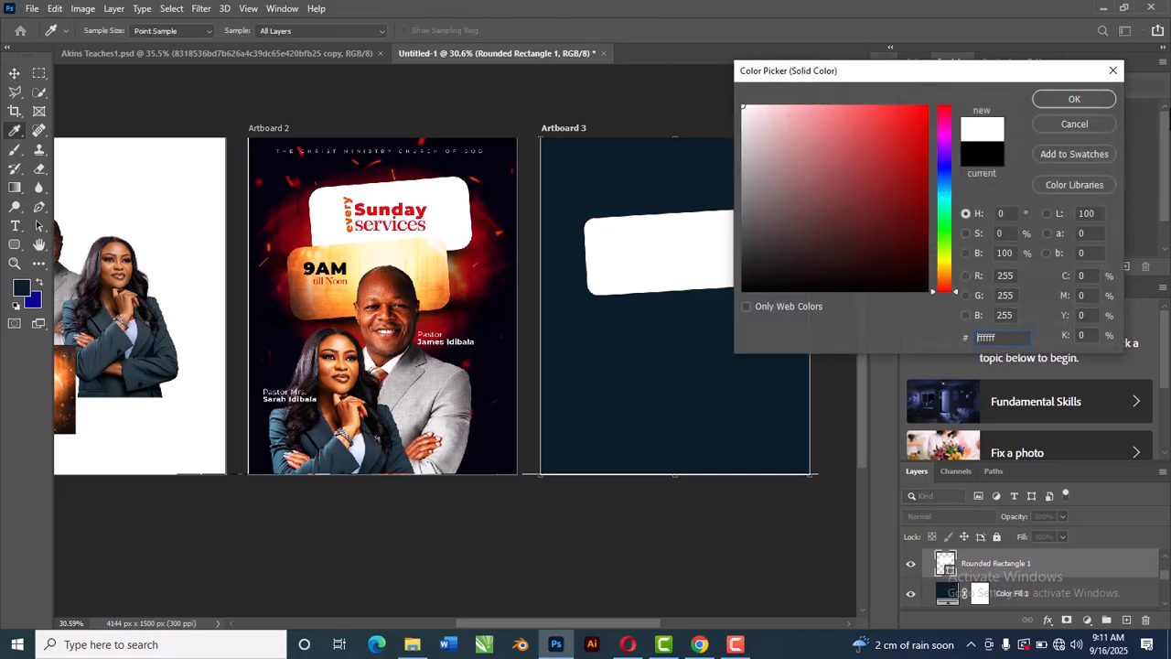
click(1053, 102)
Step: Duplicate the white rectangle higher up, stack the copy behind the original, and shift the original slightly left
mouse_move(748, 274)
mouse_down()
mouse_move(733, 283)
mouse_move(740, 261)
mouse_move(728, 266)
mouse_move(740, 269)
mouse_up()
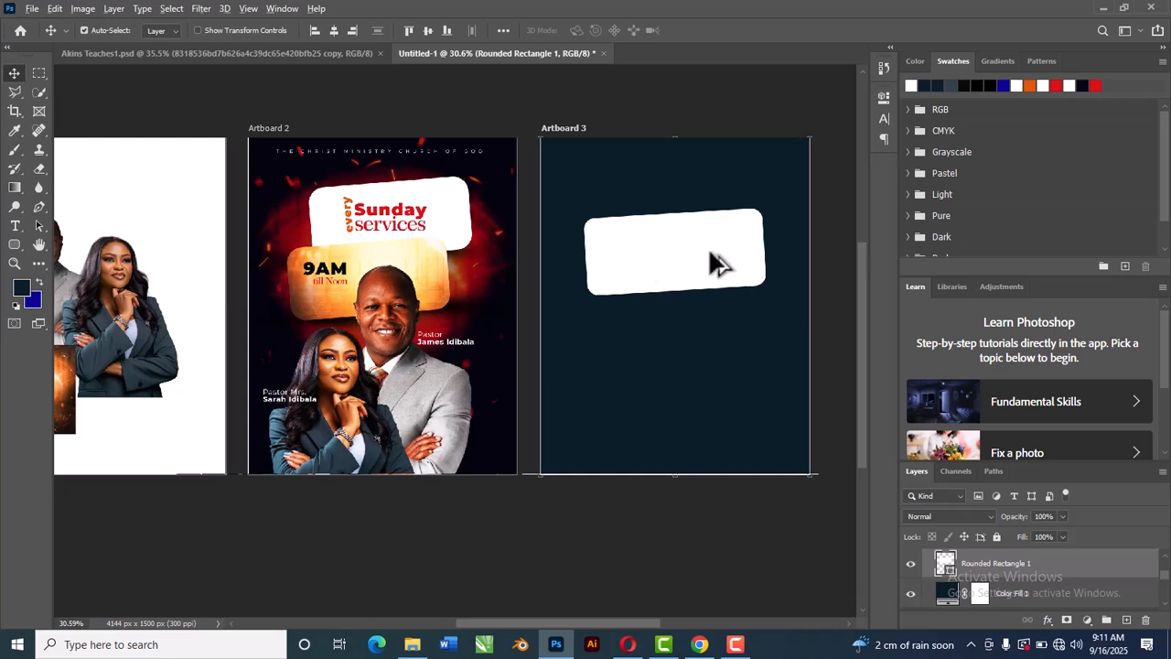
drag(712, 260, 713, 220)
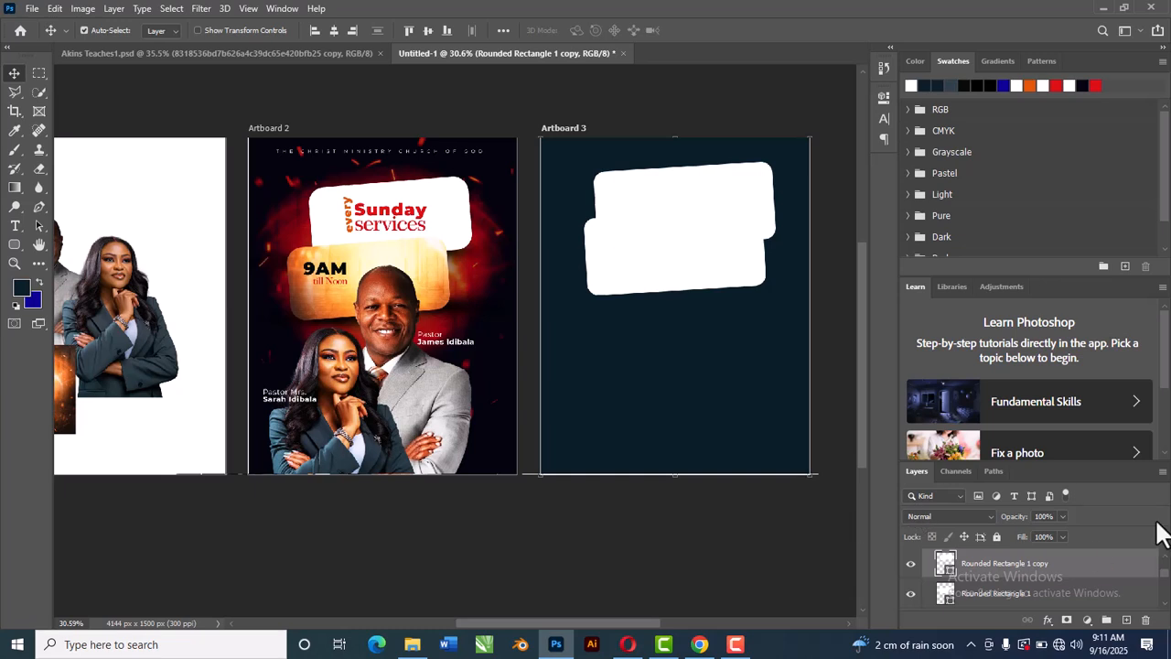
drag(980, 564, 984, 599)
drag(656, 283, 633, 280)
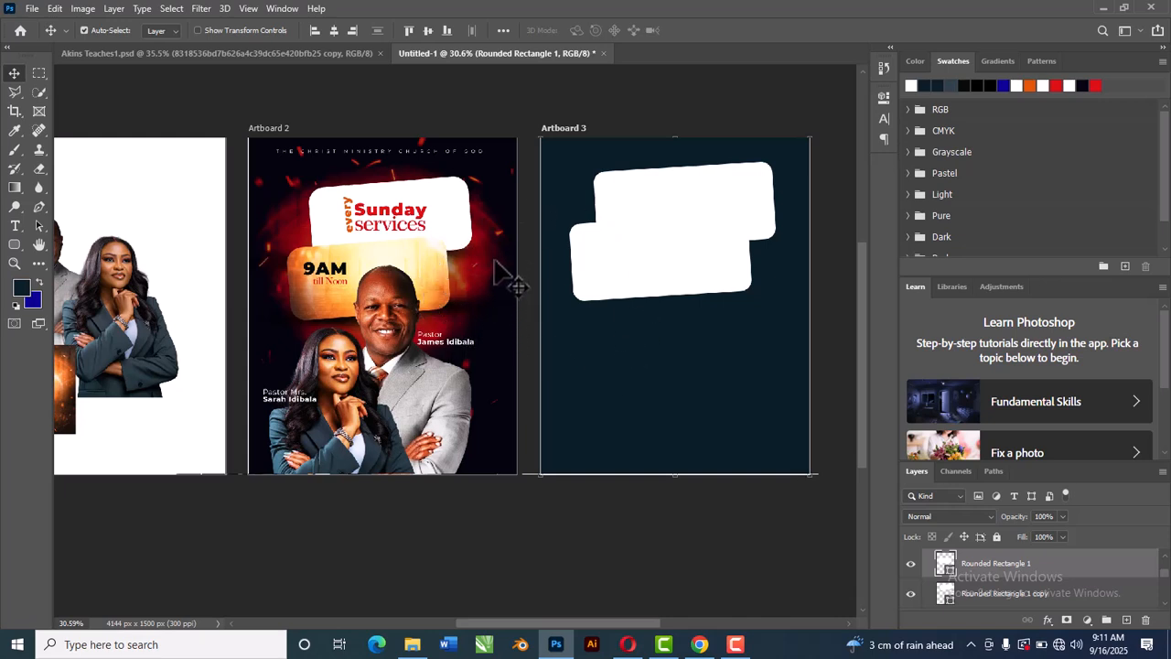
Step: Bring the orange glow background image onto Artboard 3 and scale it up to cover the whole artboard
drag(58, 410, 705, 384)
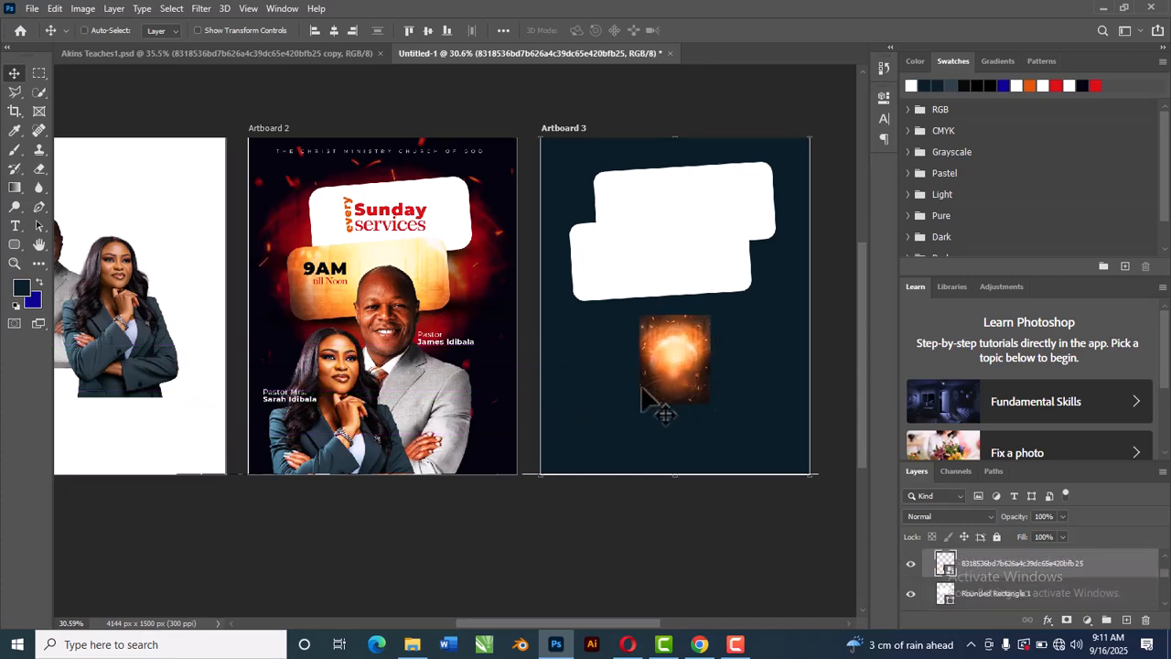
key(ctrl+t)
drag(714, 312, 837, 156)
drag(732, 377, 730, 346)
click(700, 30)
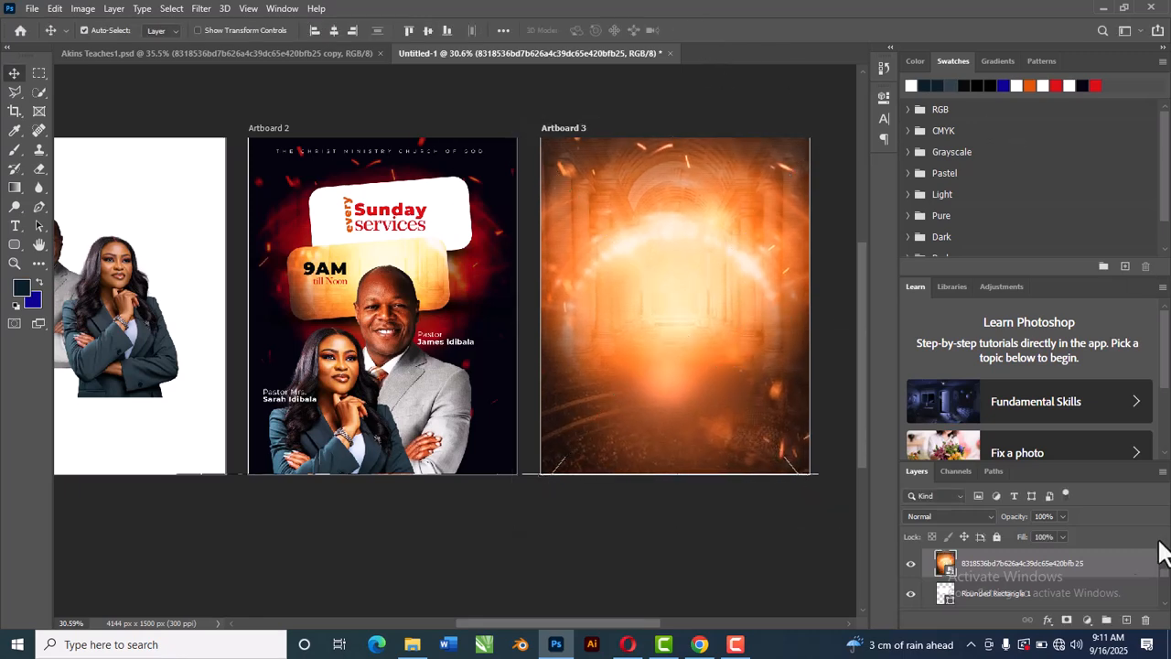
Step: Place the glow image beneath the rectangles, set its blend mode to Pin Light and its fill to 51%
mouse_move(1010, 562)
mouse_down()
mouse_move(1014, 622)
mouse_move(1012, 584)
mouse_up()
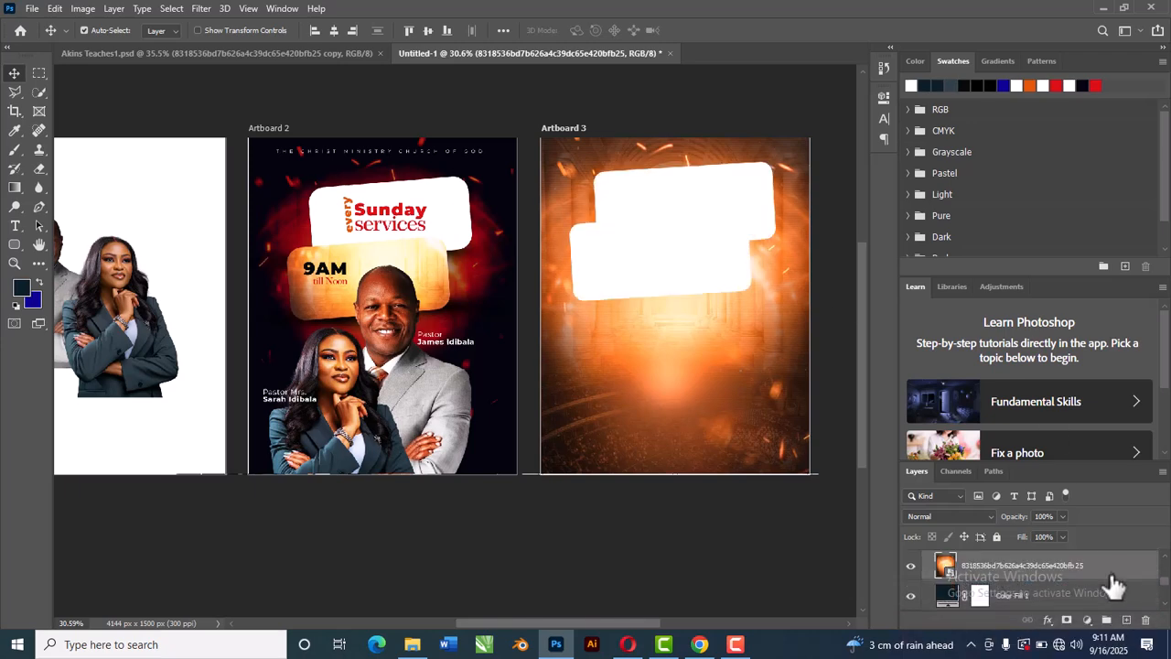
click(929, 513)
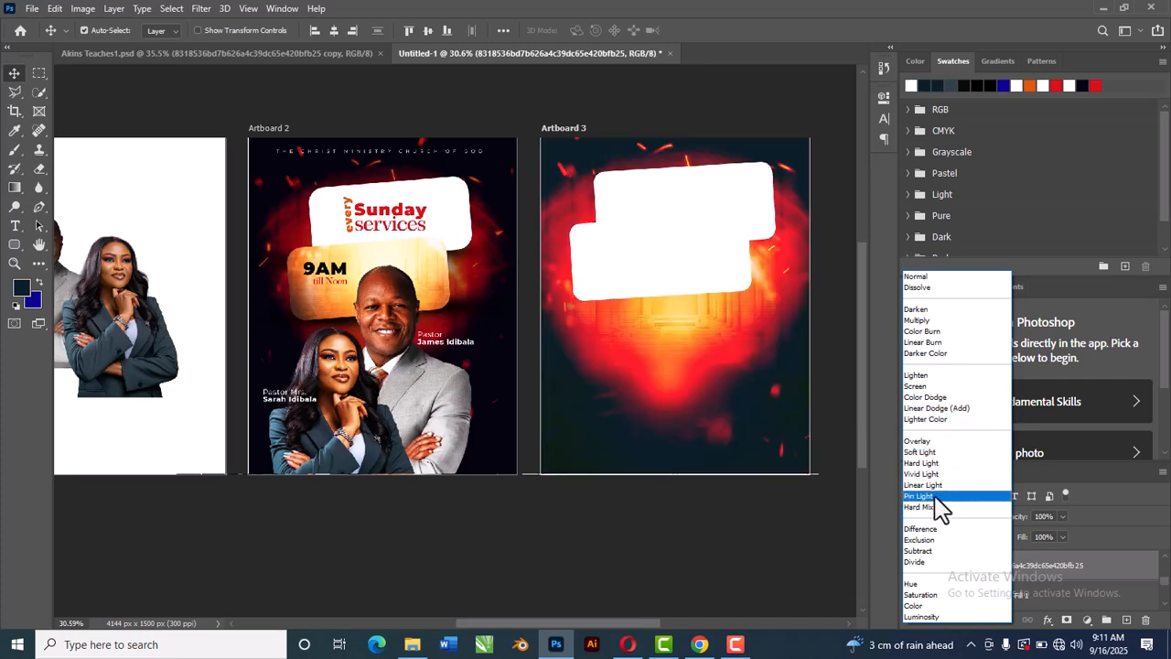
click(920, 496)
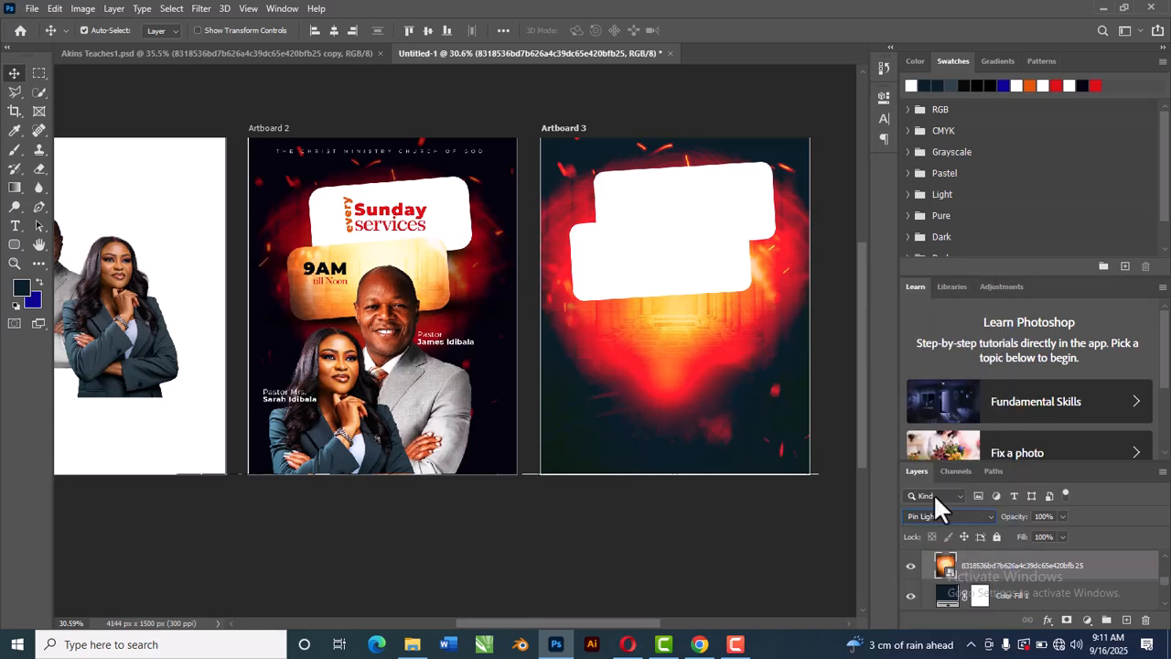
click(1062, 537)
drag(1038, 556, 1032, 556)
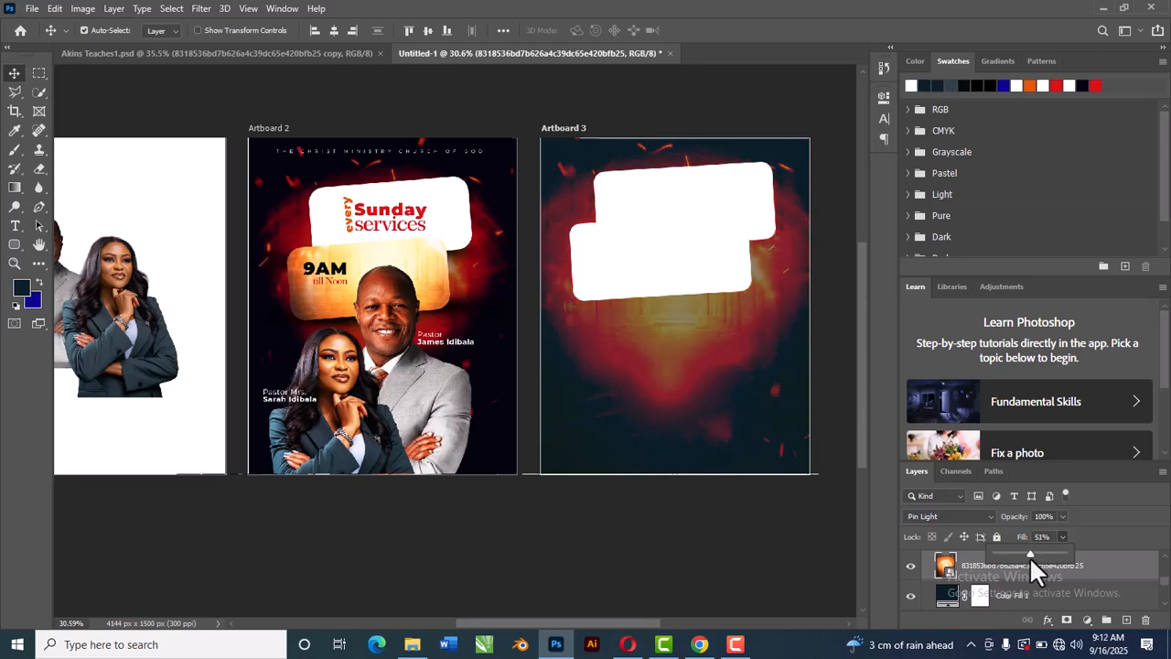
Step: Open the color fill layer in the Akins Teaches1 document to check its hex color value
click(177, 51)
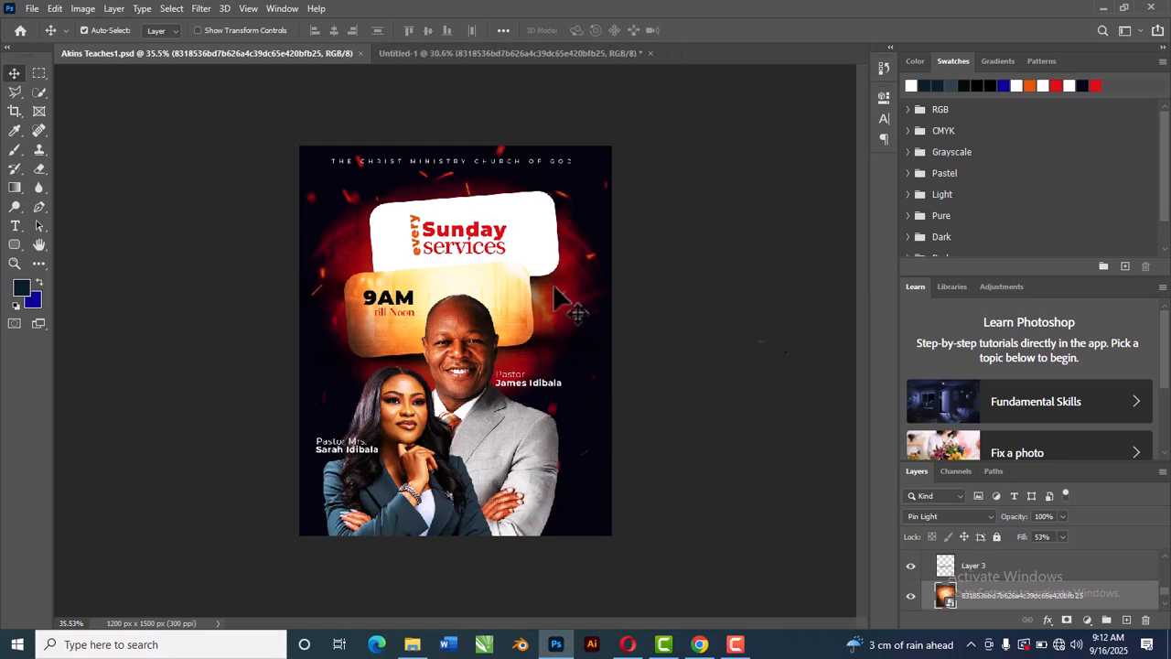
scroll(1009, 596, down, 1)
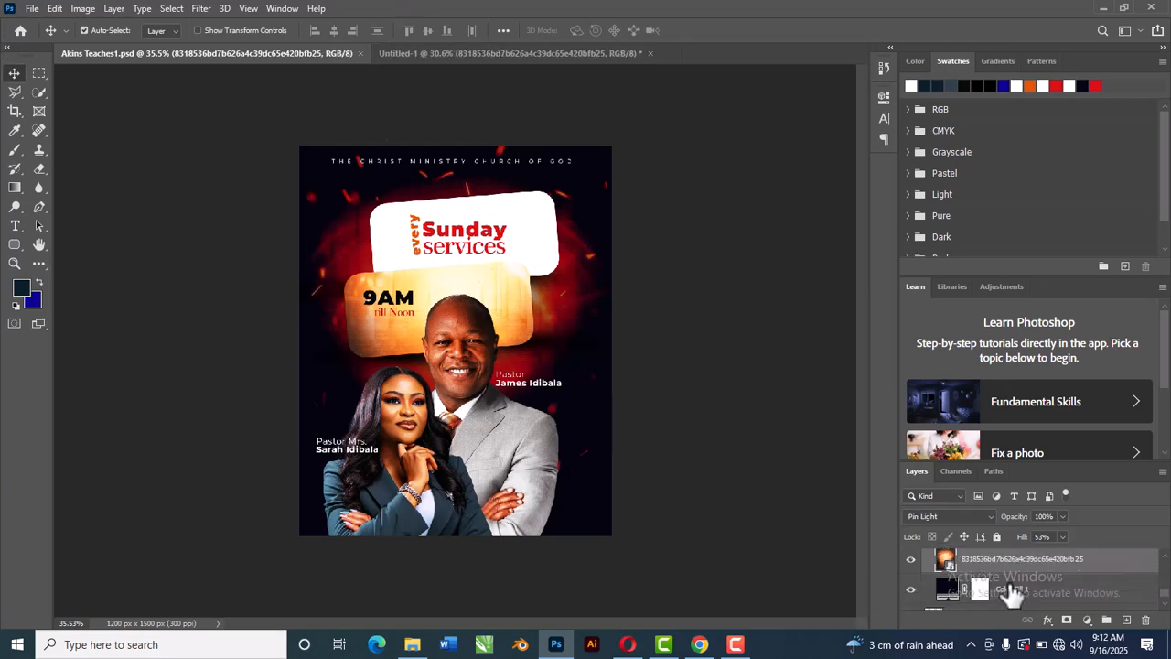
double_click(949, 590)
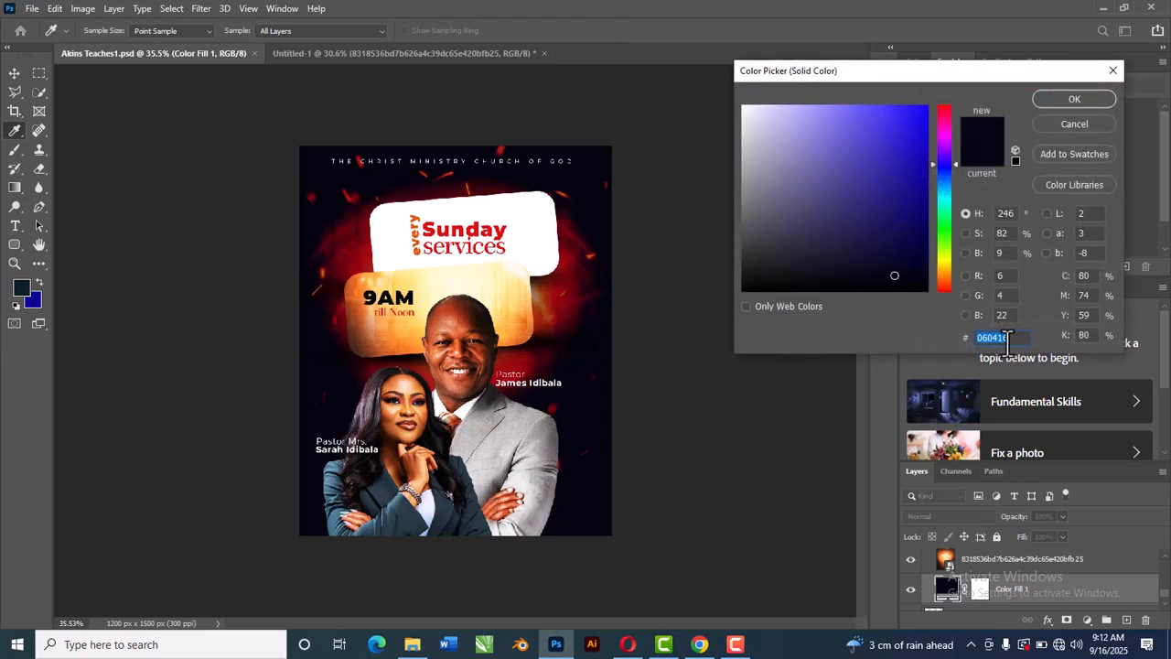
drag(1016, 339, 954, 345)
click(1066, 98)
Step: Return to Untitled-1 and set Artboard 3's color fill background to hex 060416
click(403, 53)
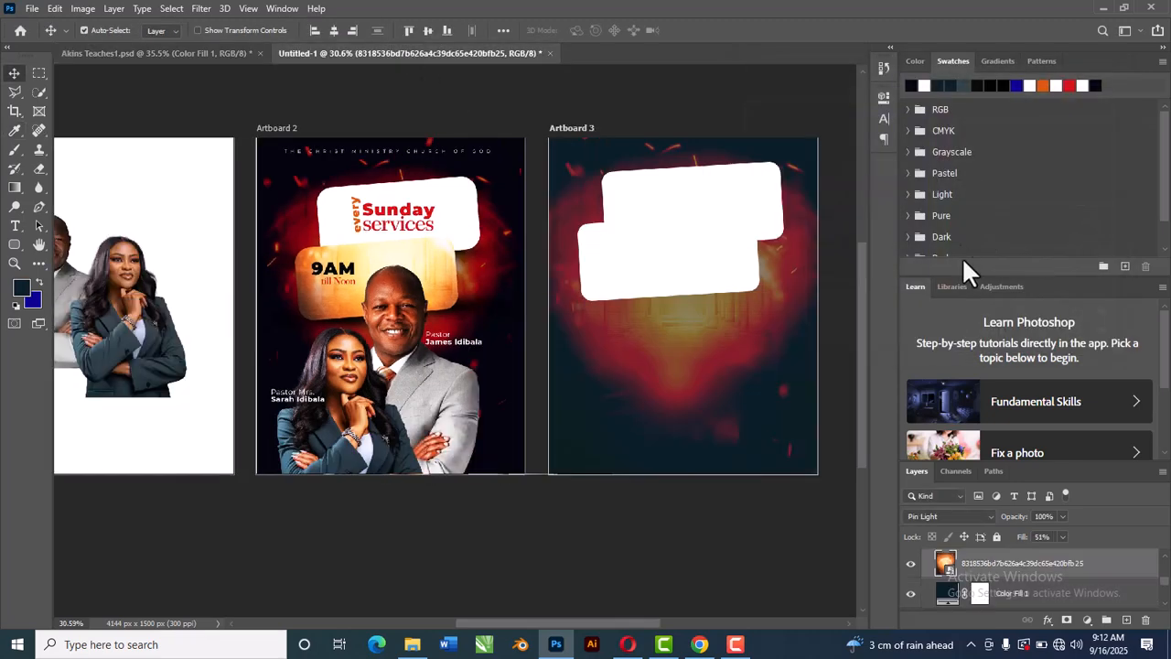
double_click(949, 593)
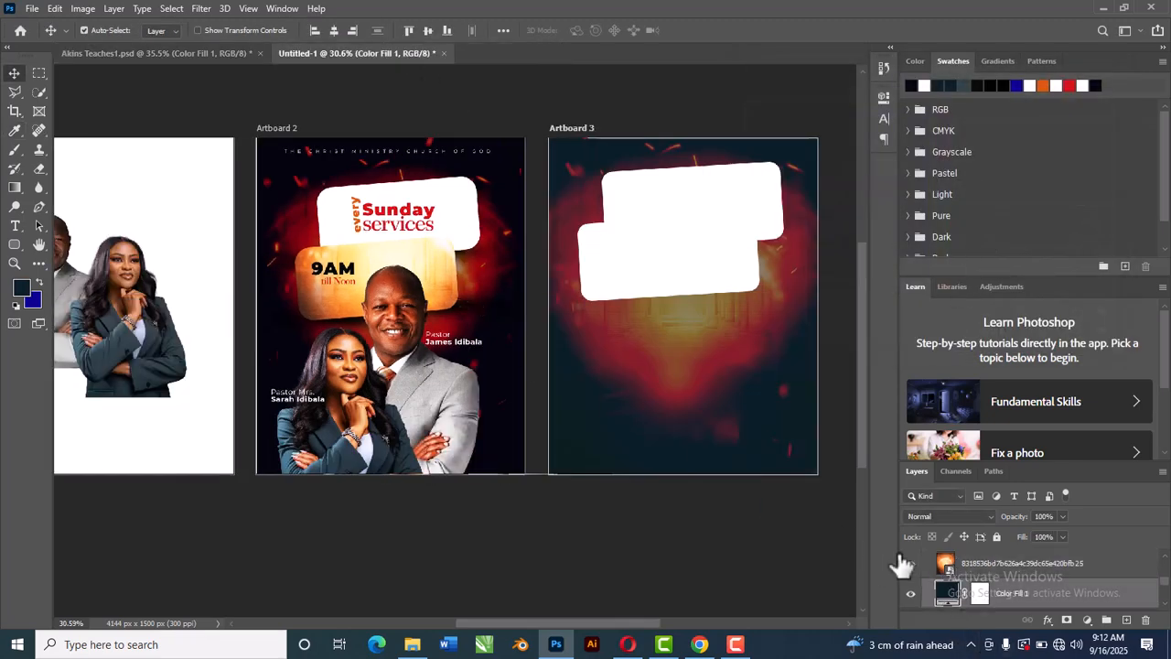
click(993, 340)
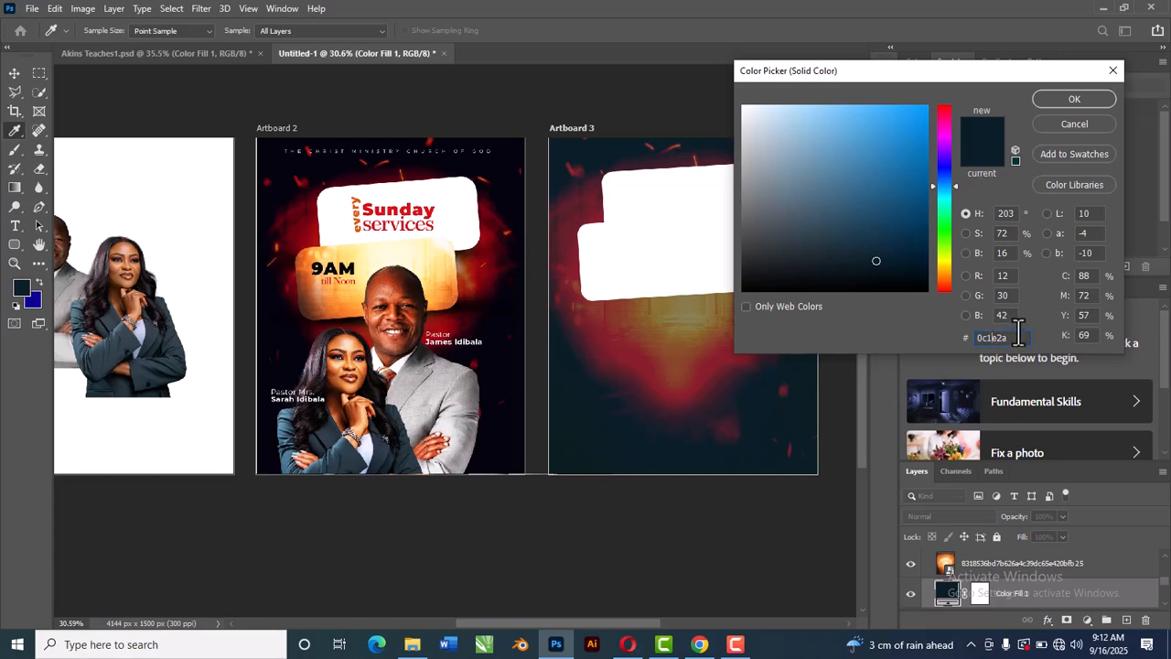
drag(1014, 337, 945, 344)
text(060416)
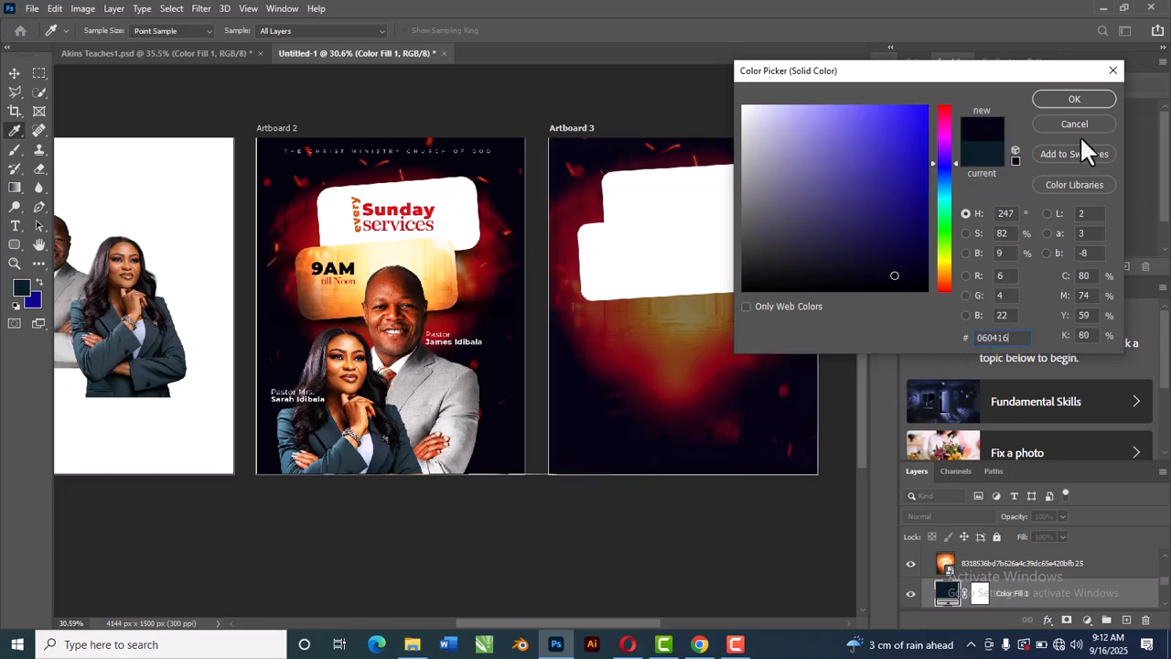
click(1053, 99)
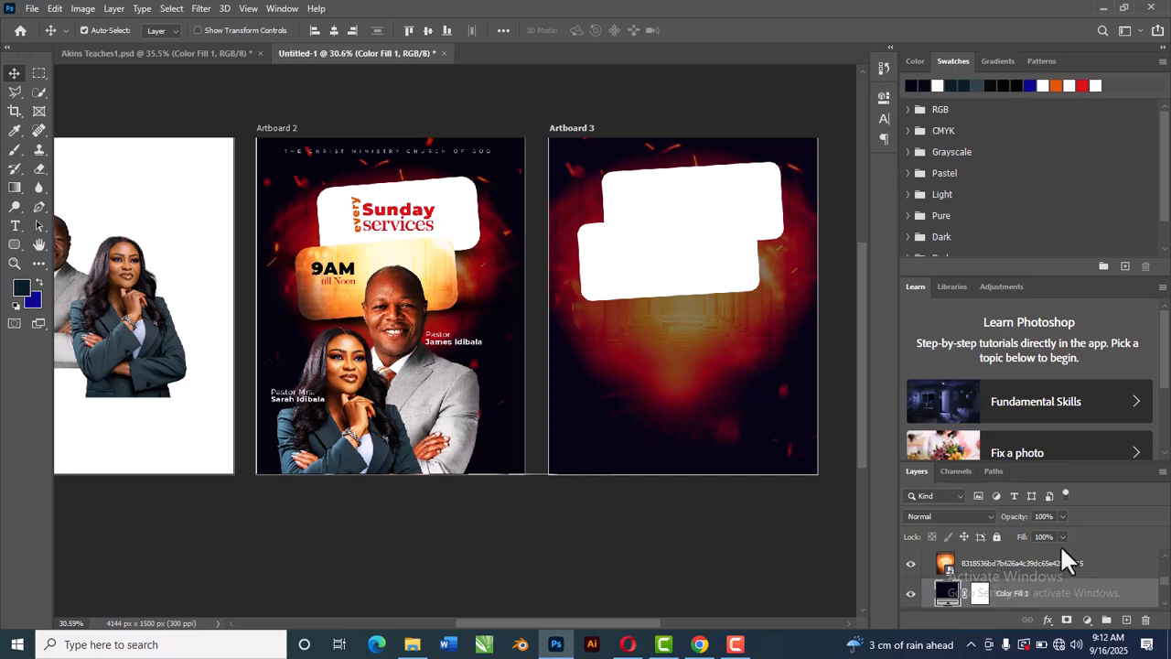
Step: Raise the glow image layer's fill to 57%
click(1006, 567)
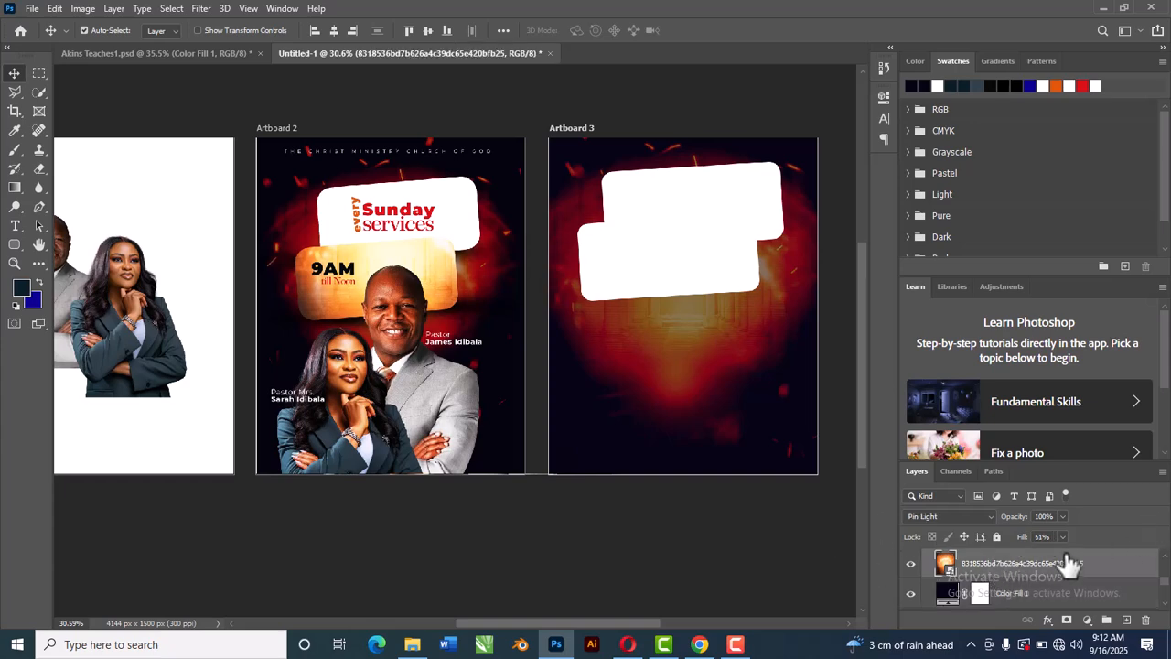
click(1061, 538)
drag(1064, 555, 1066, 554)
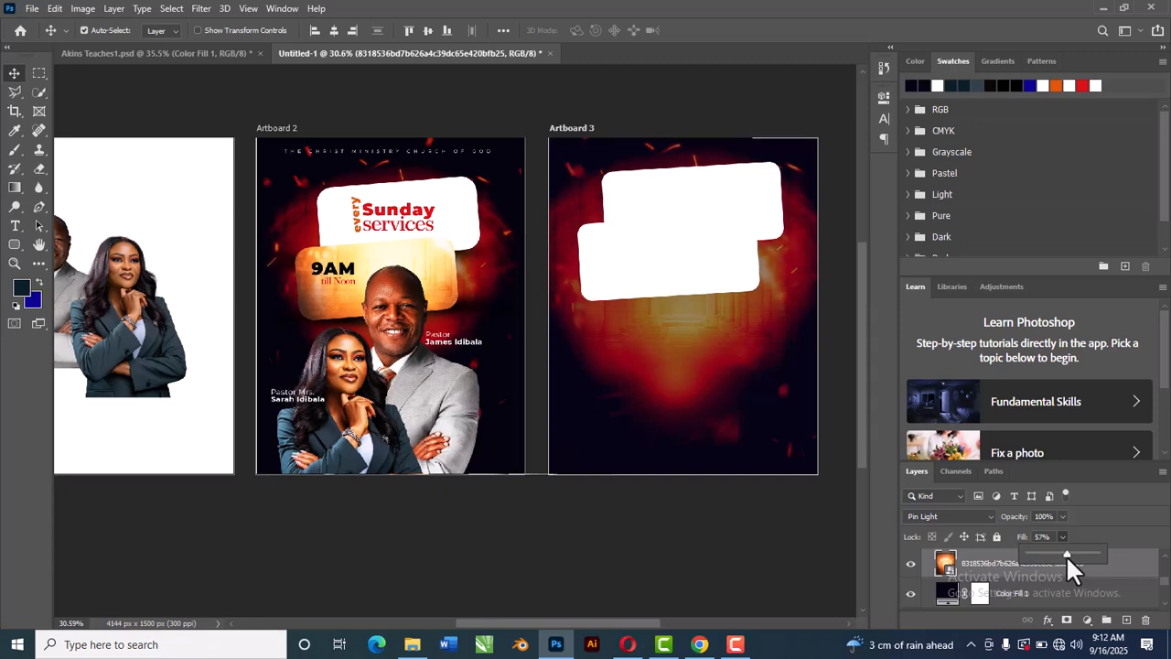
Step: Nudge the glow image slightly downward on Artboard 3
click(731, 495)
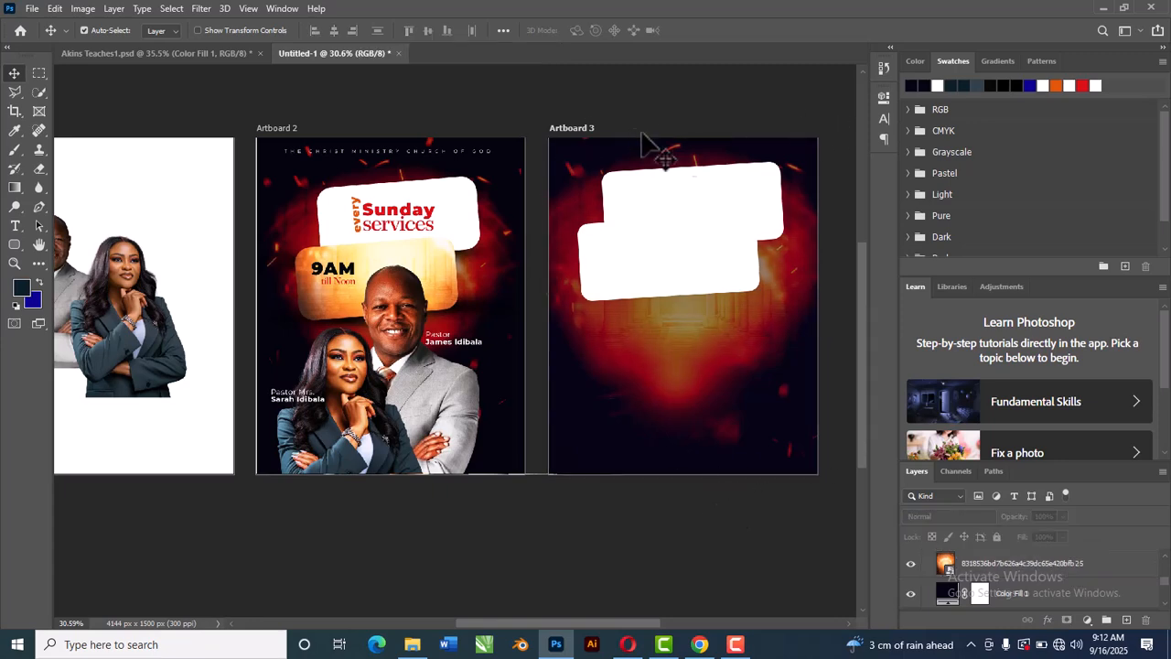
scroll(760, 181, up, 2)
scroll(760, 181, down, 3)
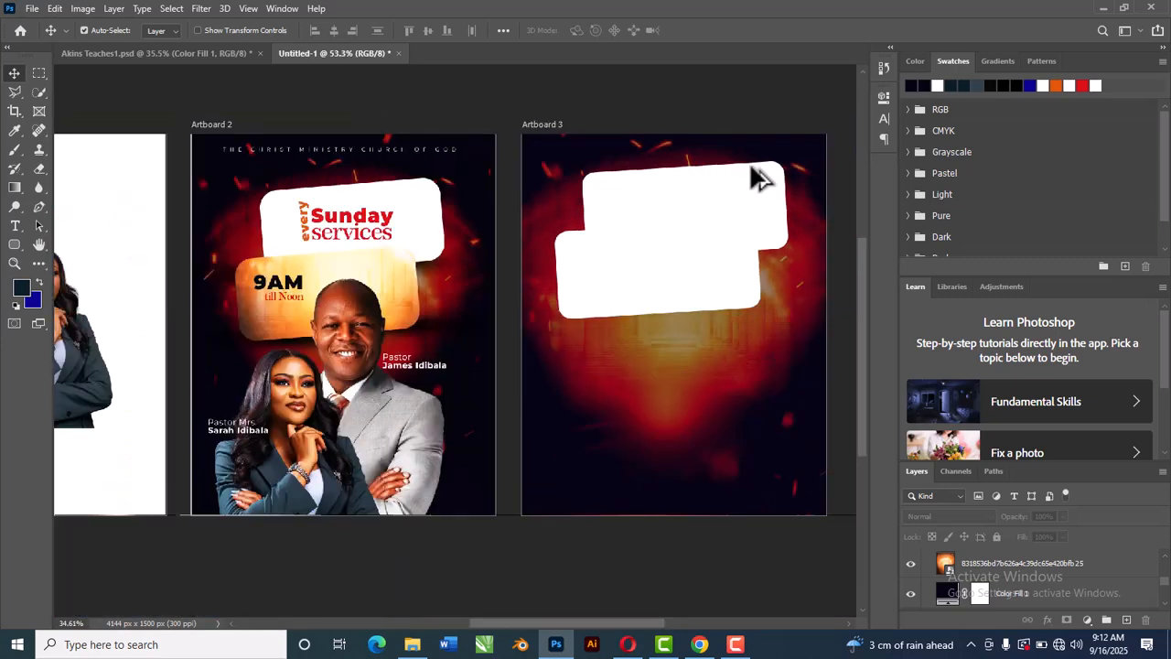
click(767, 341)
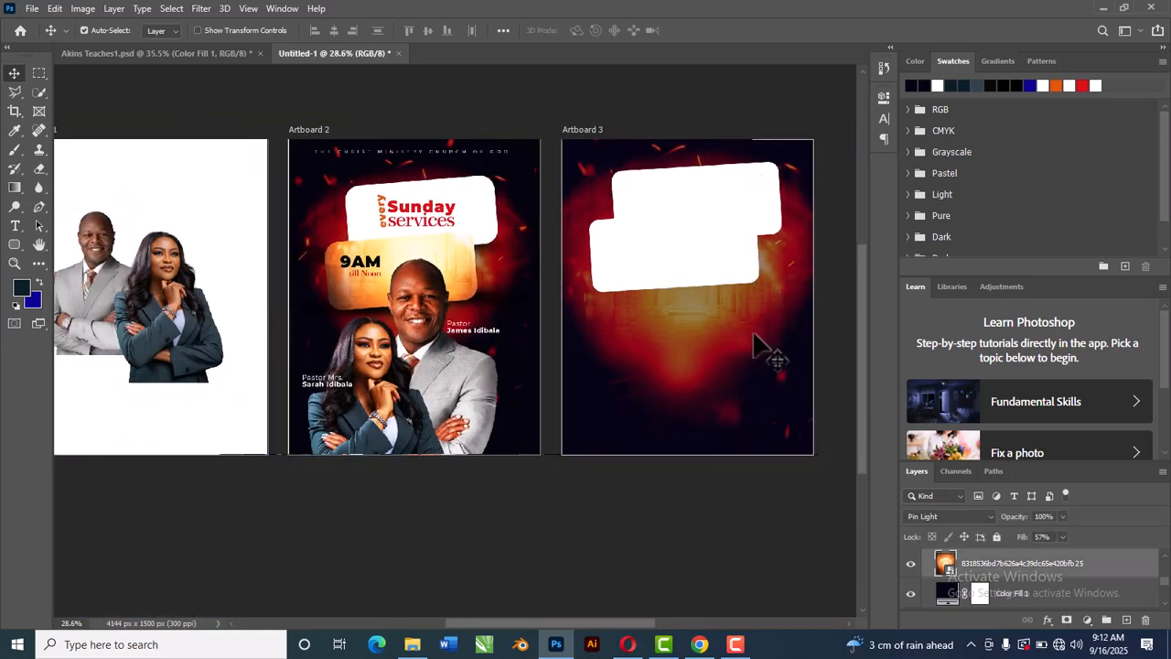
drag(772, 311, 772, 324)
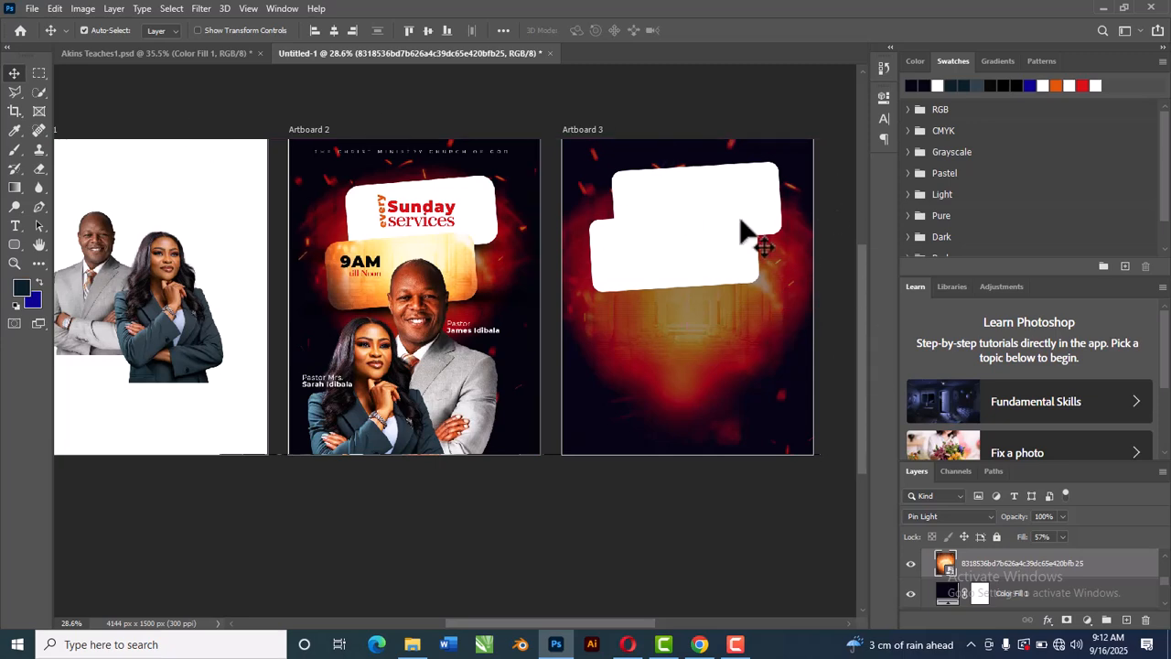
drag(686, 265, 688, 266)
Step: Reposition the white rounded rectangles, moving the lower one down and the upper one slightly up and left
click(503, 103)
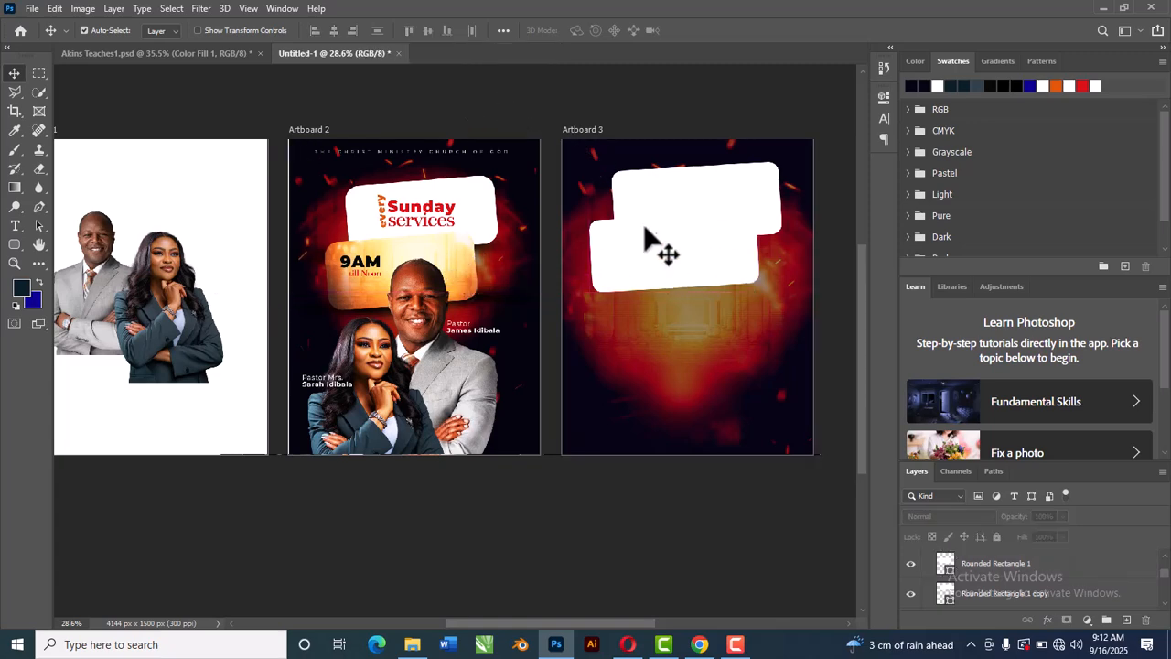
drag(693, 262, 701, 280)
drag(732, 206, 727, 201)
Step: Scale the glow image slightly larger with Free Transform and commit it
click(726, 314)
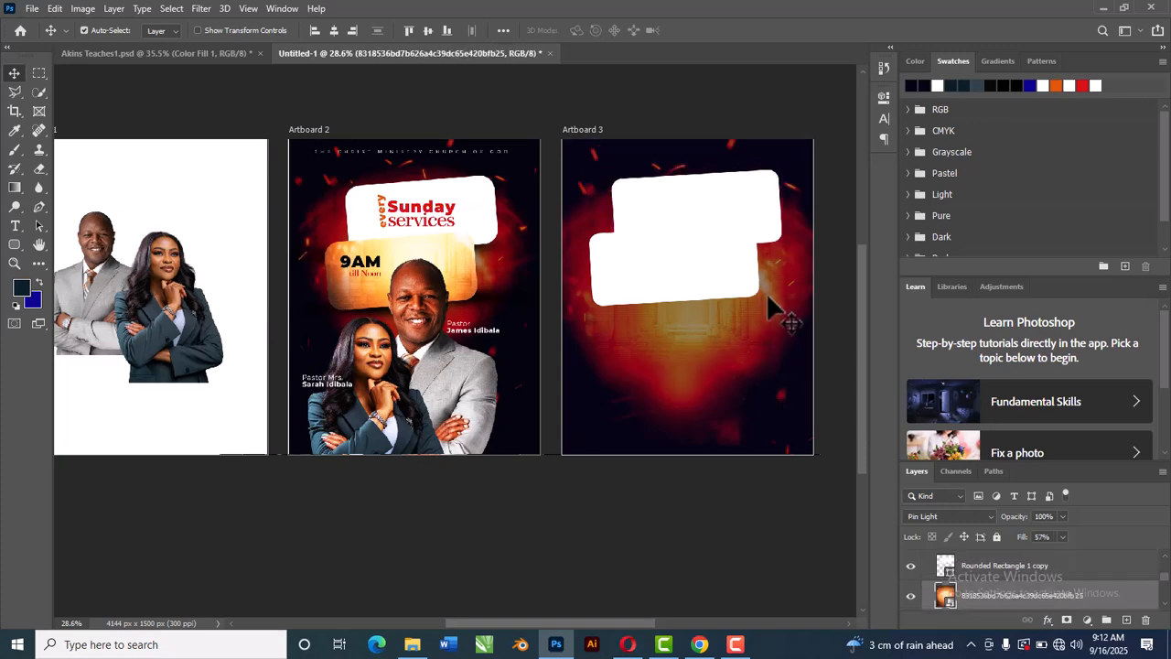
key(ctrl+t)
mouse_move(814, 389)
mouse_down()
mouse_move(817, 366)
mouse_move(815, 387)
mouse_up()
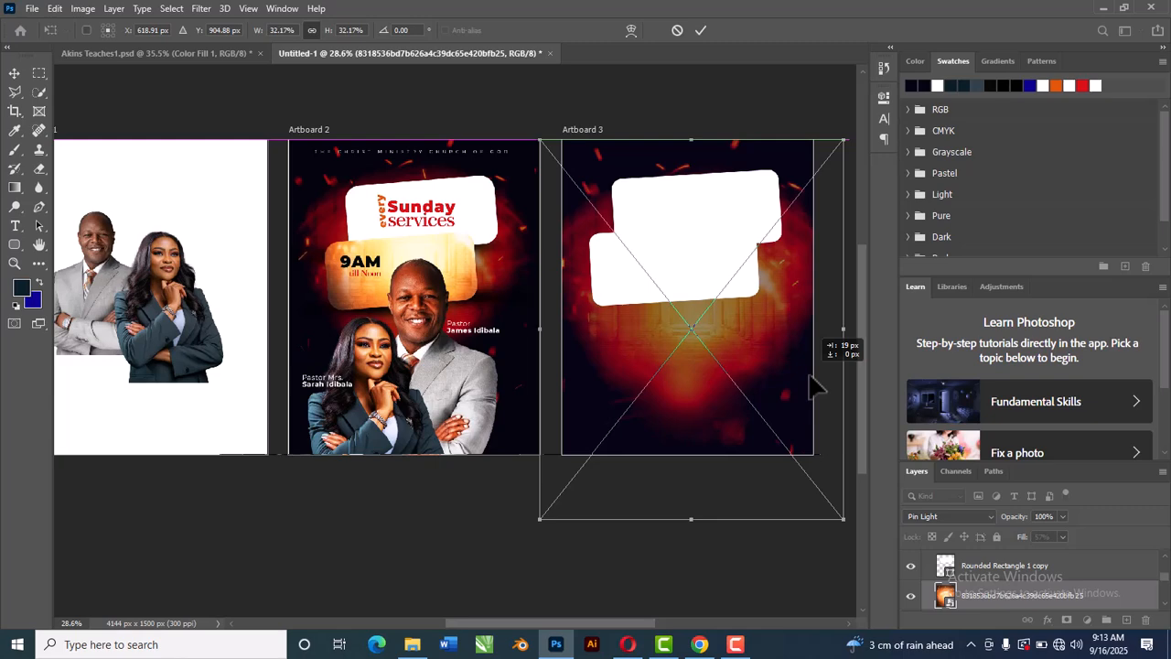
drag(810, 376, 810, 382)
click(701, 30)
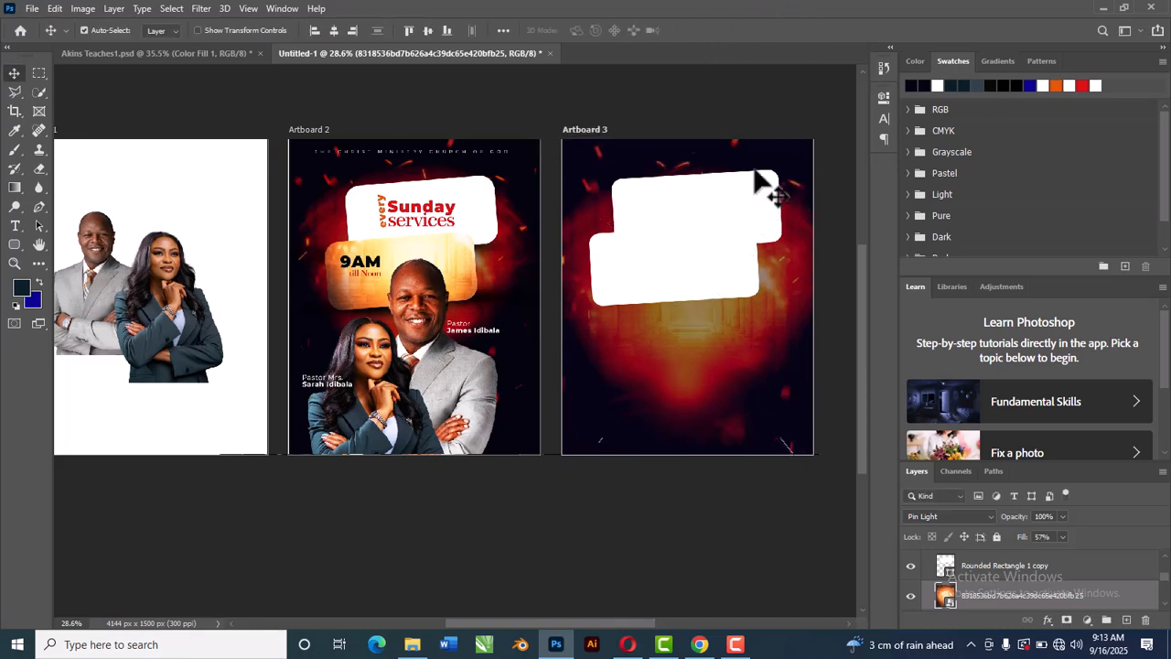
Step: Bring the man's cutout from Artboard 1 onto Artboard 3, enlarge it and place it below the rectangles
click(703, 99)
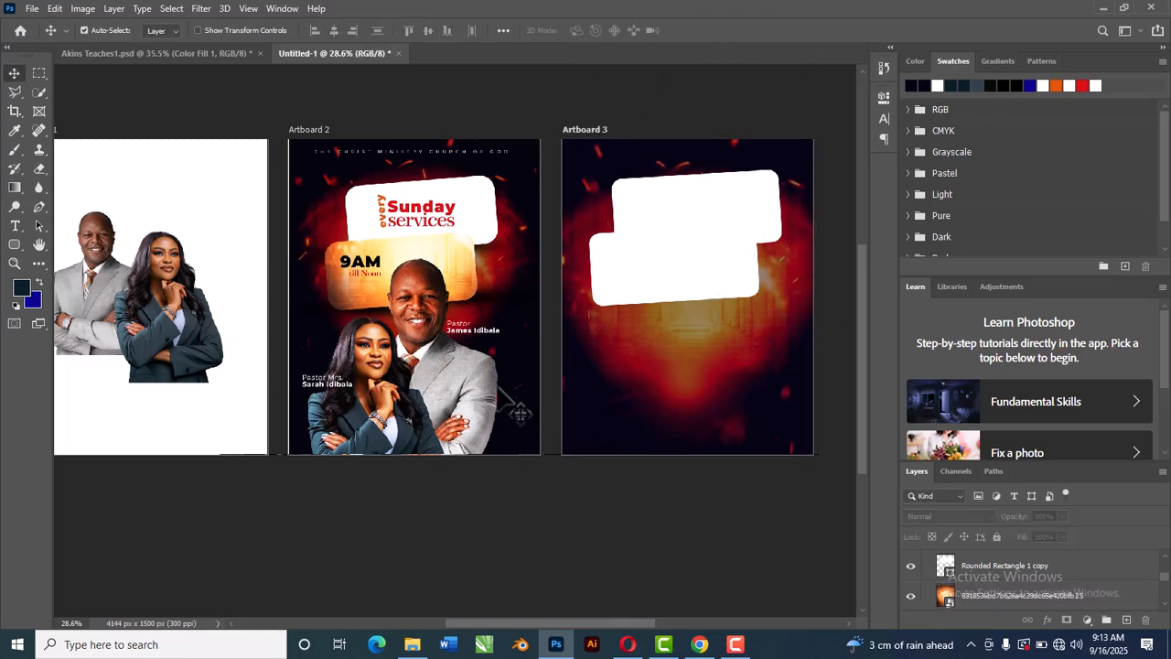
drag(88, 334, 701, 363)
key(ctrl+t)
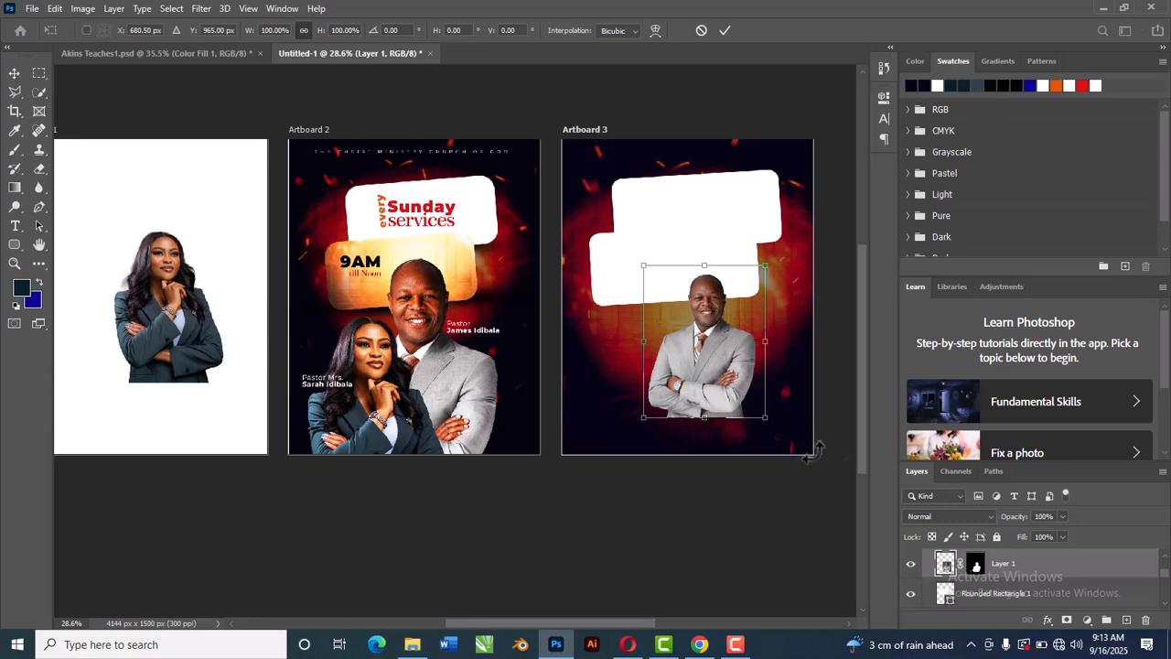
drag(764, 417, 803, 464)
drag(730, 387, 733, 406)
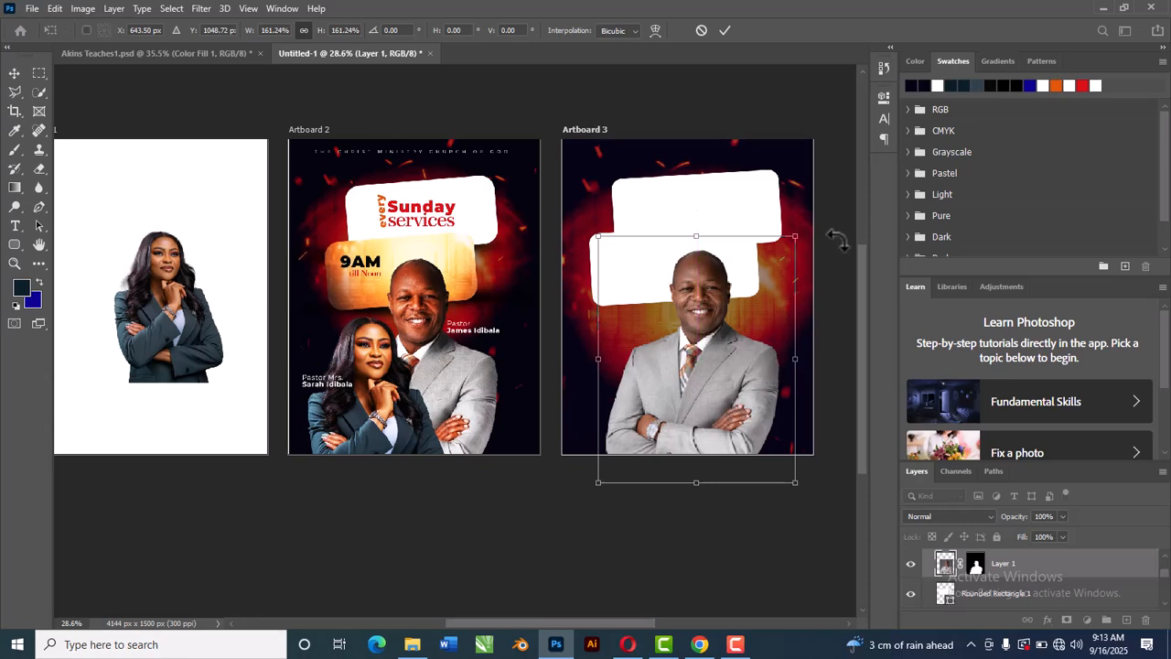
drag(792, 235, 789, 240)
drag(717, 322, 719, 319)
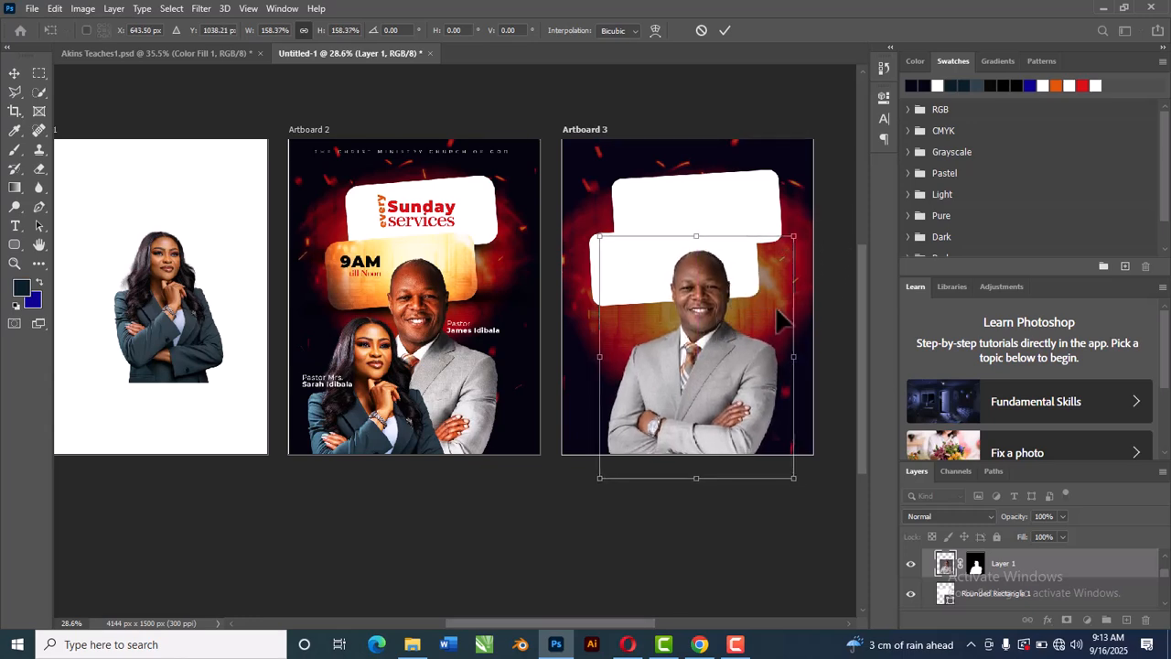
click(724, 30)
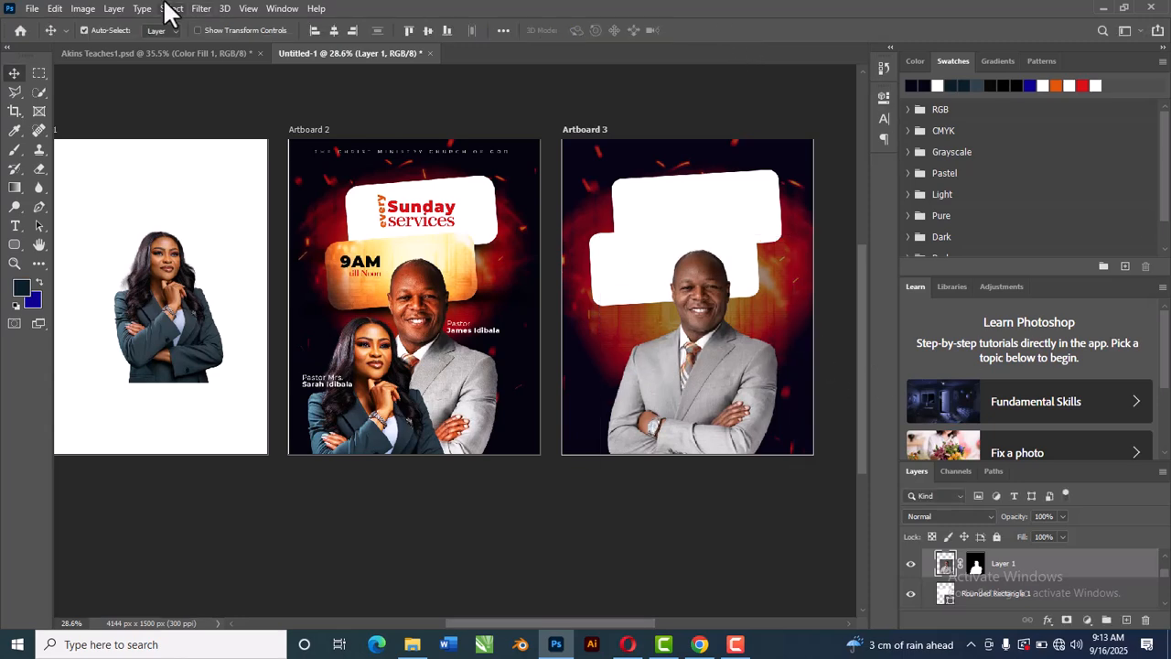
Step: Add a Curves adjustment with an S-shaped contrast curve and merge it into the man's layer
click(1086, 619)
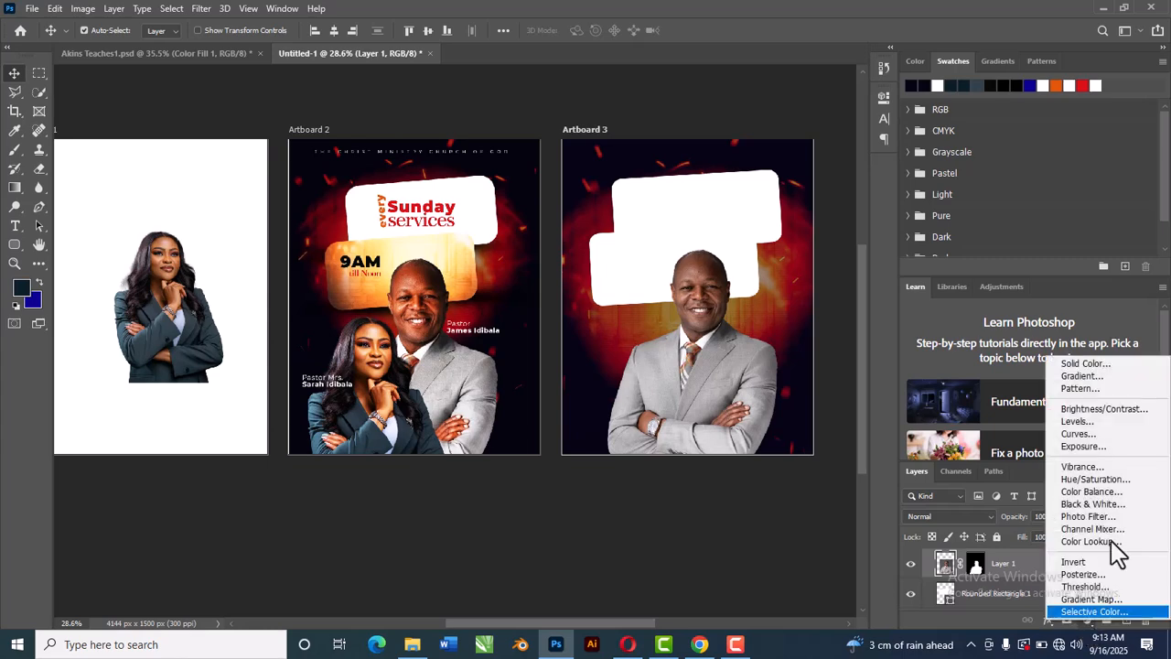
click(1086, 434)
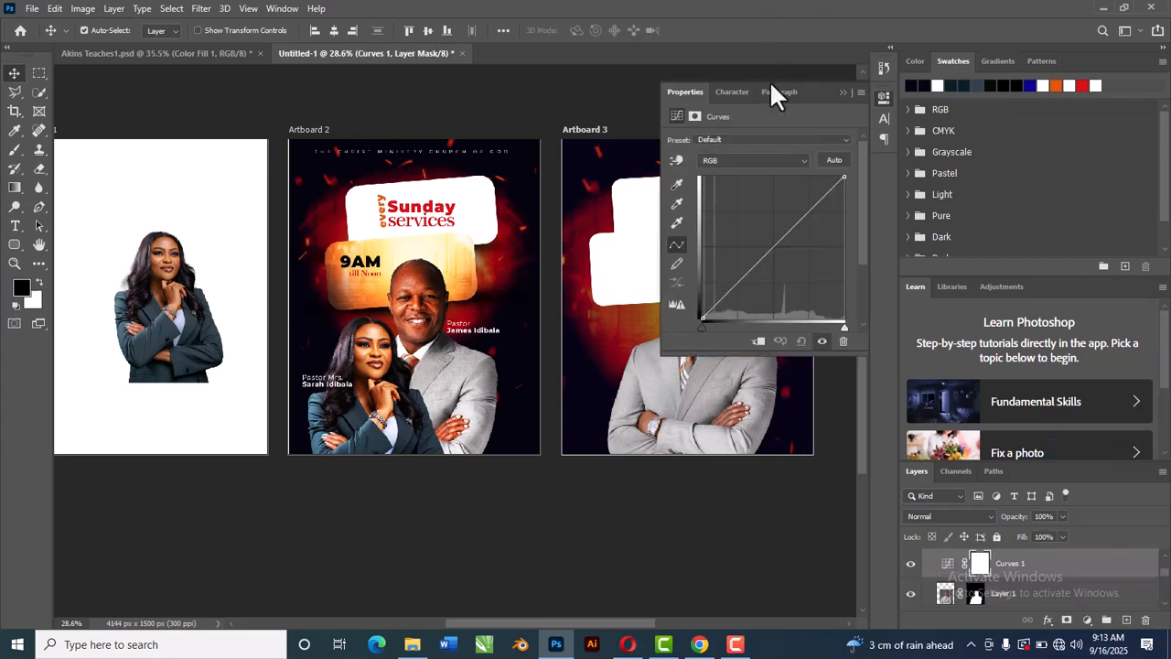
drag(743, 271, 748, 279)
drag(815, 209, 814, 201)
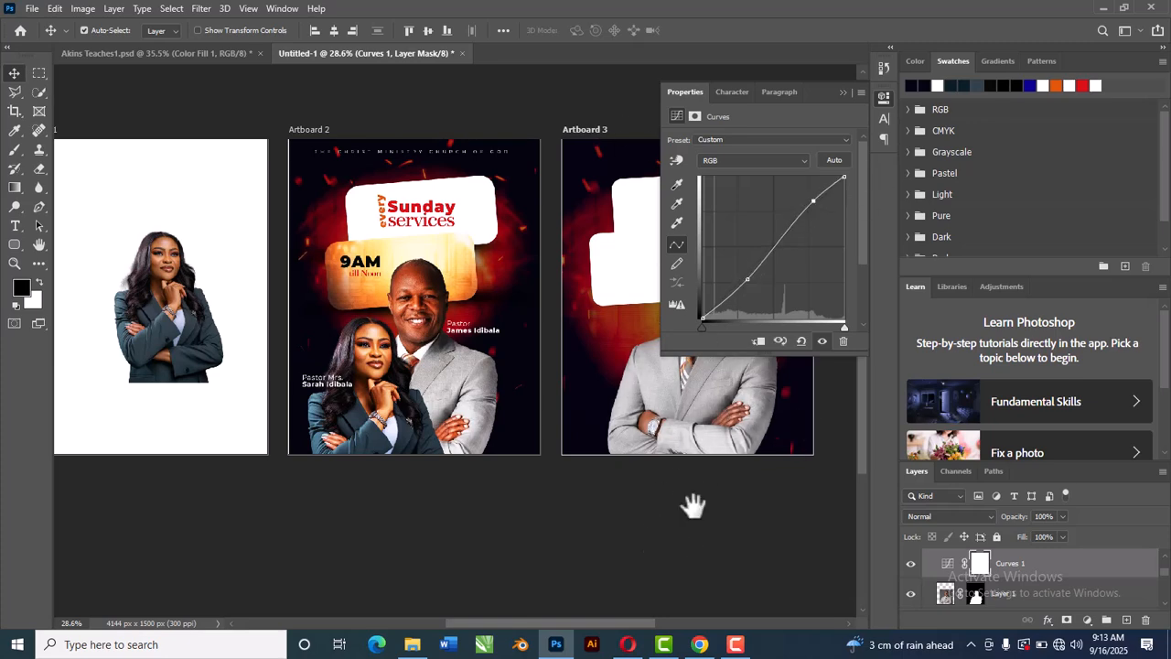
drag(722, 504, 540, 517)
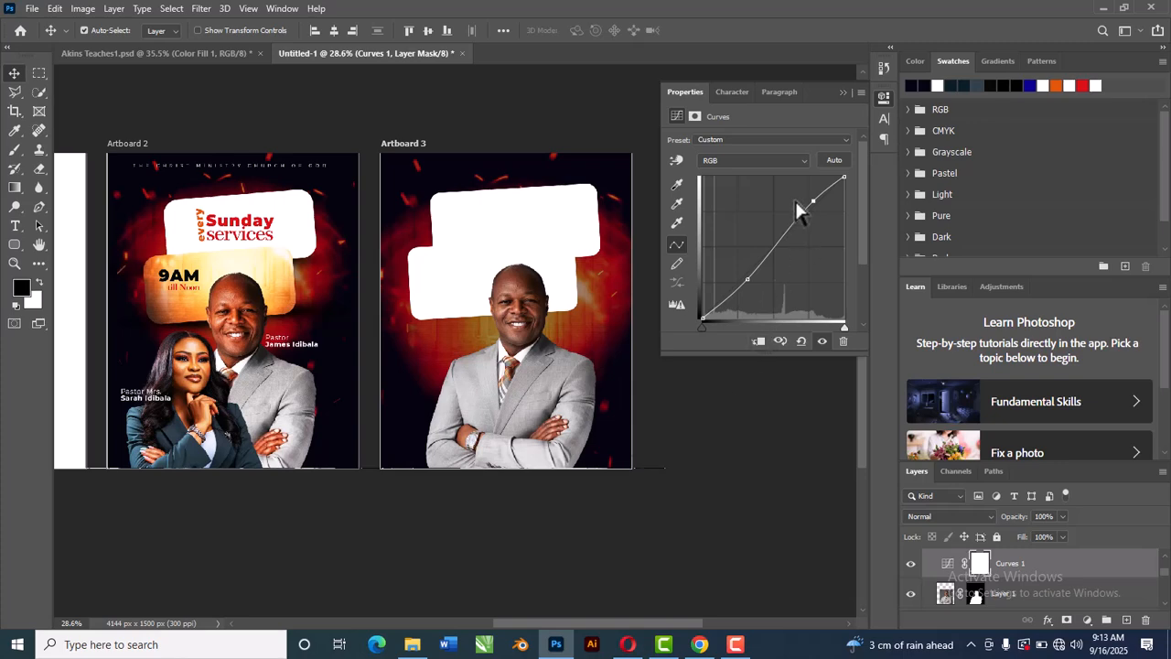
drag(817, 203, 806, 194)
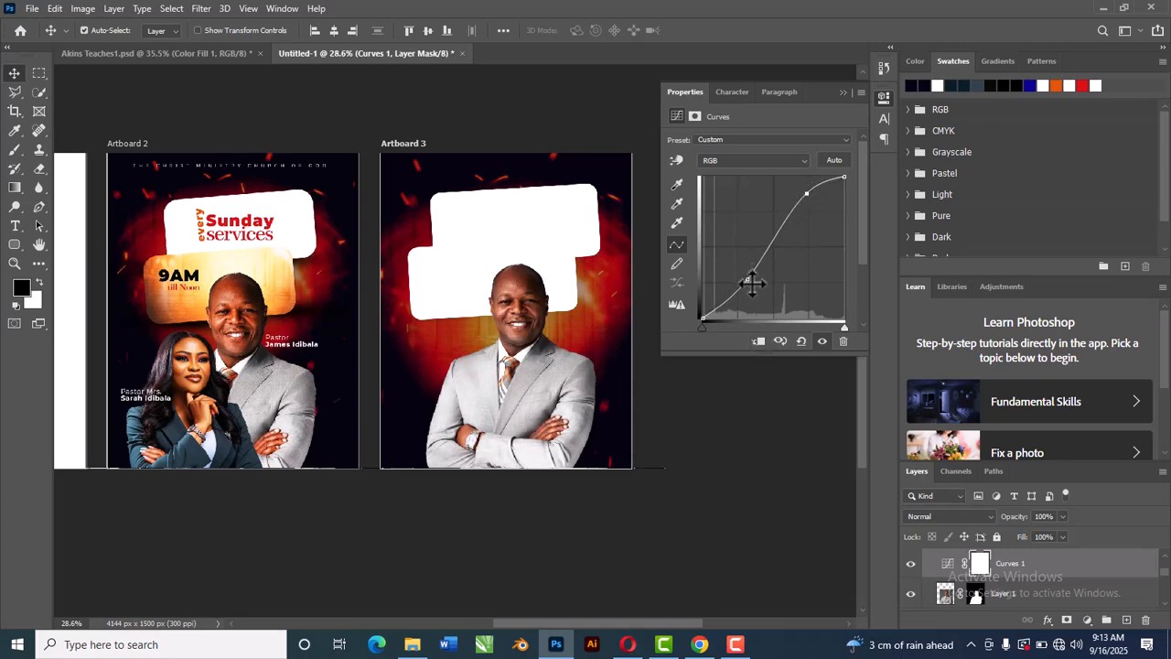
mouse_move(751, 283)
mouse_down()
mouse_move(741, 275)
mouse_move(748, 293)
mouse_up()
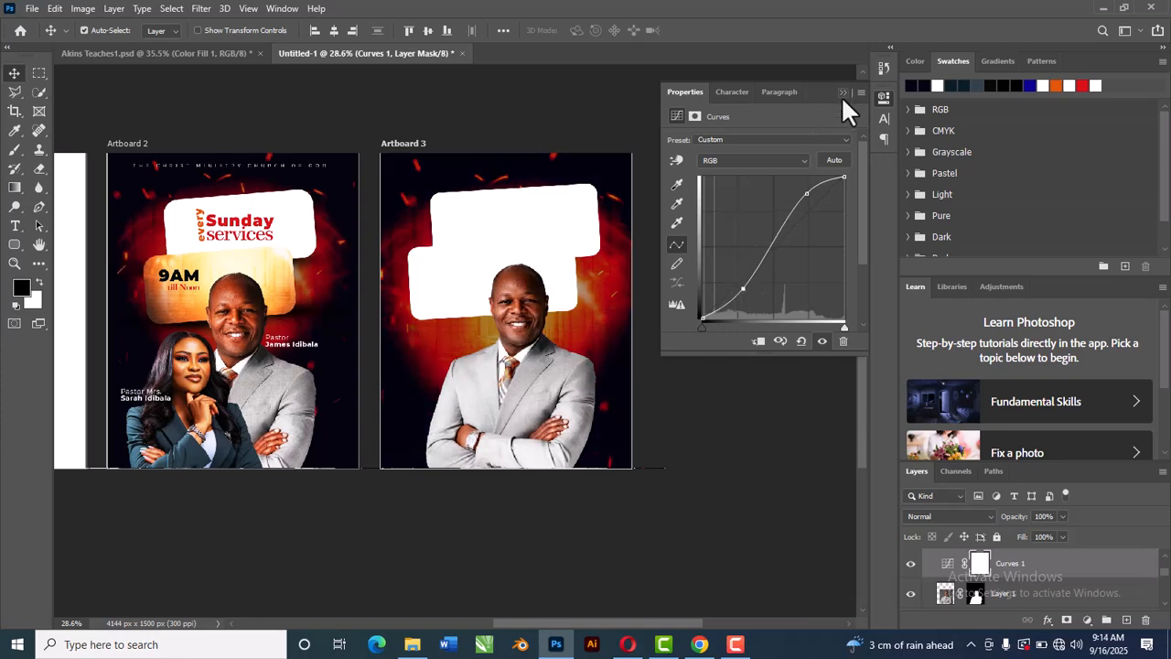
click(842, 93)
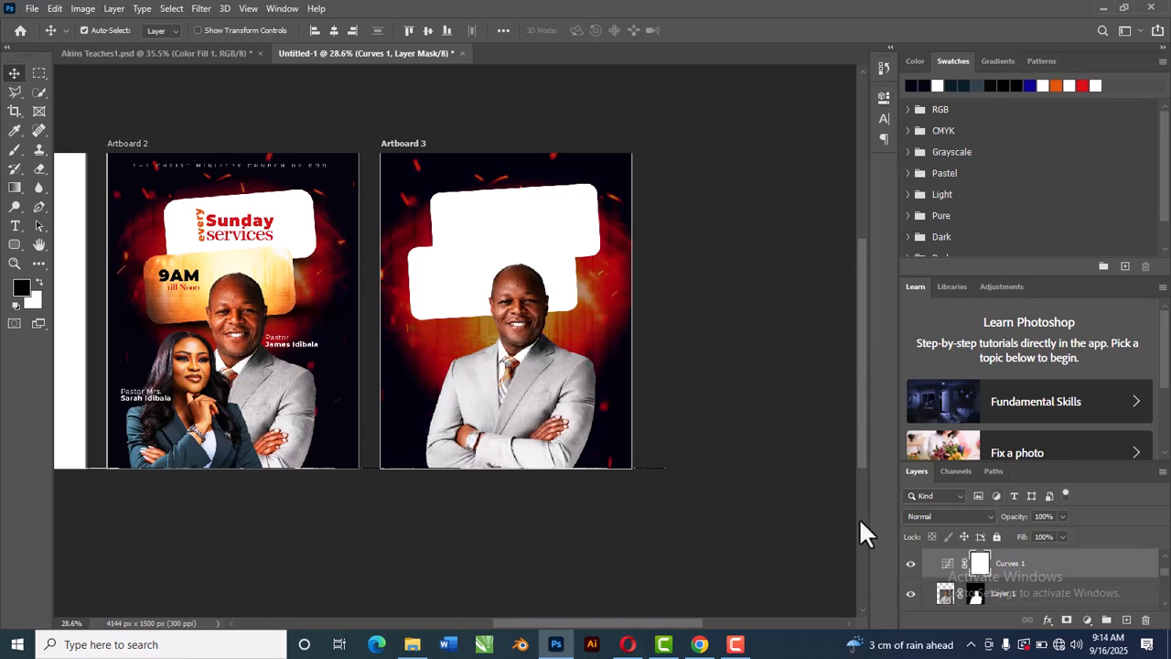
key(ctrl+e)
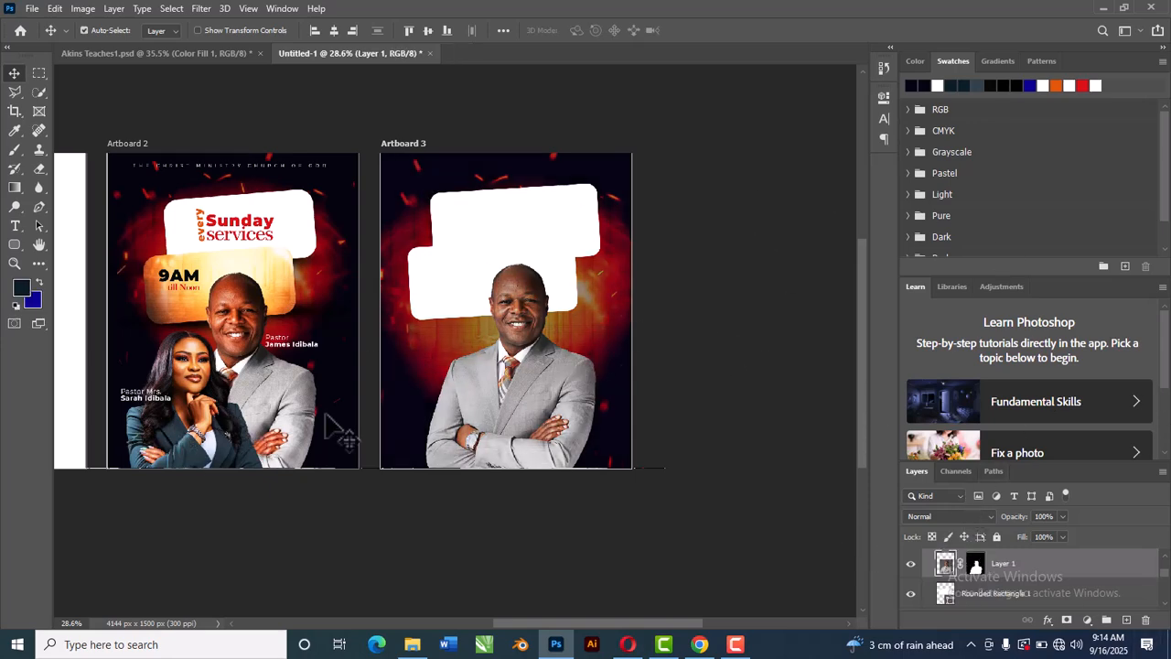
Step: Move the woman's cutout from Artboard 1 onto Artboard 3, in front of the man on the left
scroll(620, 379, down, 1)
scroll(552, 347, down, 1)
drag(375, 398, 613, 422)
click(247, 359)
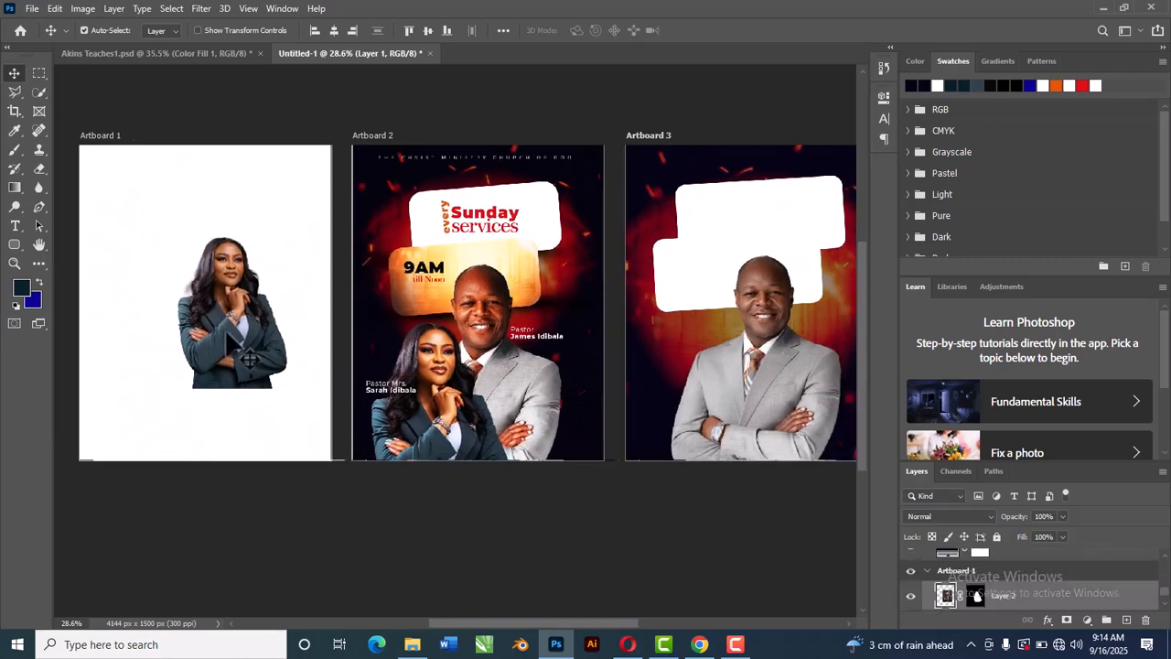
drag(265, 357, 741, 423)
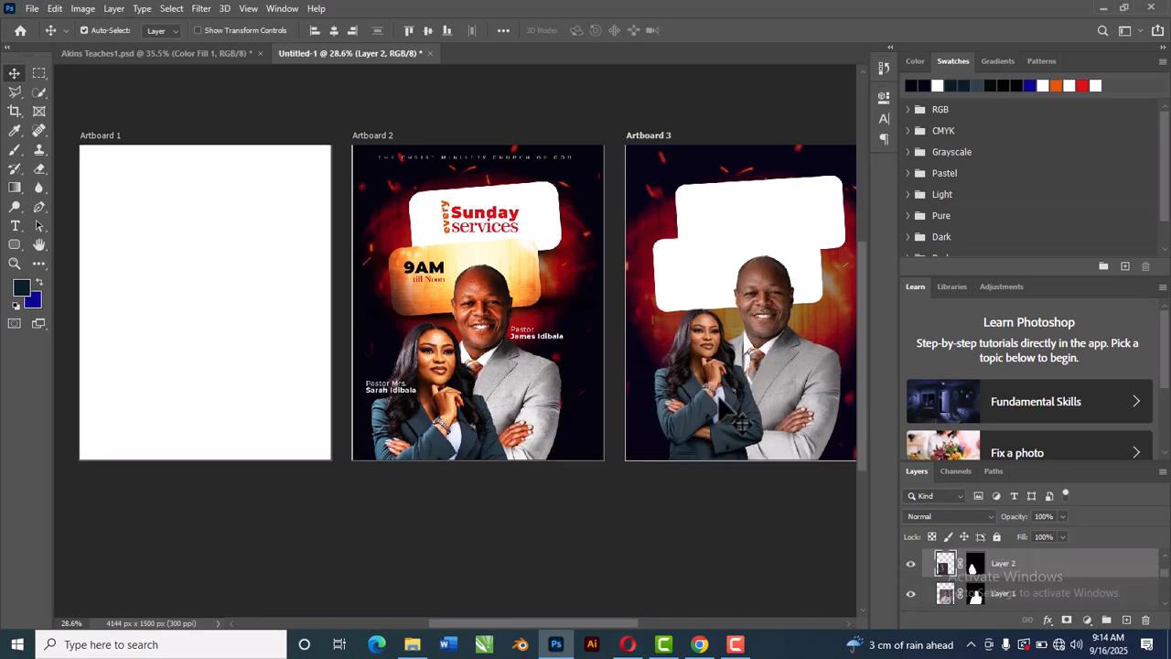
drag(779, 372, 780, 397)
Step: Scale the woman's cutout up to about 132% with Free Transform and position it at the lower left
scroll(787, 397, up, 1)
scroll(787, 403, up, 2)
drag(778, 418, 591, 418)
key(ctrl+t)
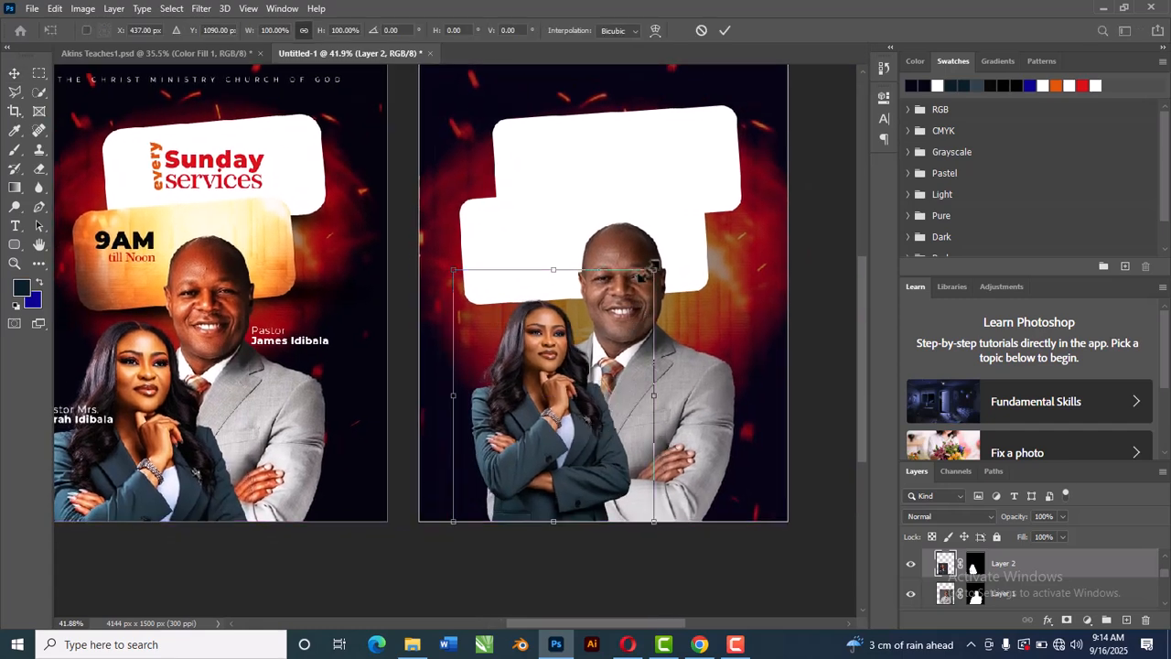
drag(666, 263, 688, 234)
drag(599, 408, 599, 411)
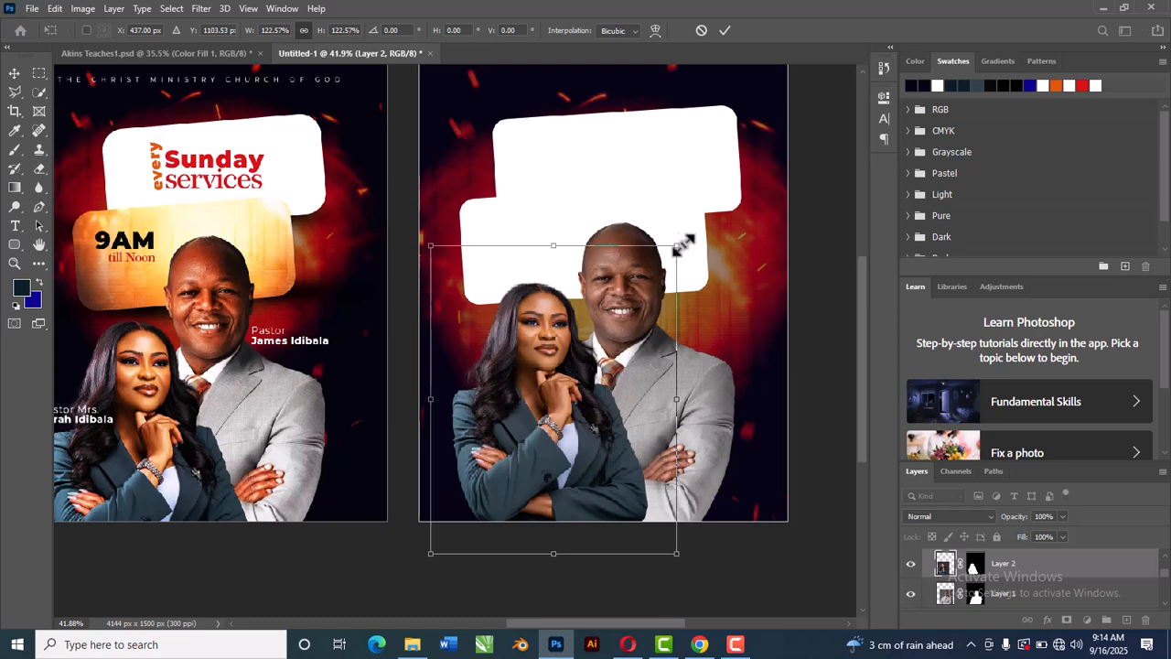
mouse_move(681, 244)
mouse_down()
mouse_move(698, 229)
mouse_move(686, 233)
mouse_up()
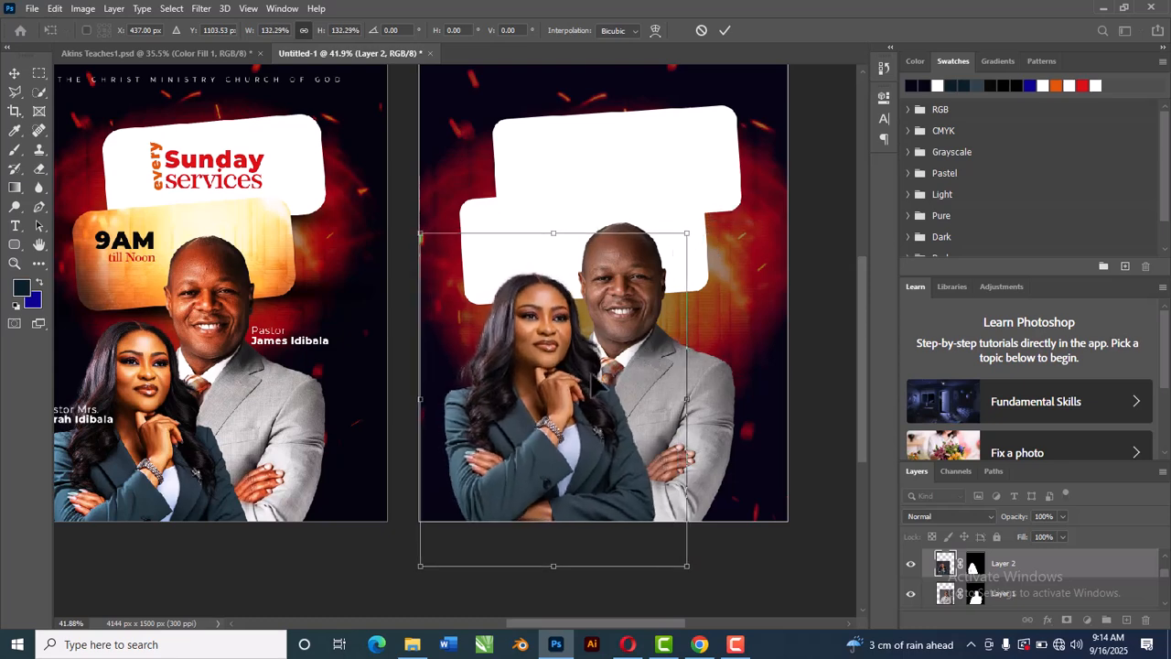
drag(564, 373, 571, 394)
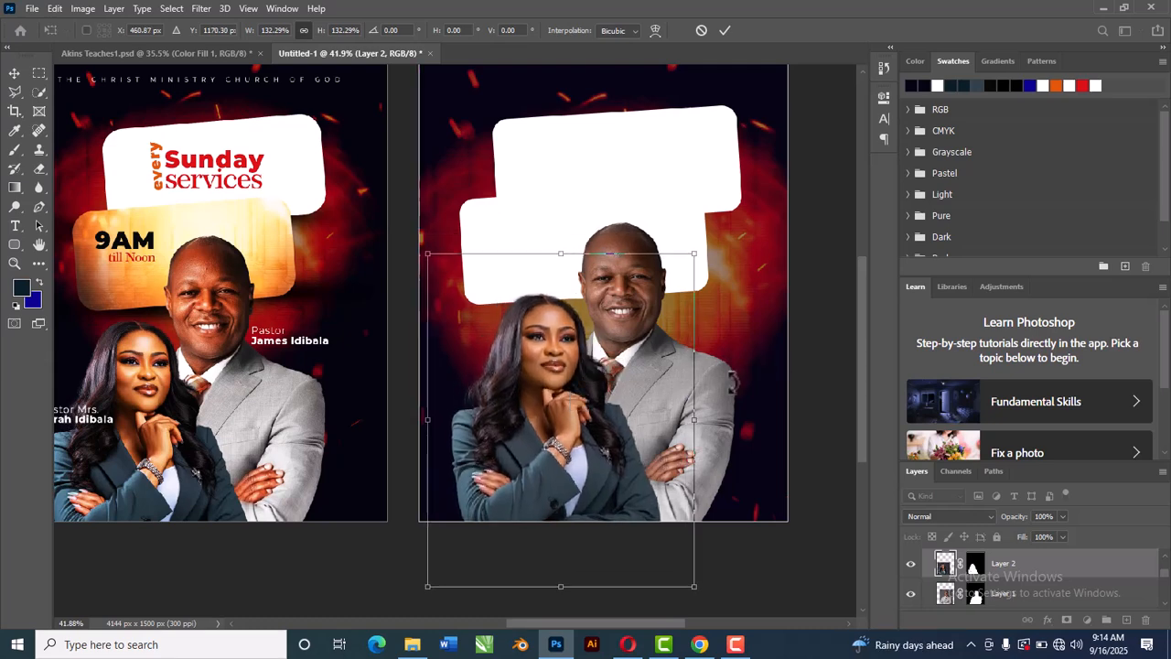
click(724, 30)
Step: Move the man's cutout slightly lower on Artboard 3, then select the rounded rectangle
drag(704, 403, 704, 447)
click(687, 262)
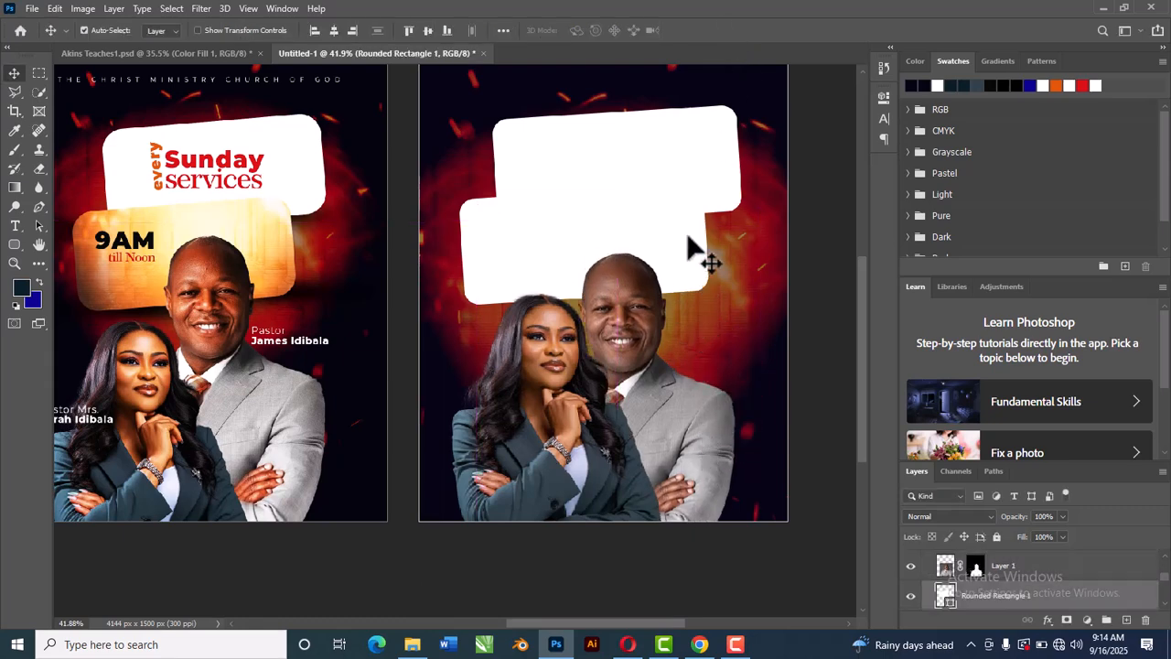
Step: Move the rounded rectangles slightly lower and scale them down to about 92% with Free Transform
drag(703, 272, 707, 289)
key(ctrl+t)
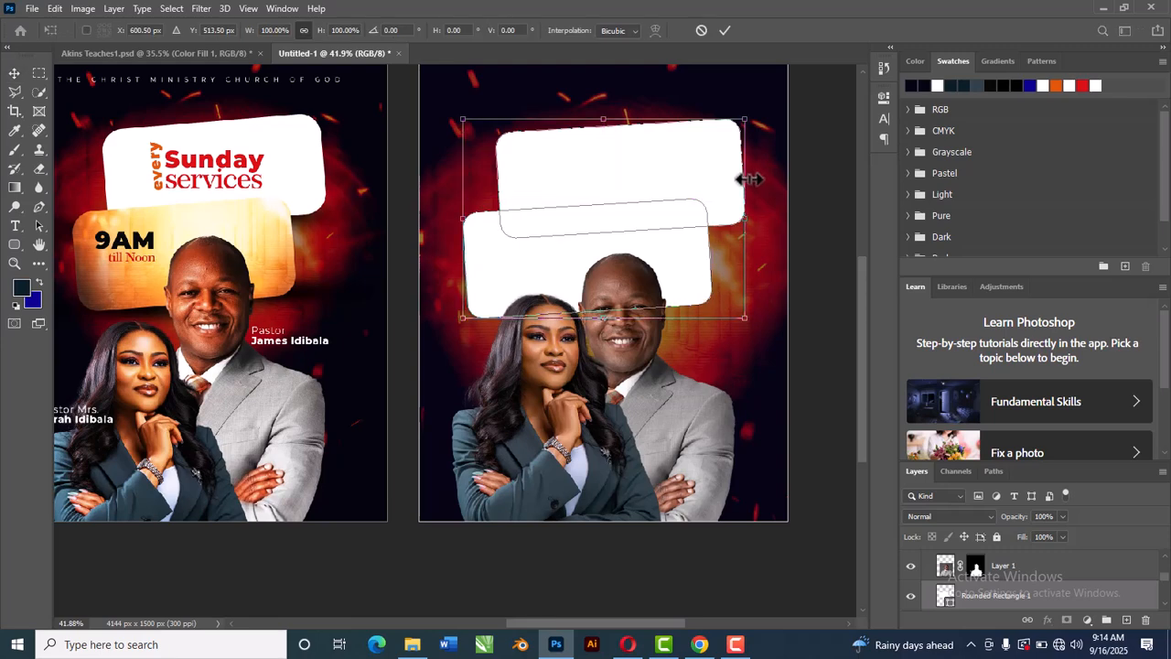
drag(749, 113, 730, 119)
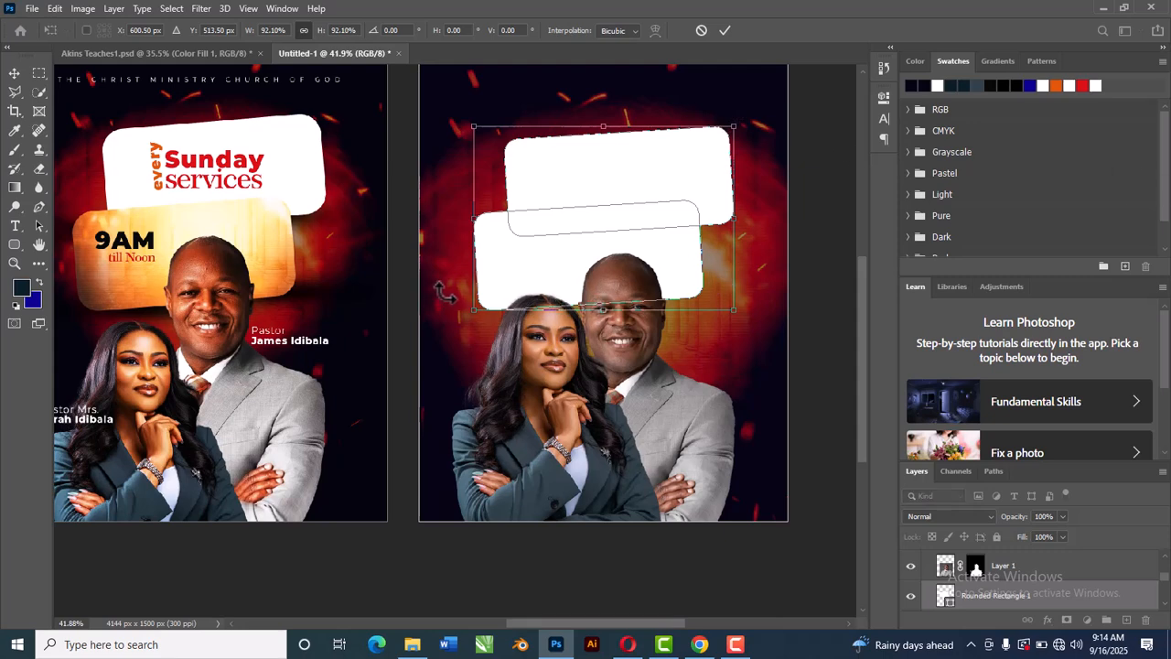
click(724, 30)
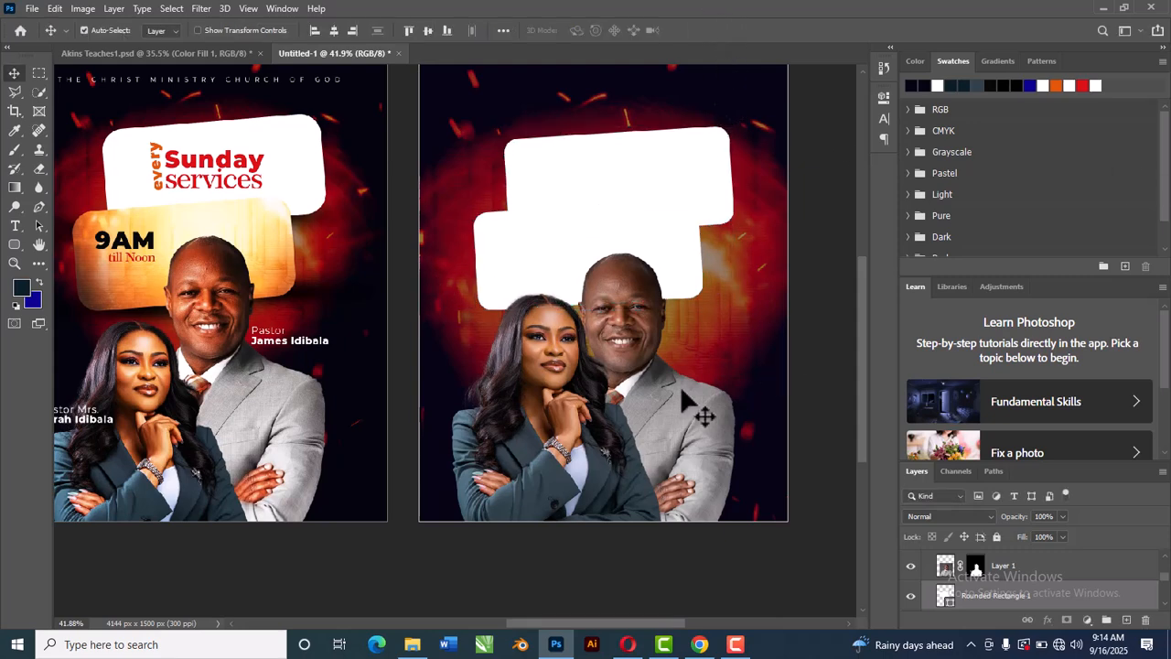
Step: Move the man's and the woman's cutouts lower on Artboard 3
drag(688, 418, 691, 441)
drag(562, 437, 562, 485)
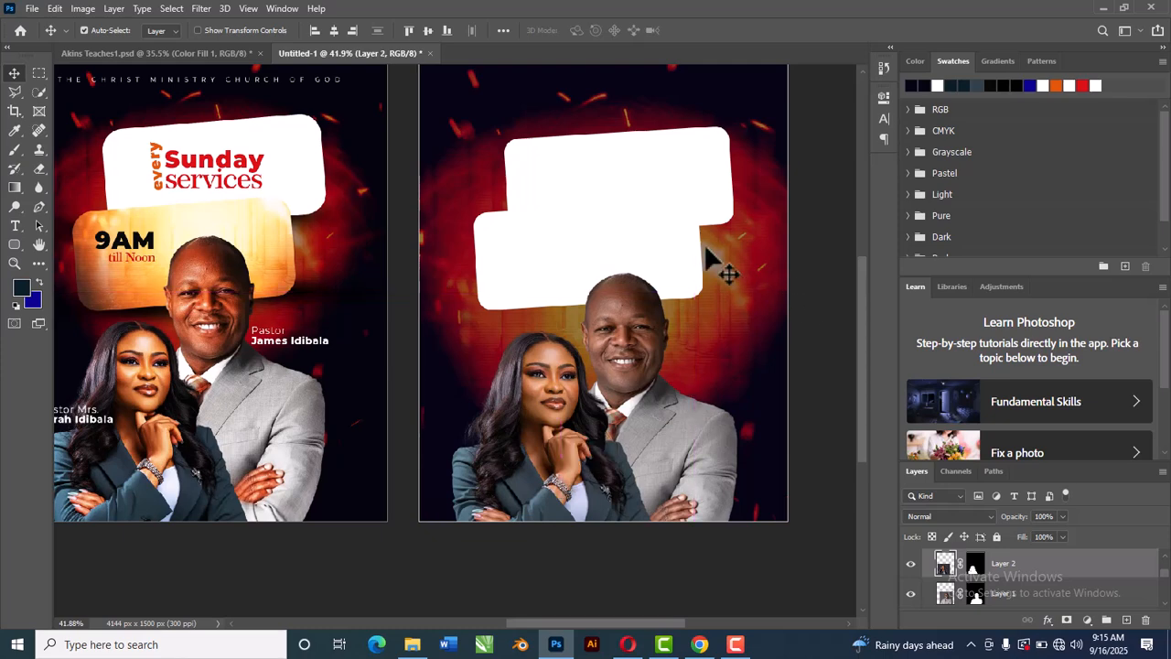
scroll(611, 304, down, 3)
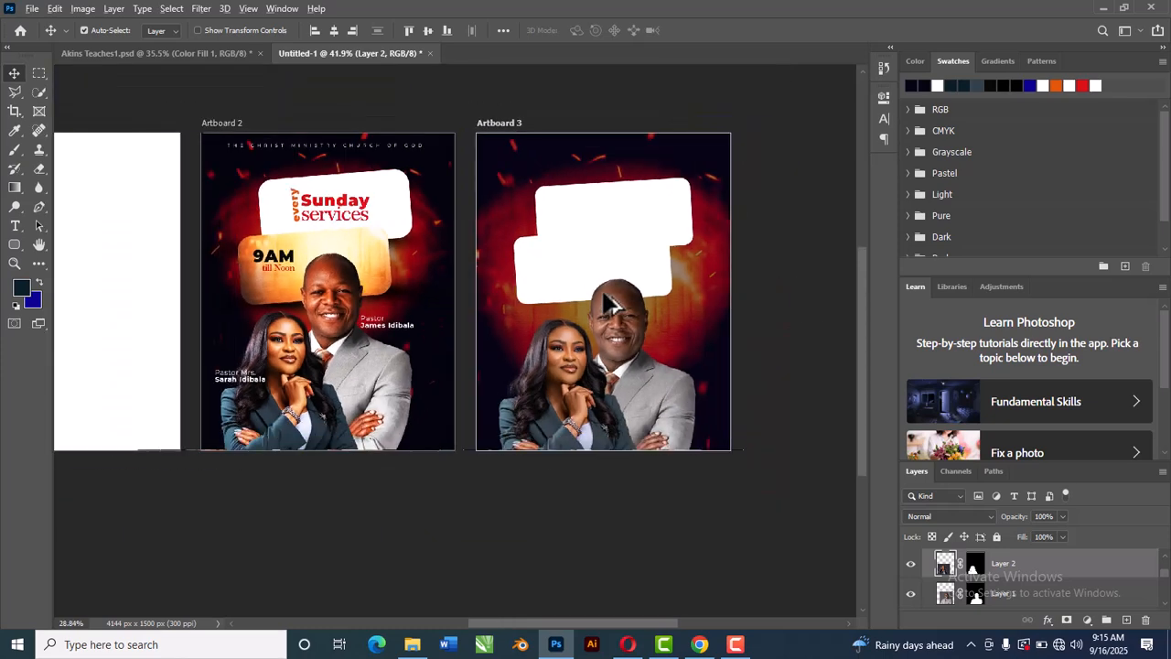
drag(626, 326, 625, 325)
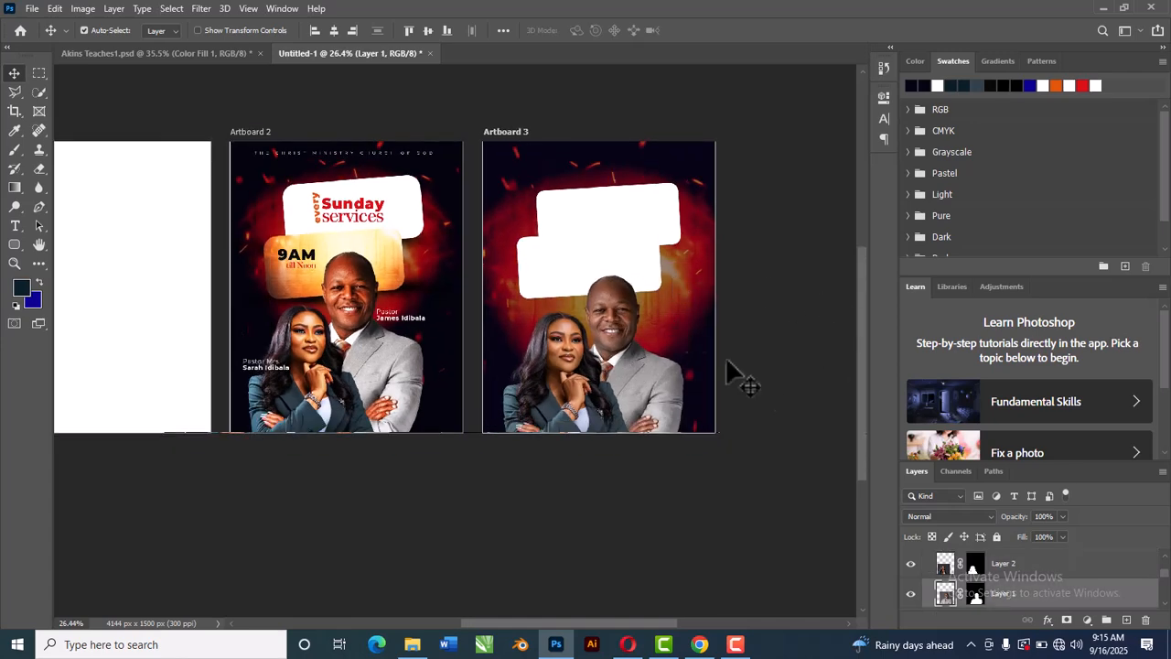
Step: Add a Curves adjustment at the top of Artboard 3 with an S-shaped contrast curve
ctrl+click(1065, 569)
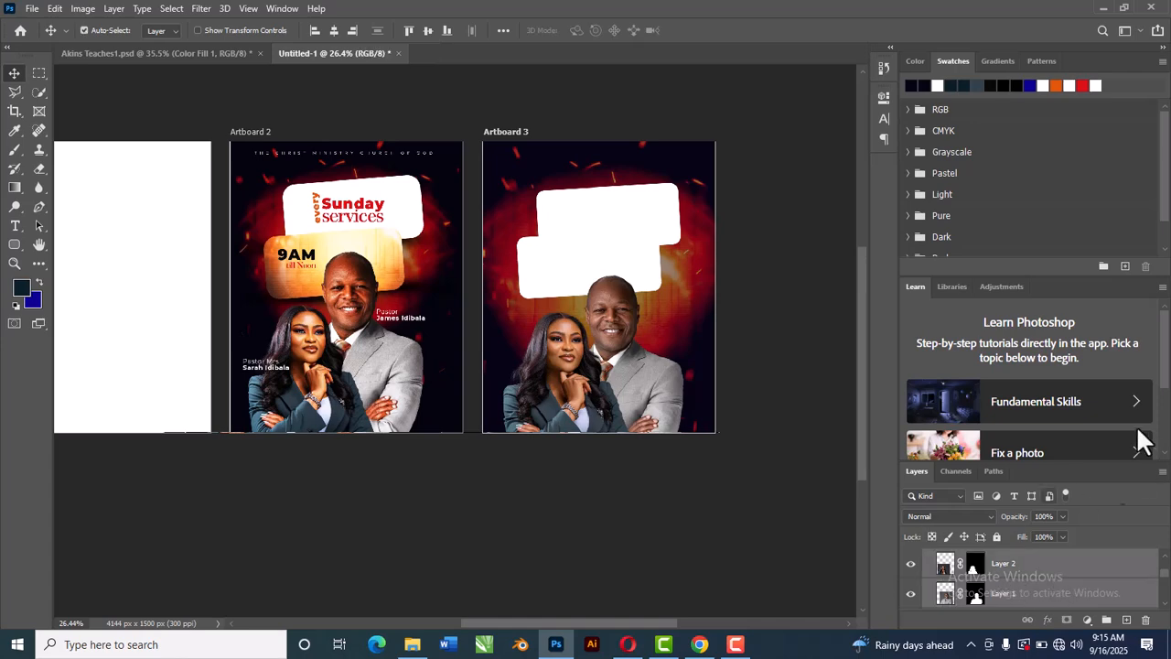
scroll(1031, 567, up, 1)
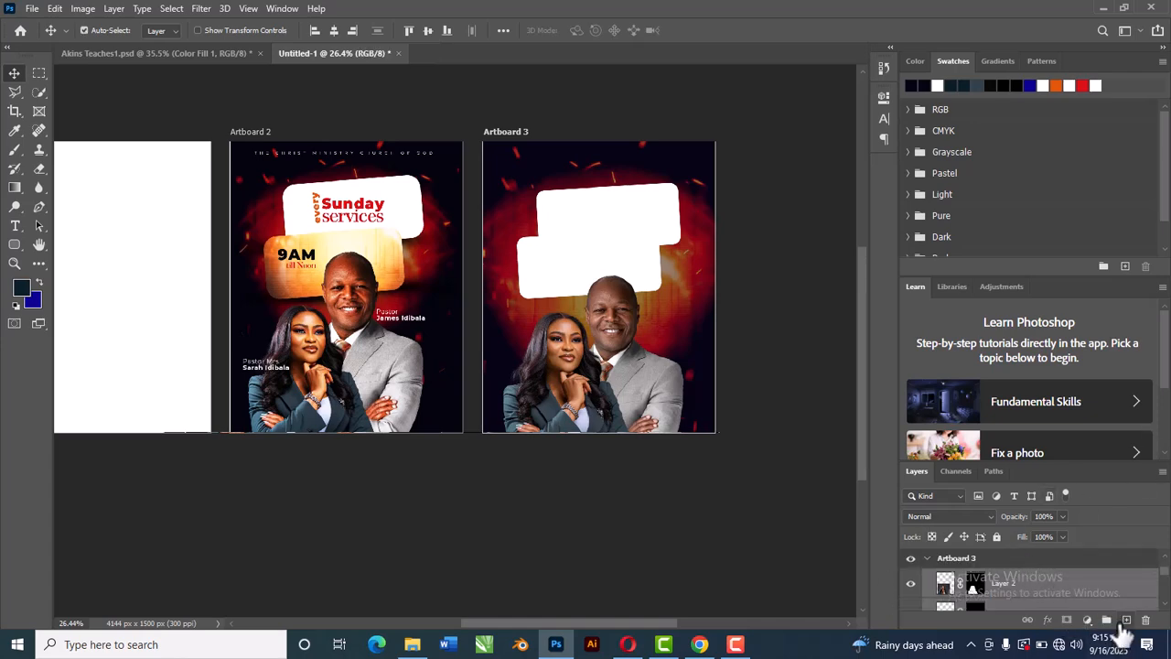
click(1087, 619)
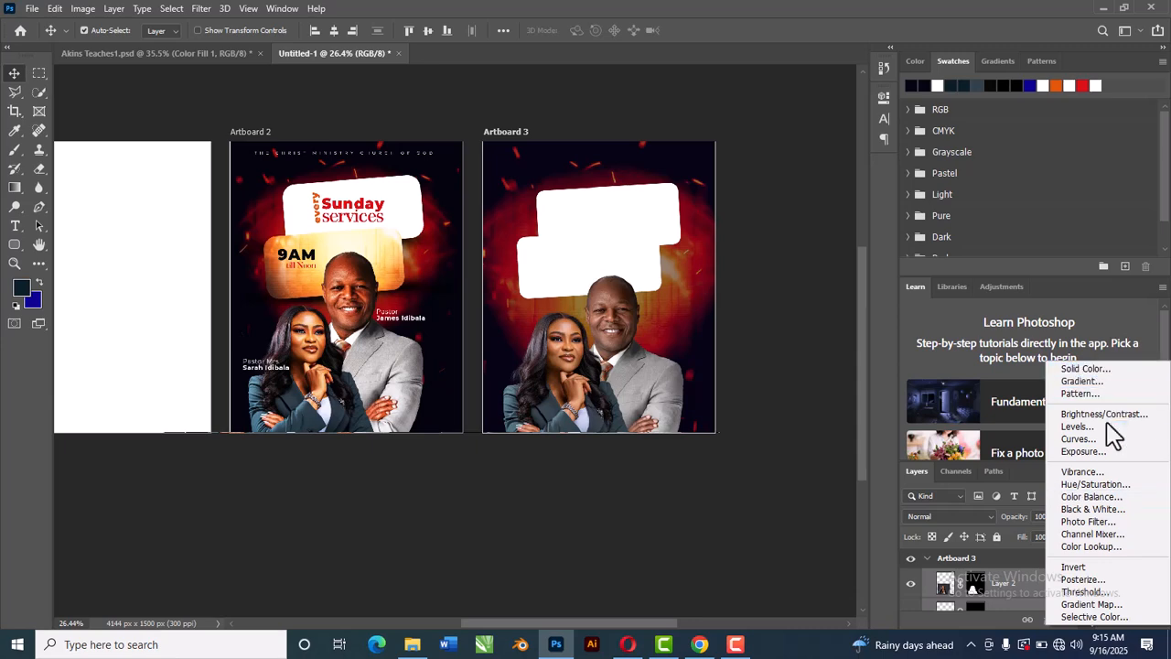
click(1107, 440)
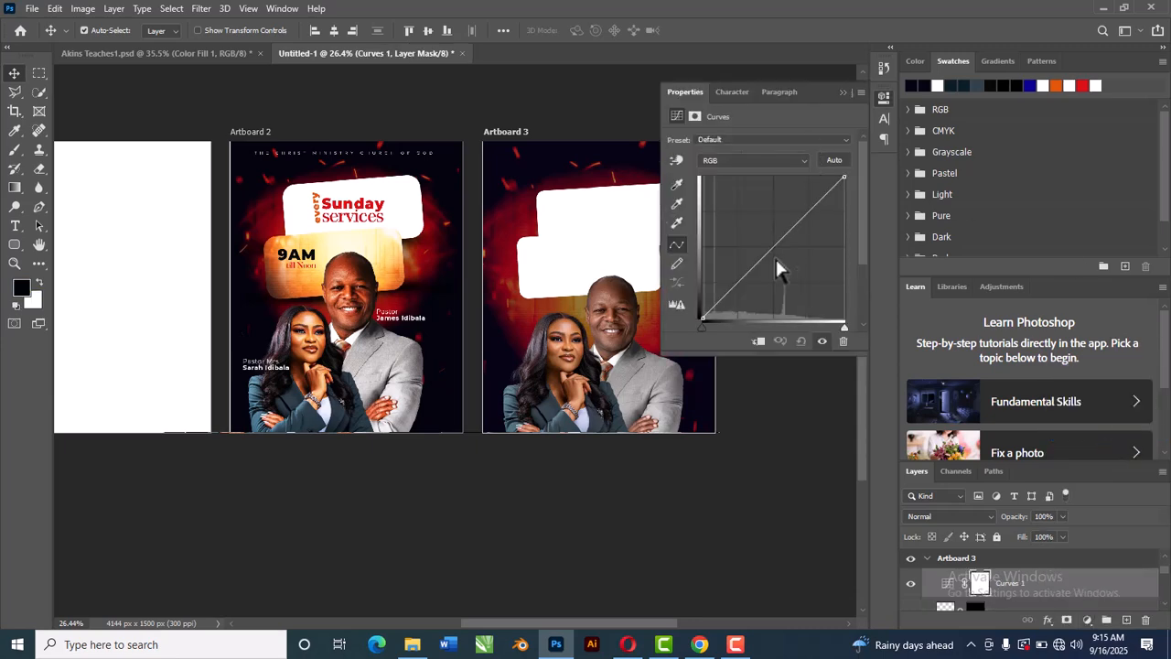
drag(742, 298, 744, 302)
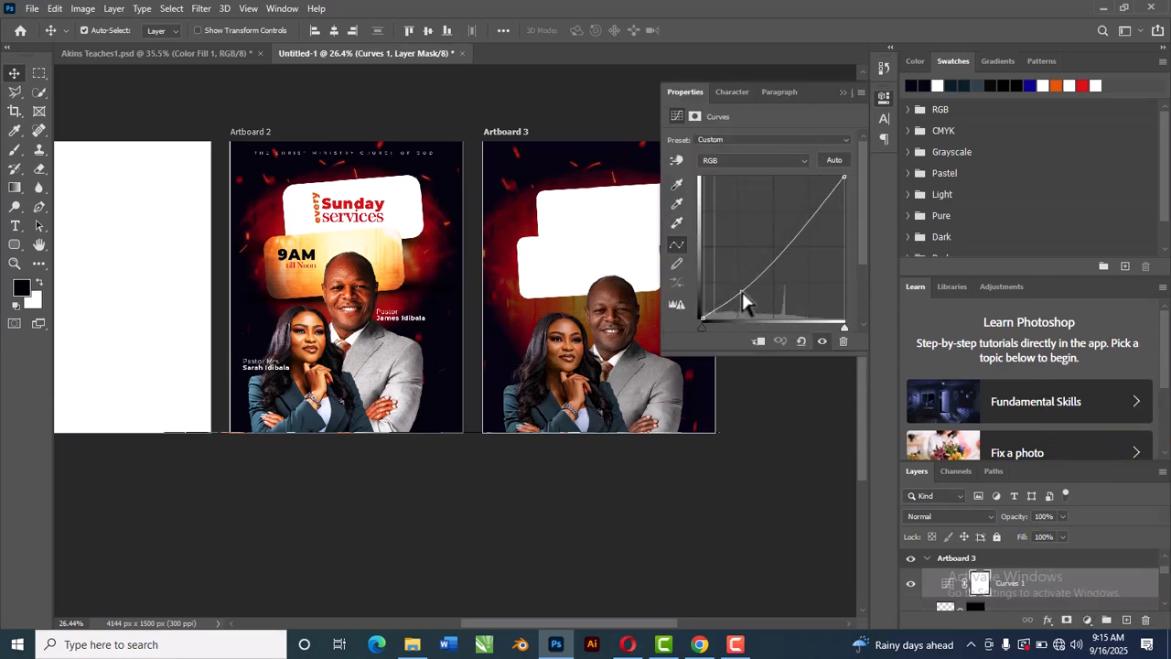
drag(817, 221, 811, 203)
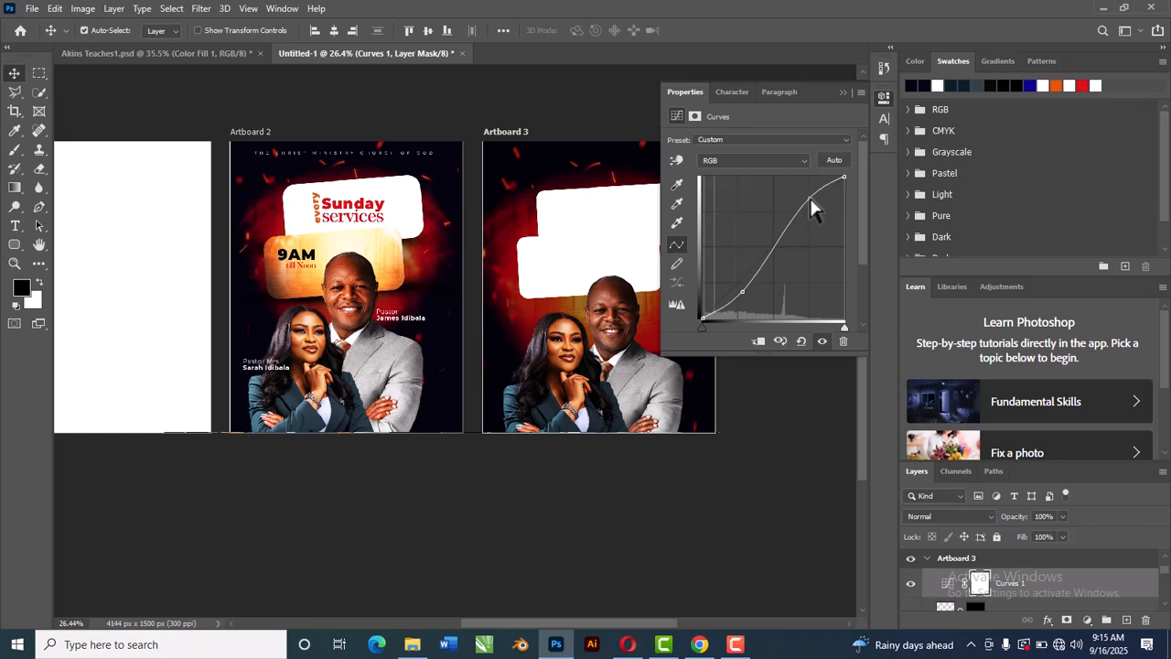
drag(811, 201, 812, 204)
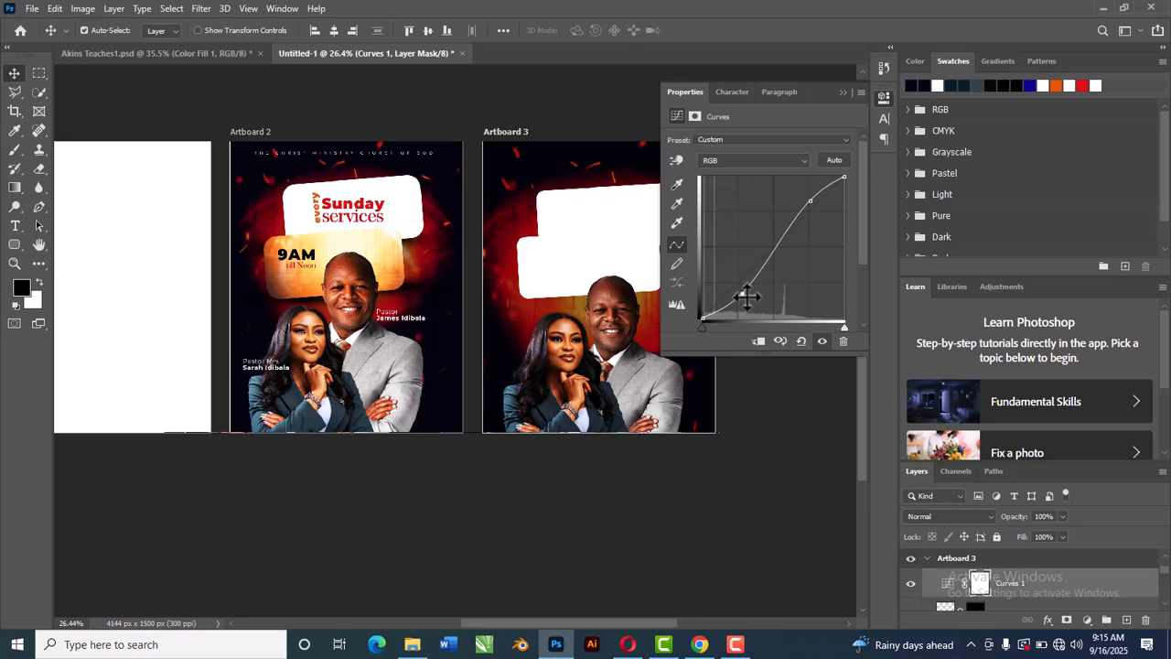
drag(749, 295, 747, 293)
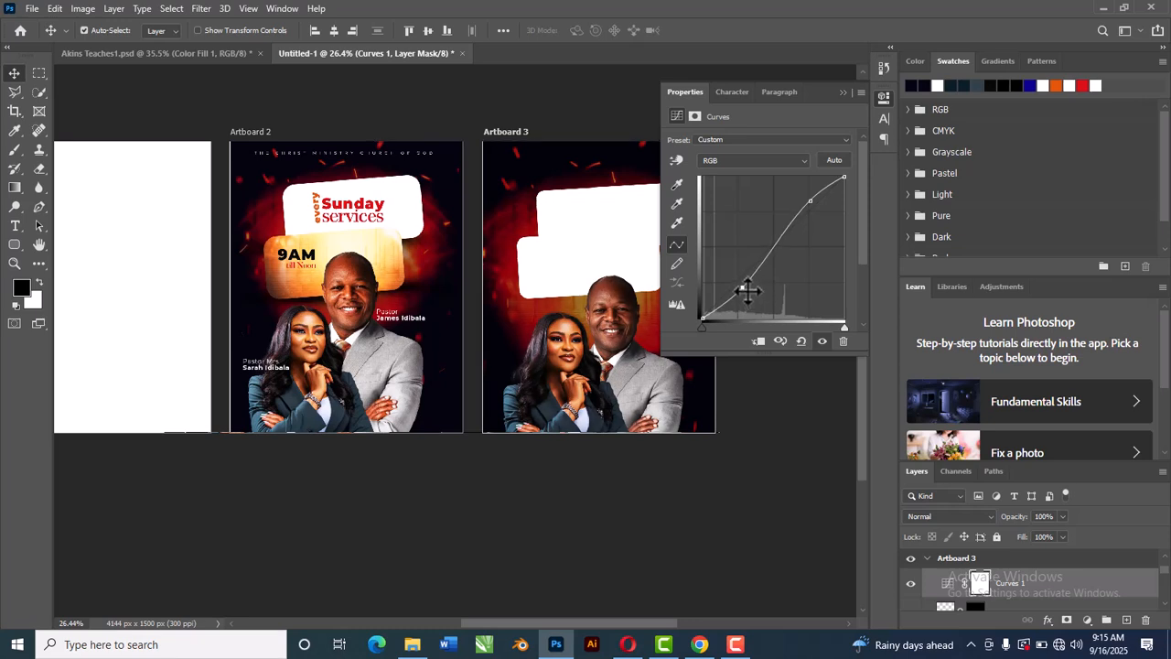
click(843, 92)
Step: Scale the man's cutout up to about 105% with Free Transform and move it slightly higher
scroll(546, 366, up, 3)
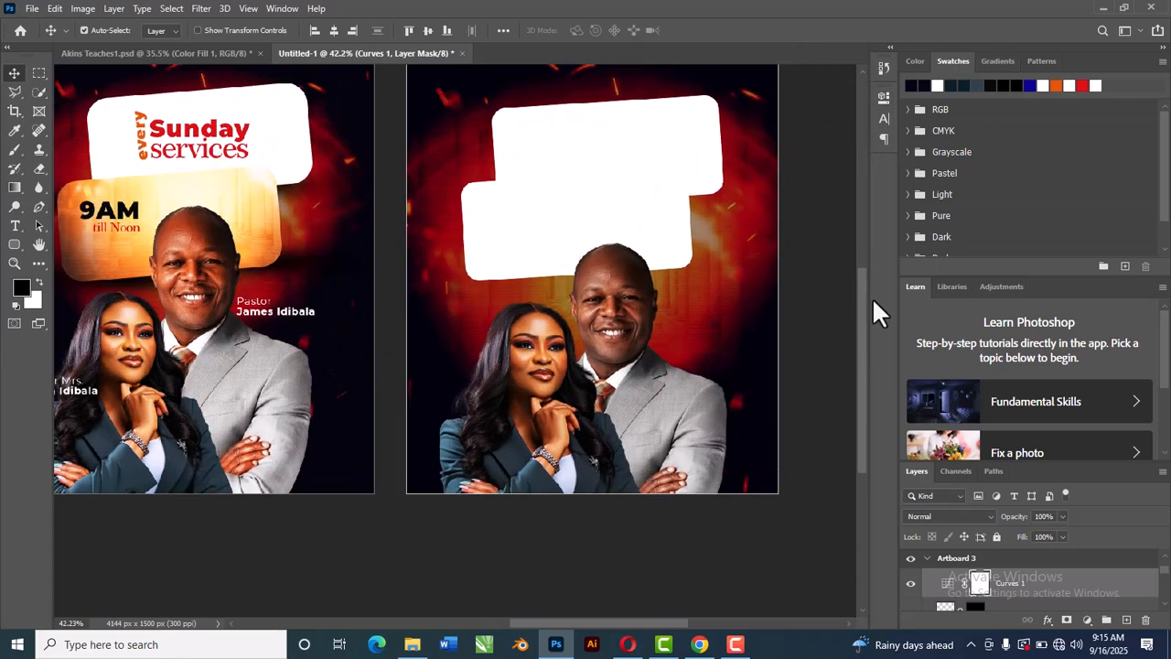
scroll(622, 319, down, 2)
scroll(609, 314, down, 1)
click(629, 329)
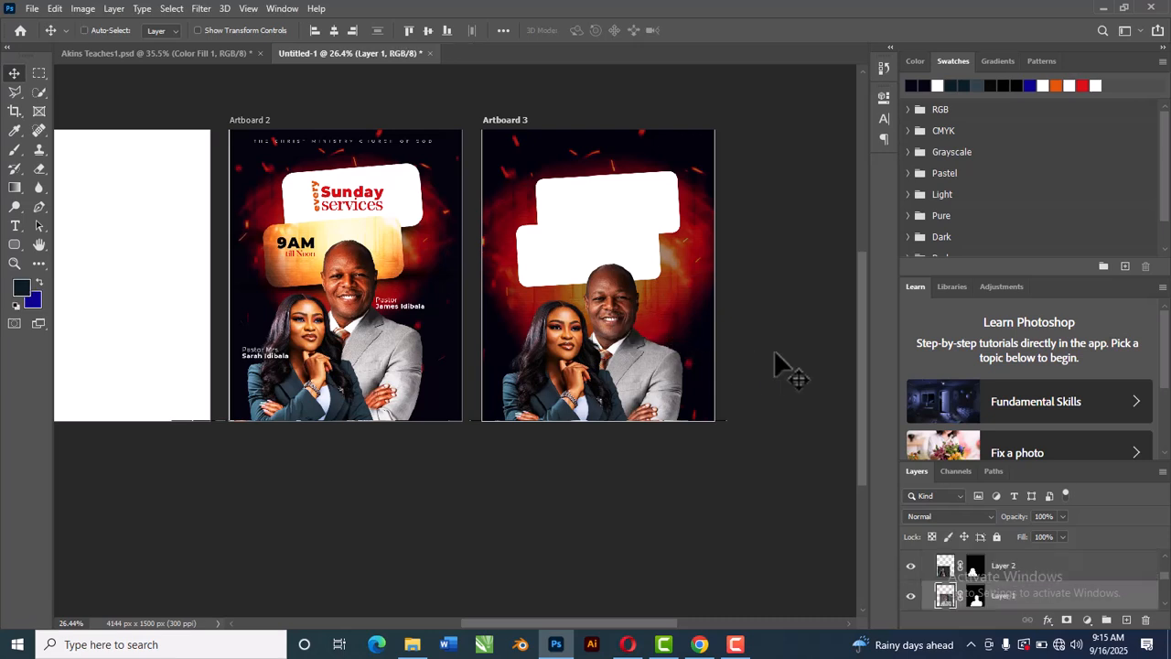
key(ctrl+t)
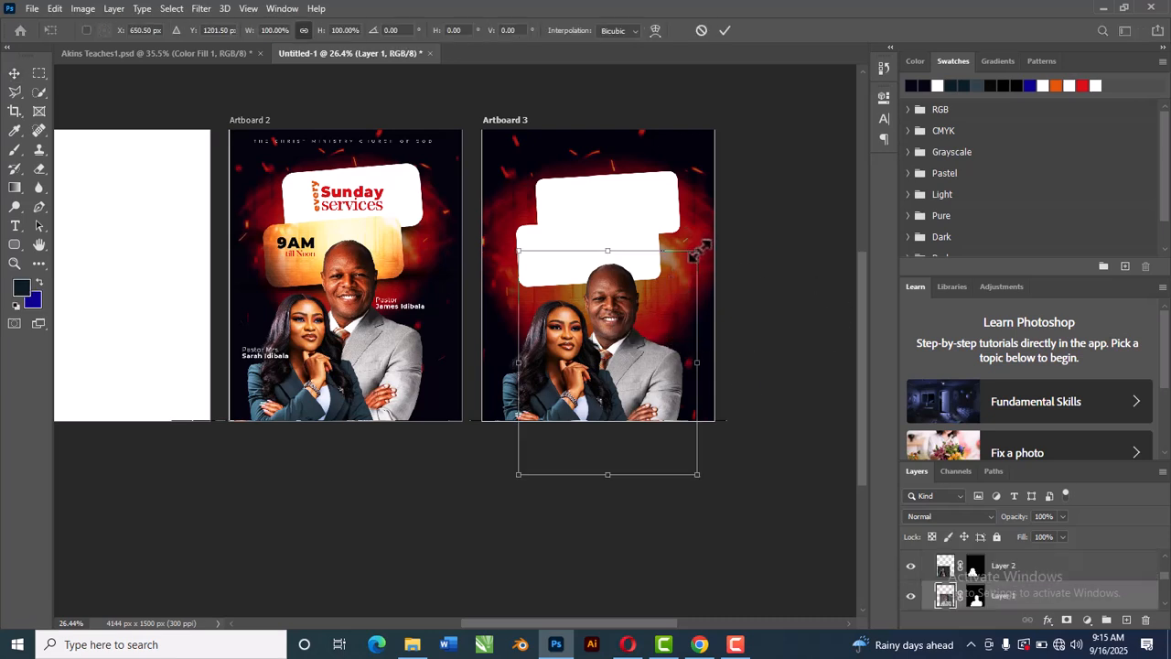
drag(701, 249, 703, 244)
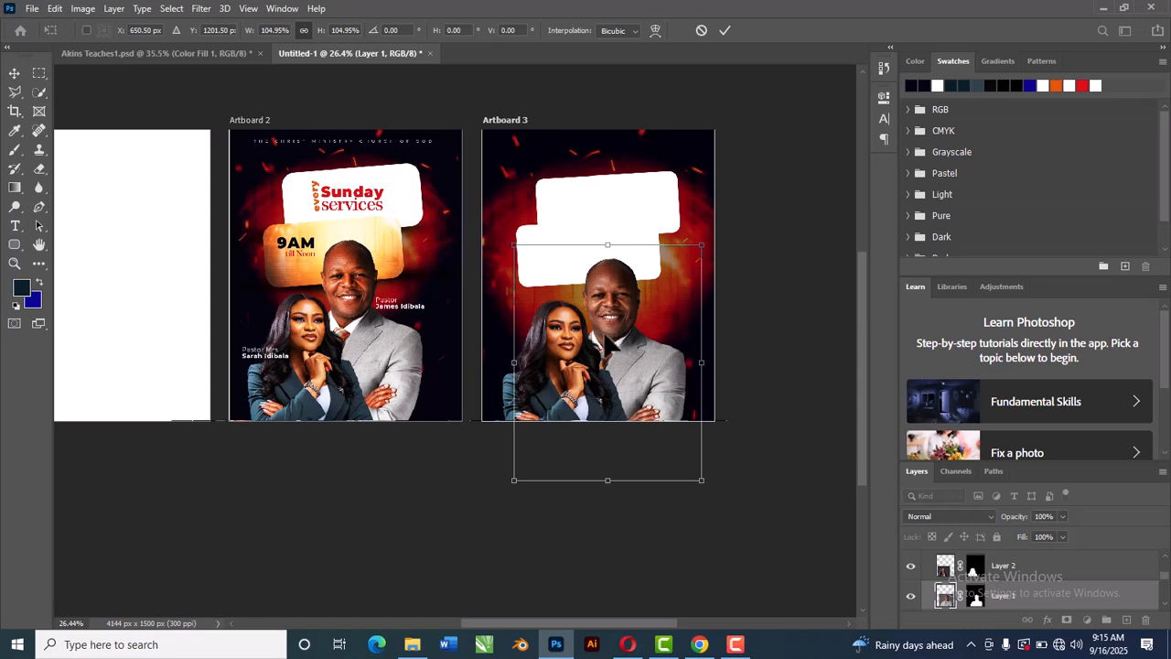
drag(607, 336, 607, 327)
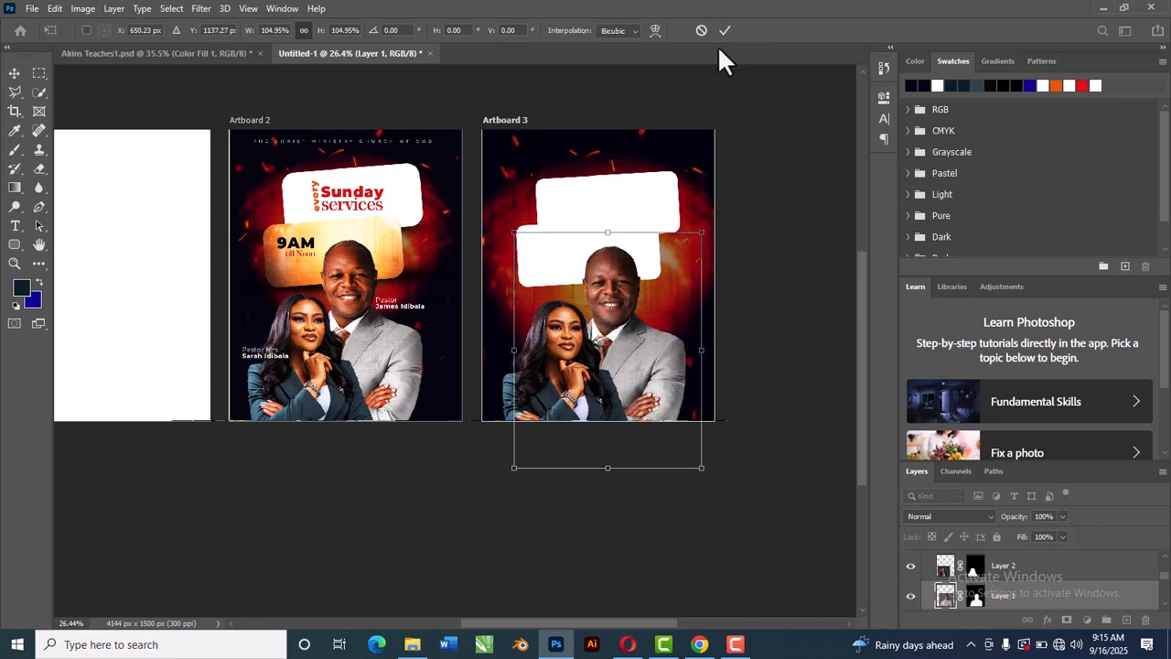
click(723, 30)
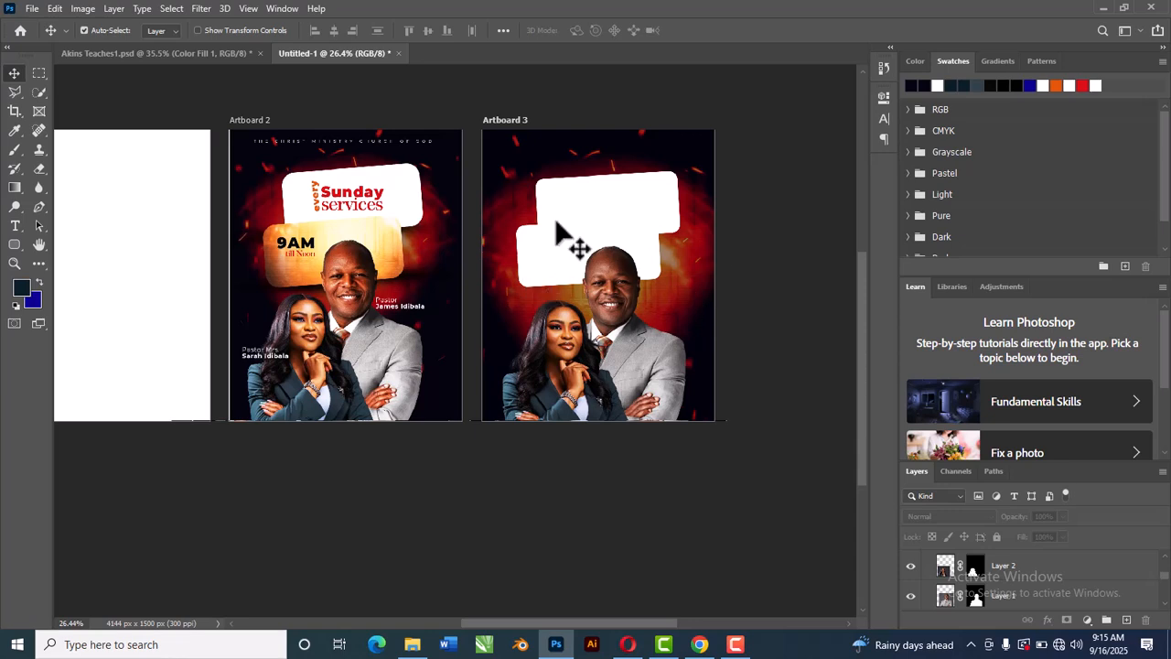
Step: Duplicate the glow image layer, set the copy's blend mode to Normal, and move it above the man's layer
click(556, 262)
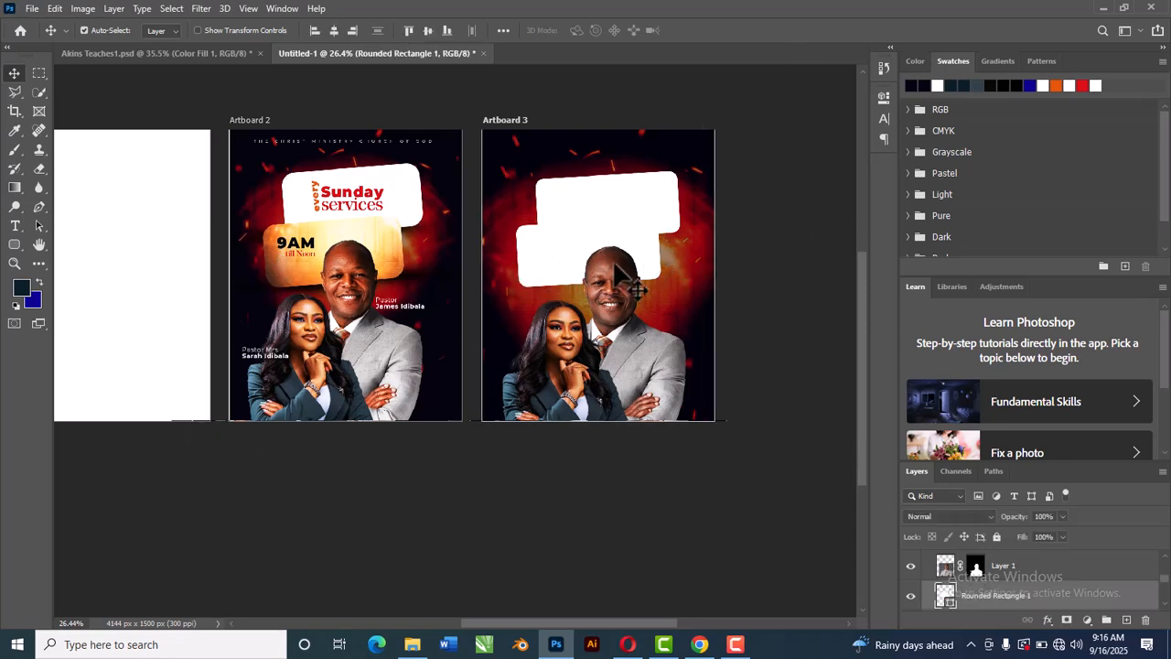
click(693, 304)
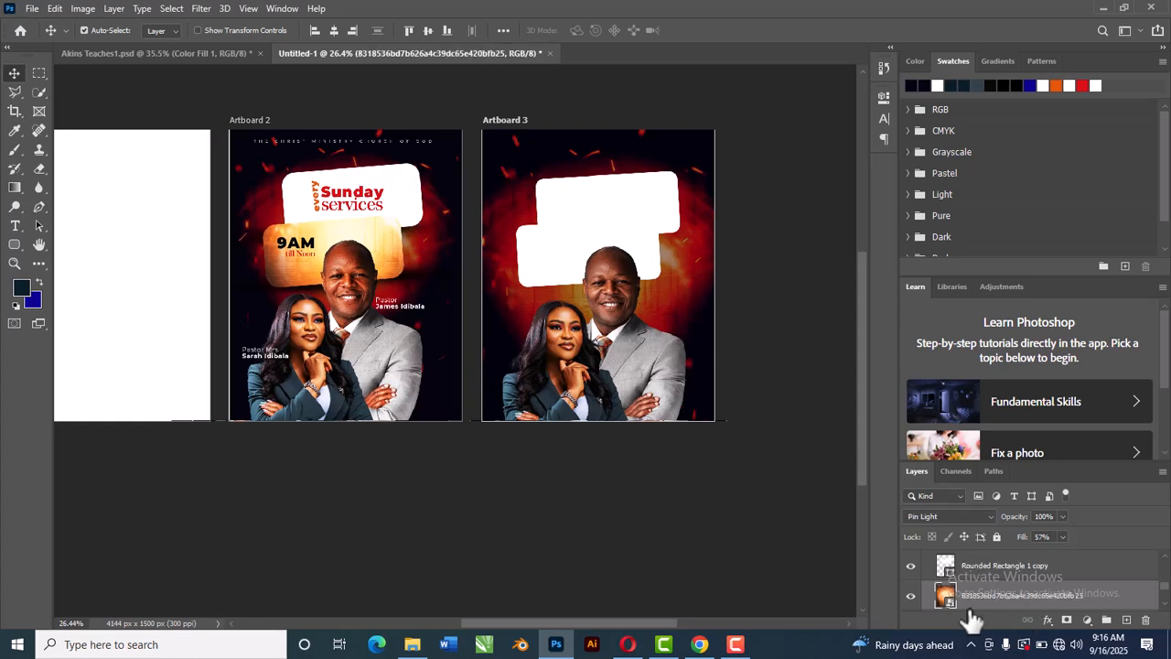
key(ctrl+j)
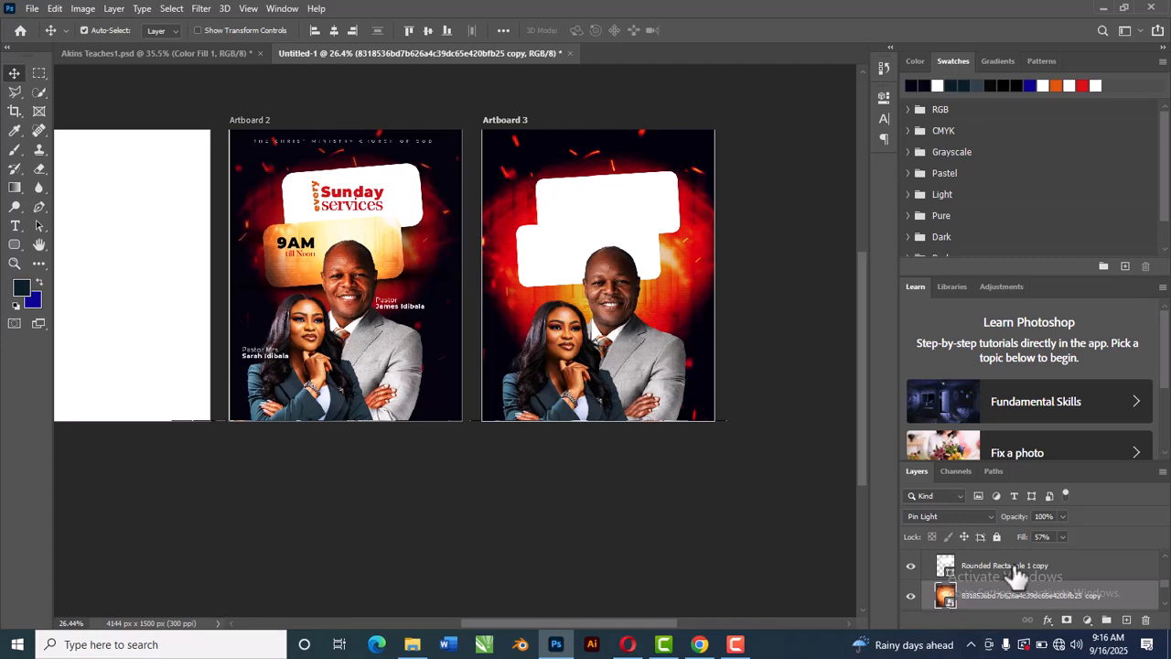
click(948, 516)
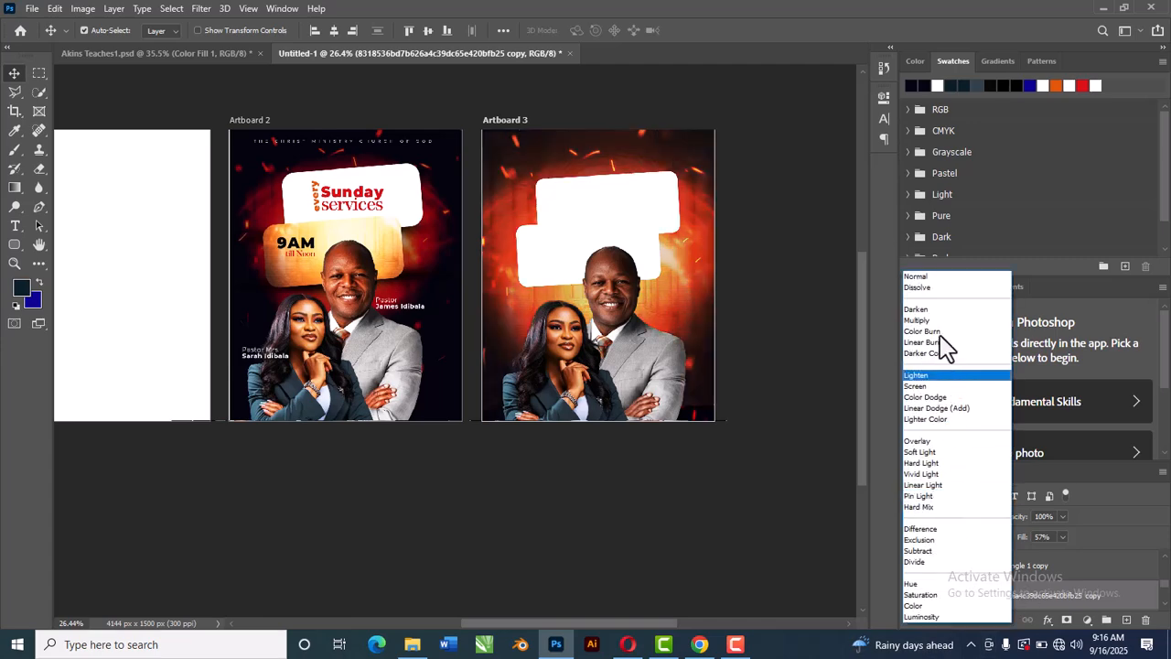
click(930, 275)
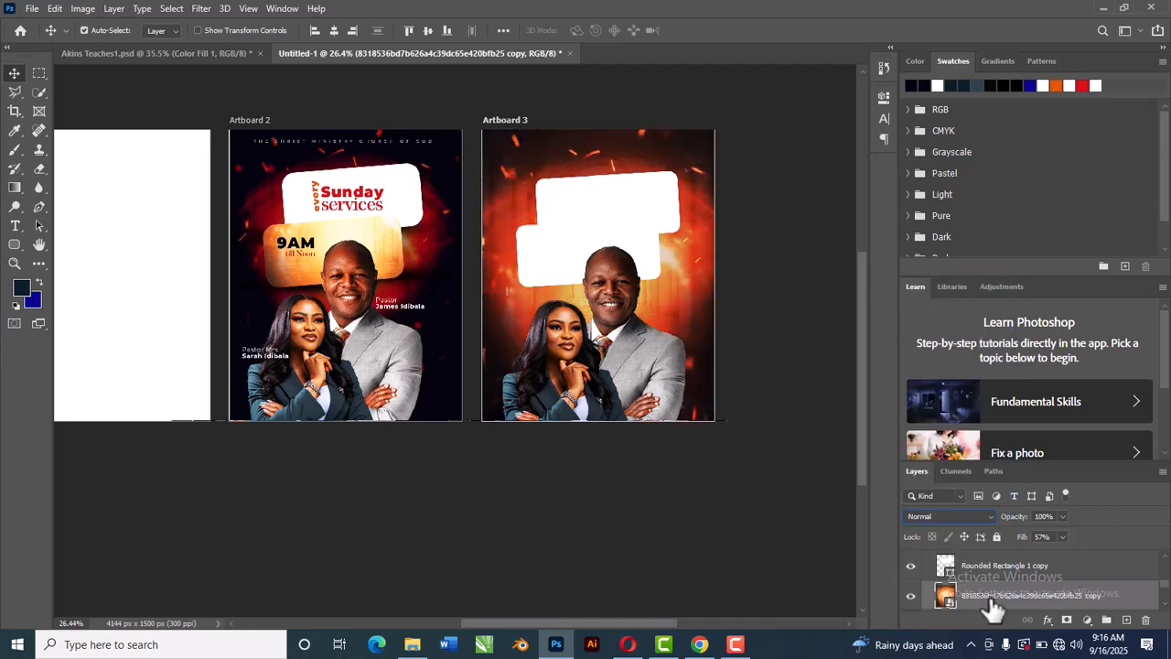
drag(1040, 595, 1033, 554)
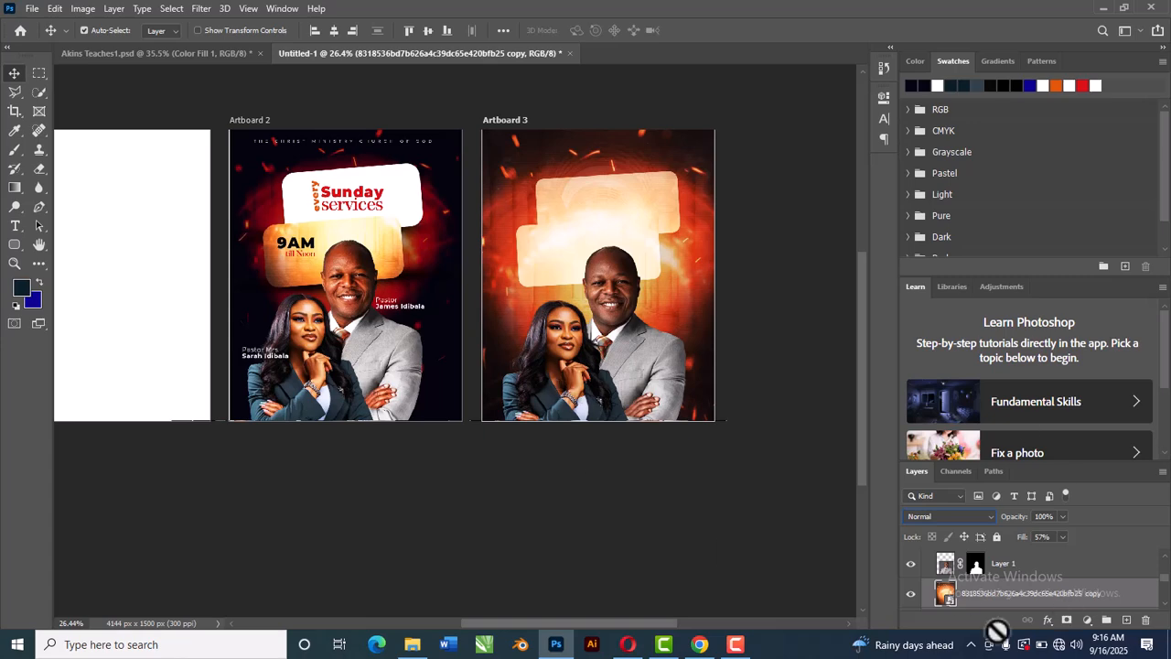
scroll(973, 606, down, 1)
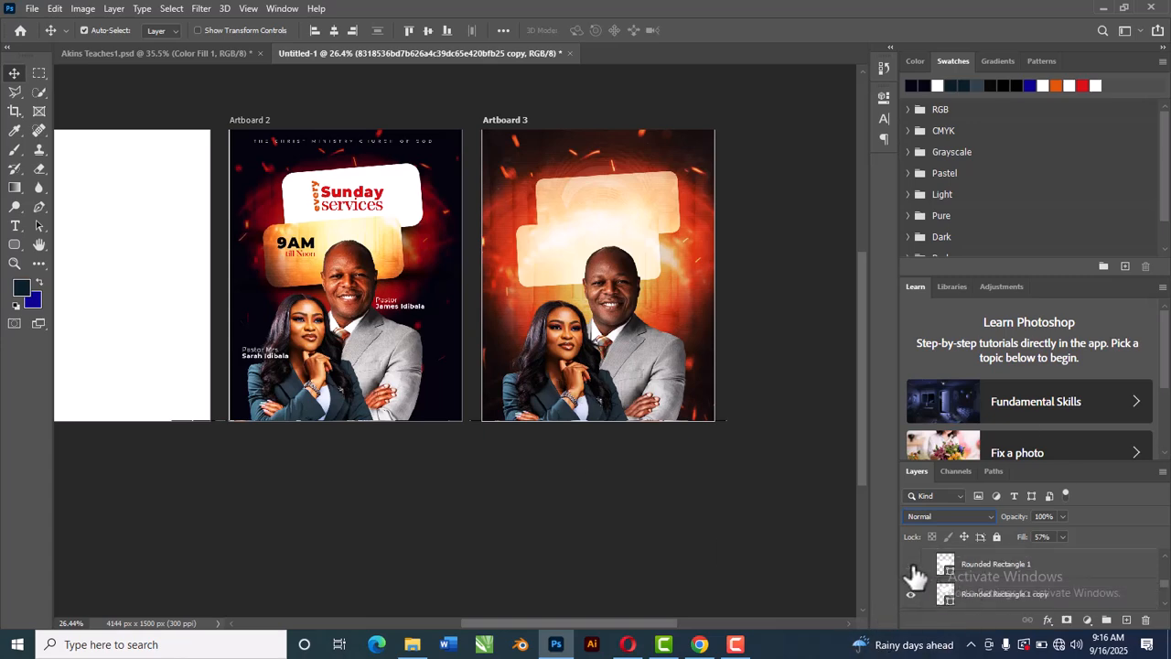
click(910, 565)
click(911, 566)
scroll(1011, 597, up, 1)
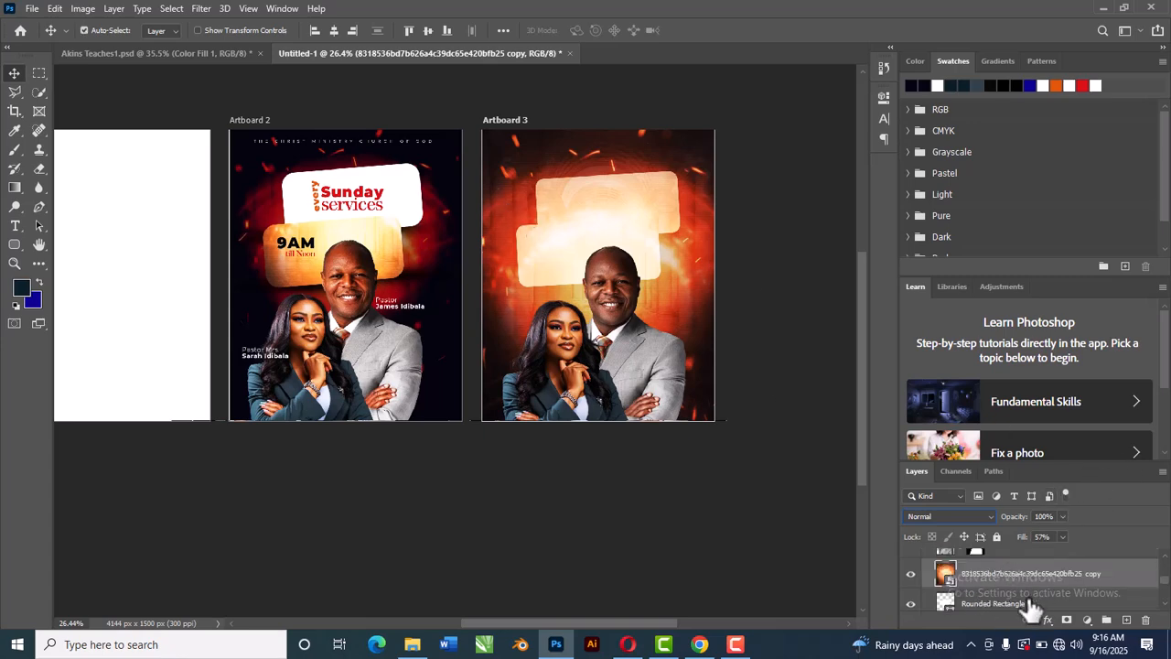
Step: Scale the duplicated glow image down to about 18.7% and position it over the rounded rectangles
click(824, 555)
click(1018, 579)
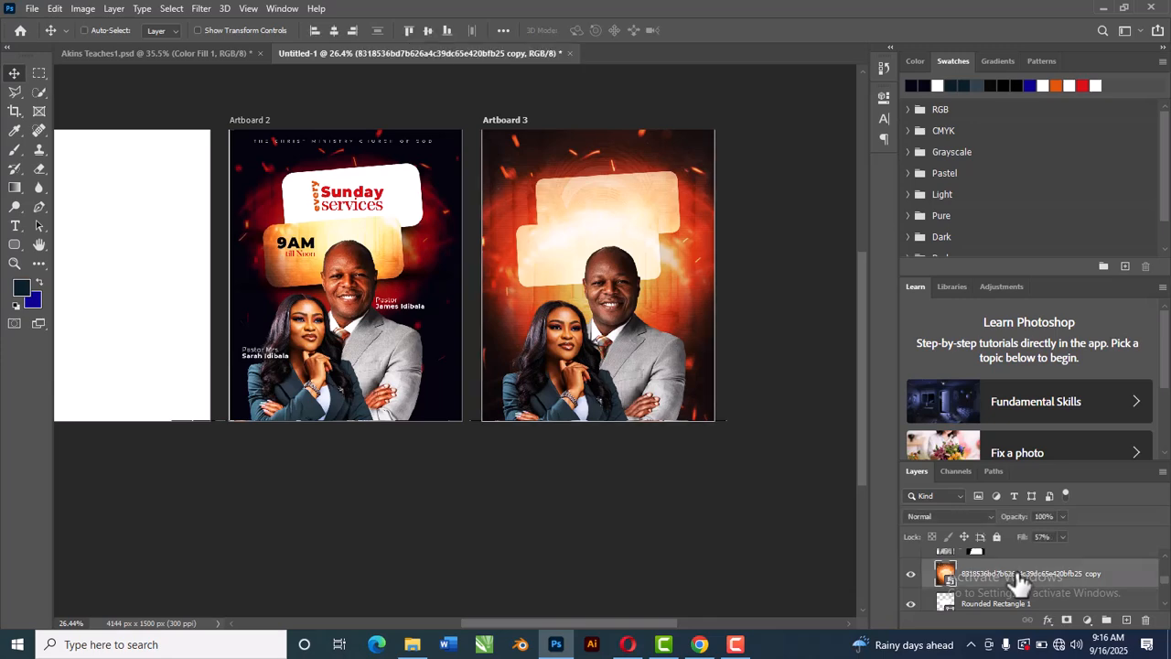
key(ctrl+t)
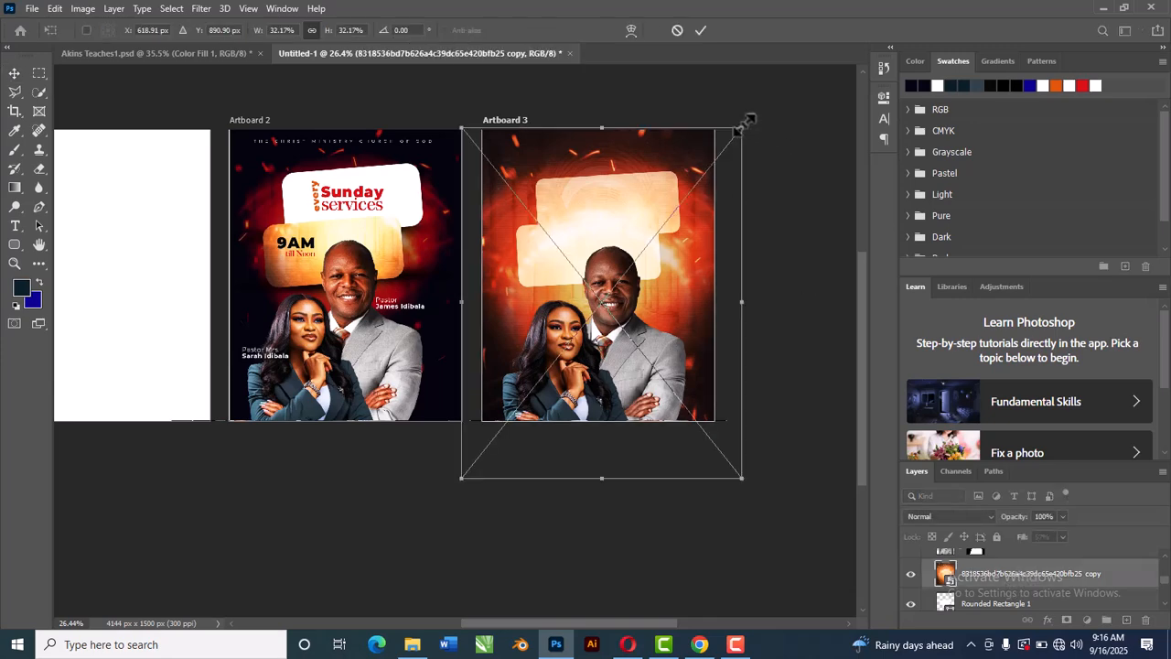
drag(730, 146, 626, 274)
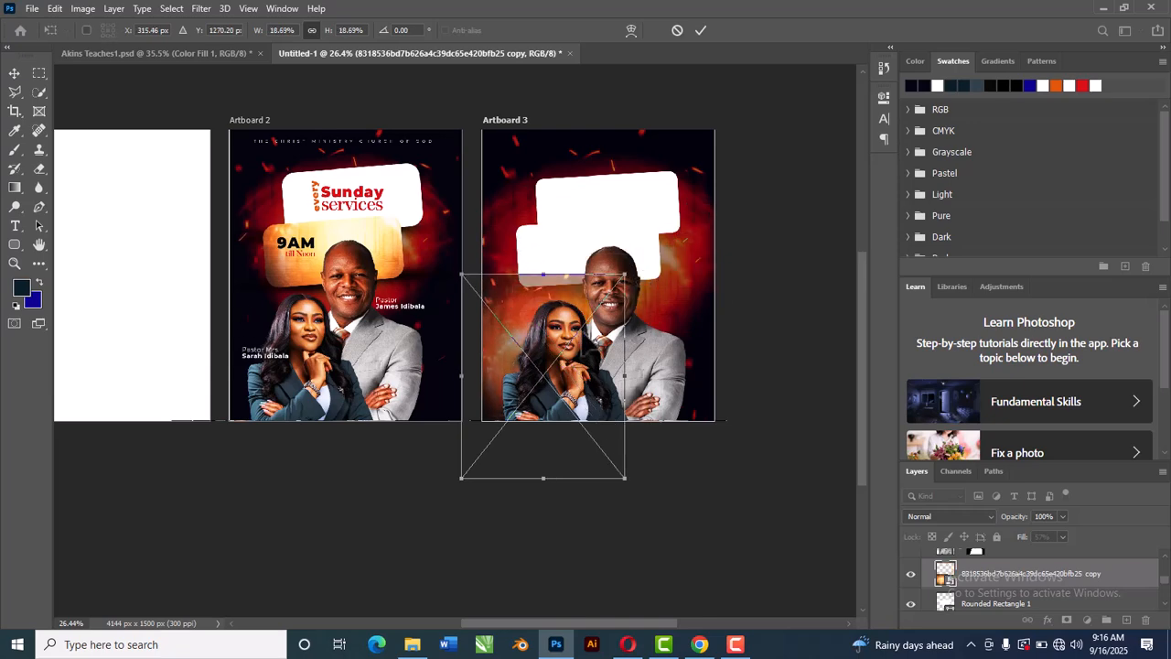
drag(535, 366, 571, 277)
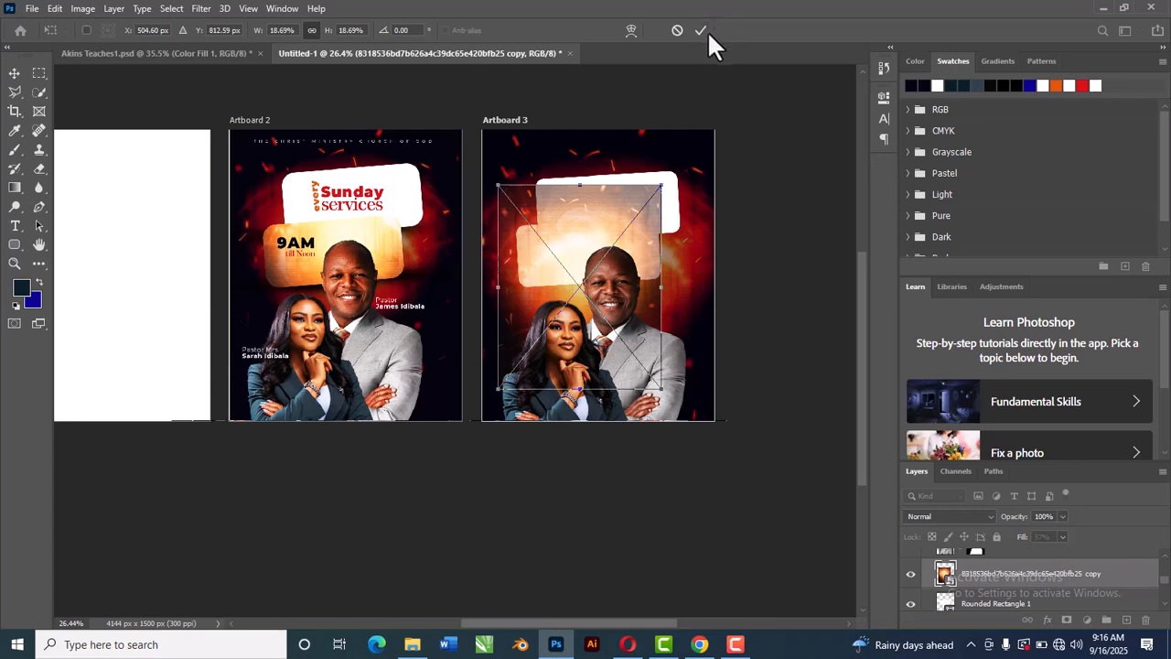
key(Return)
Step: Set the glow copy's fill to 100% and clip it to the rounded rectangle layer as a clipping mask
click(1062, 537)
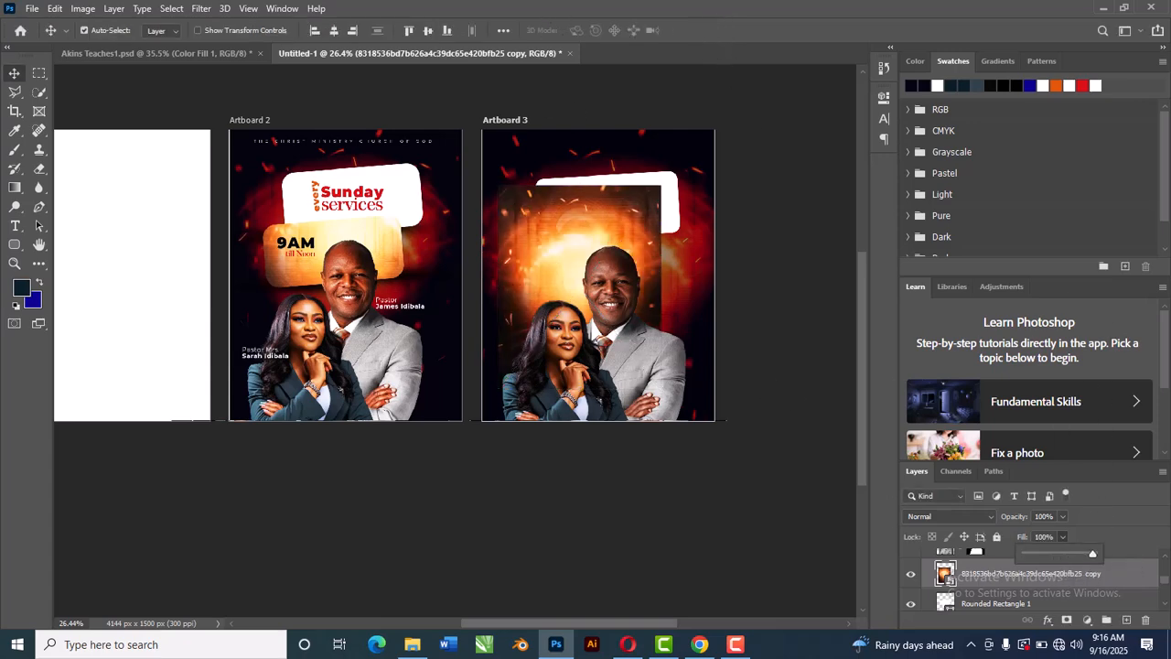
click(983, 591)
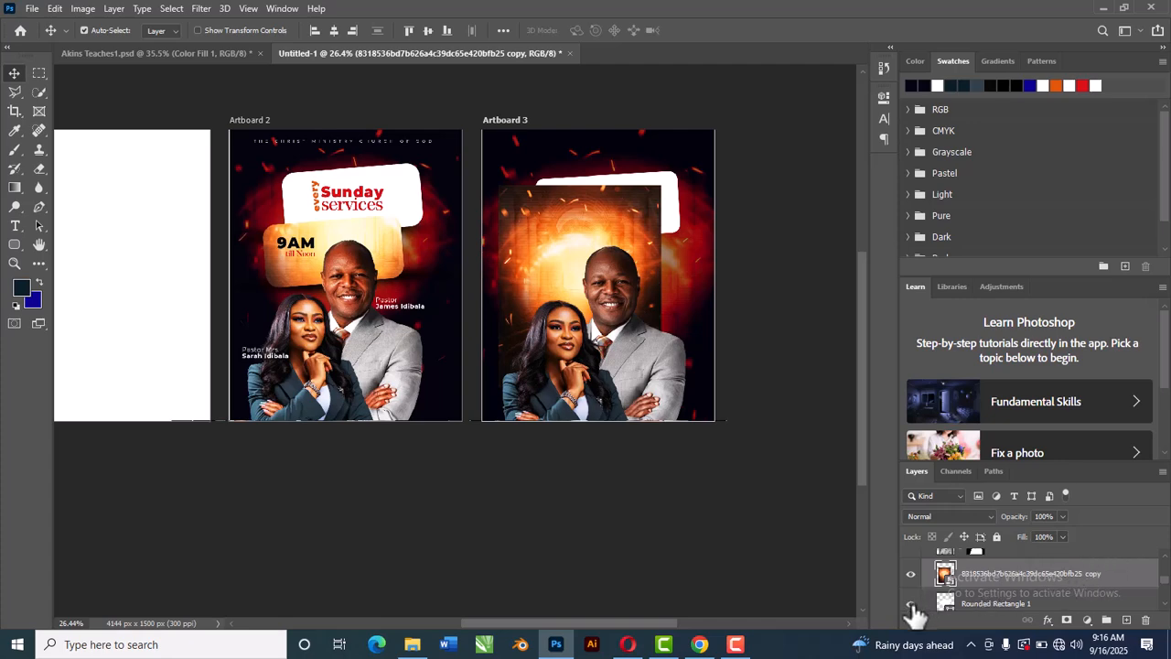
right_click(1069, 573)
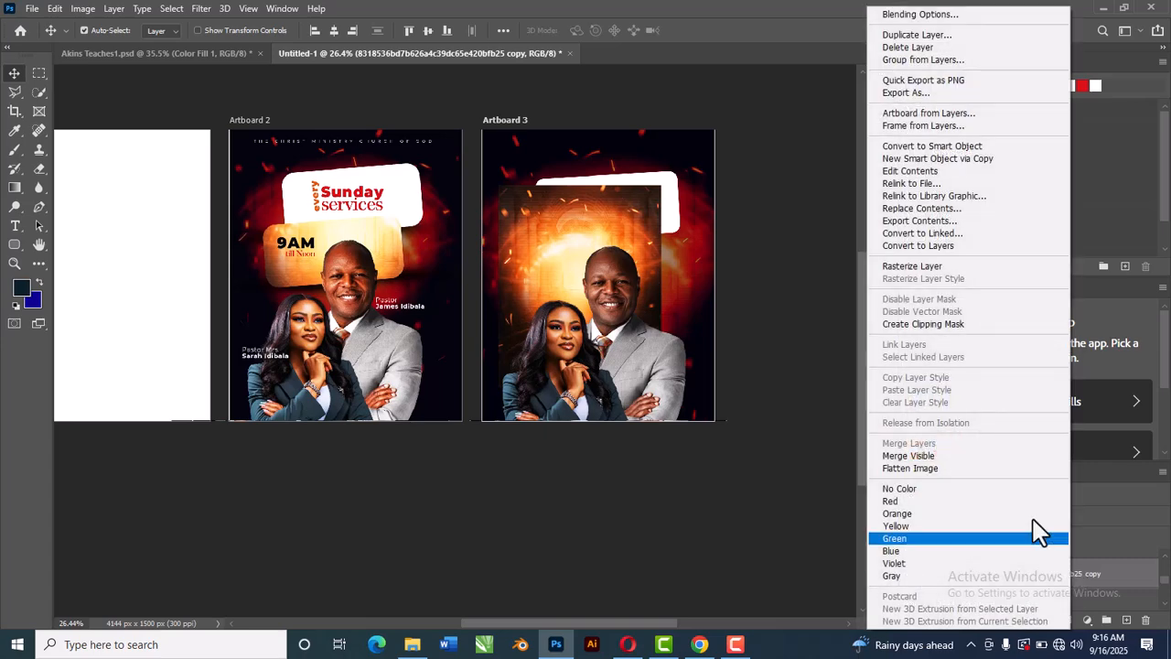
click(986, 324)
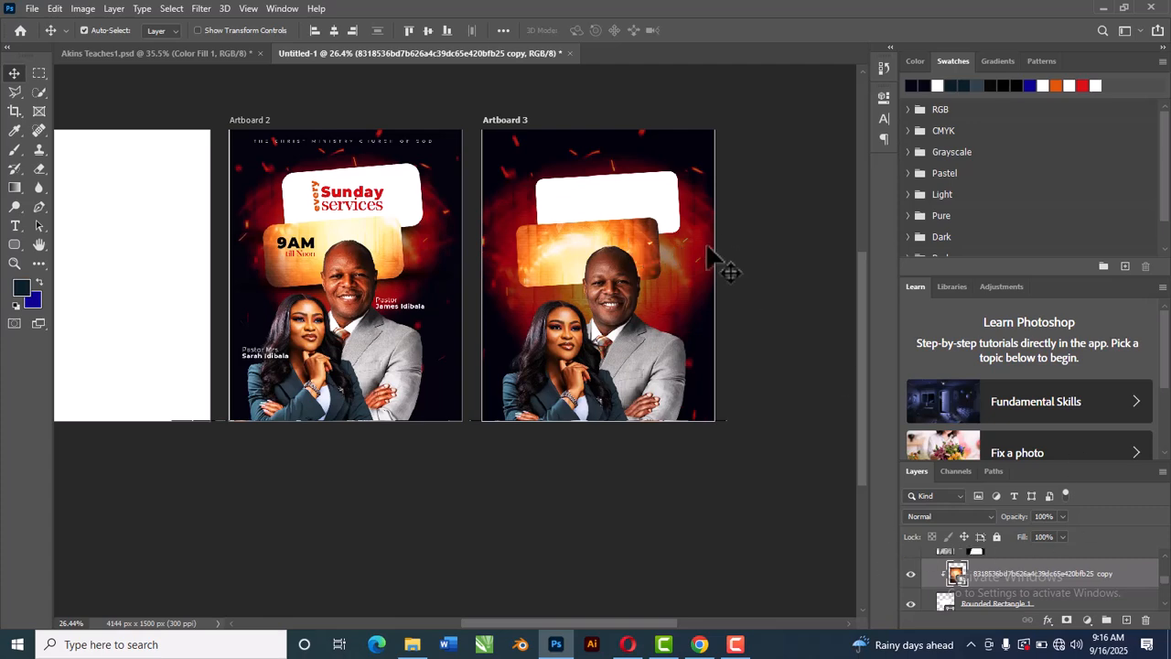
Step: Move the clipped glow image slightly up and left within the rounded rectangle
drag(673, 259, 659, 240)
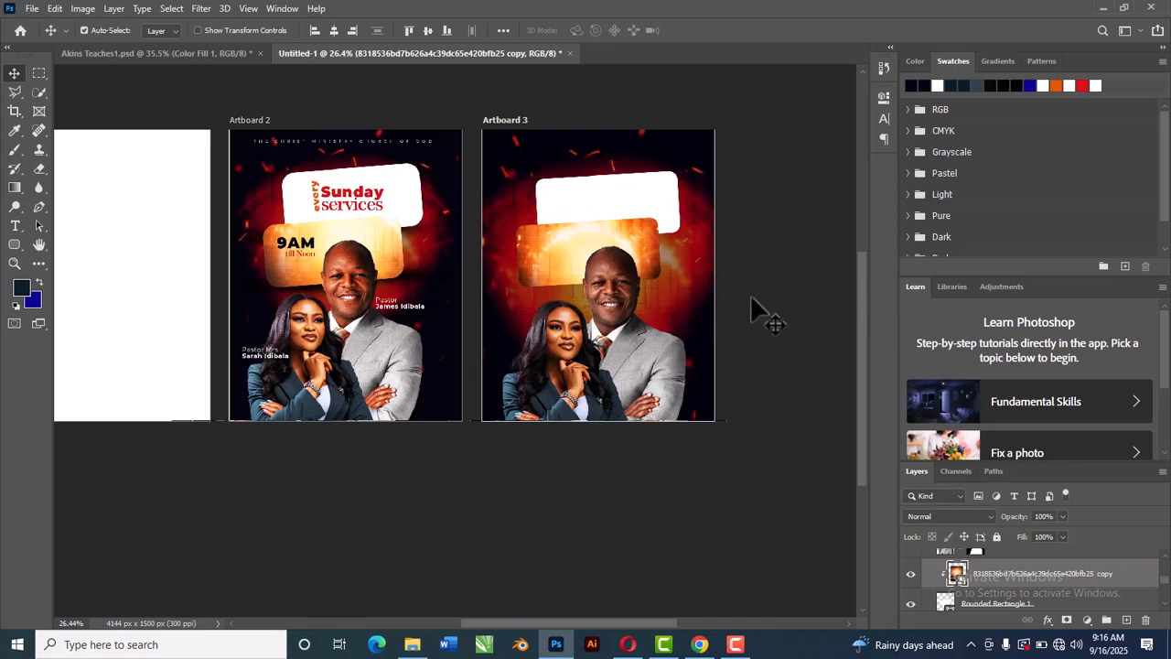
click(759, 314)
scroll(576, 253, up, 1)
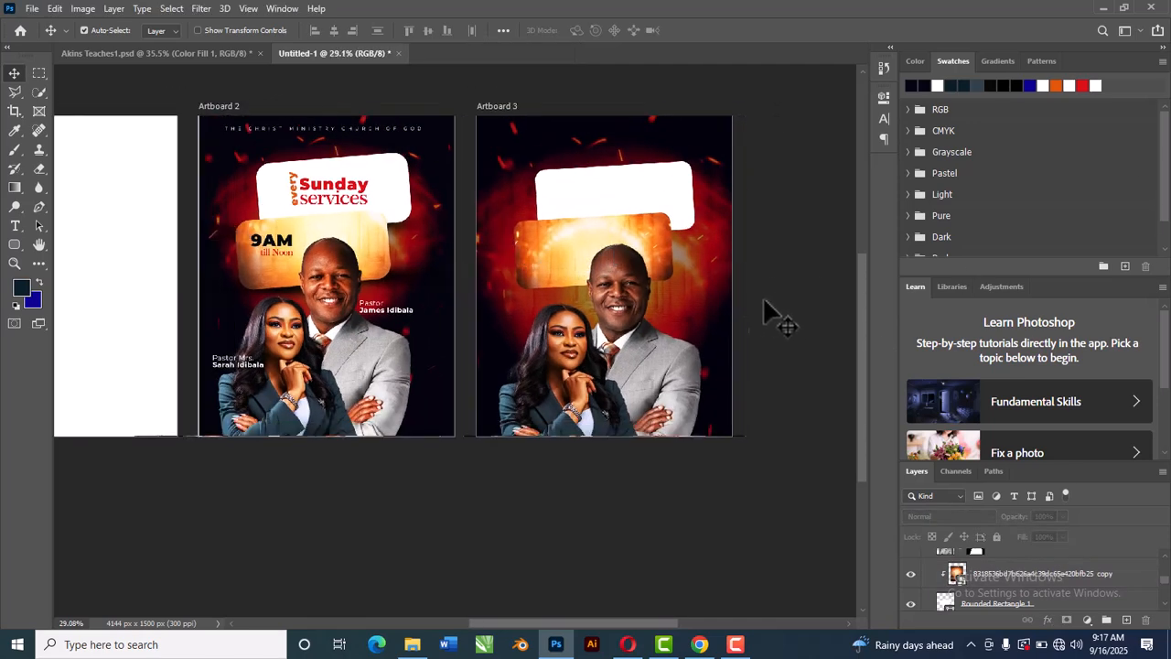
drag(1058, 593, 494, 293)
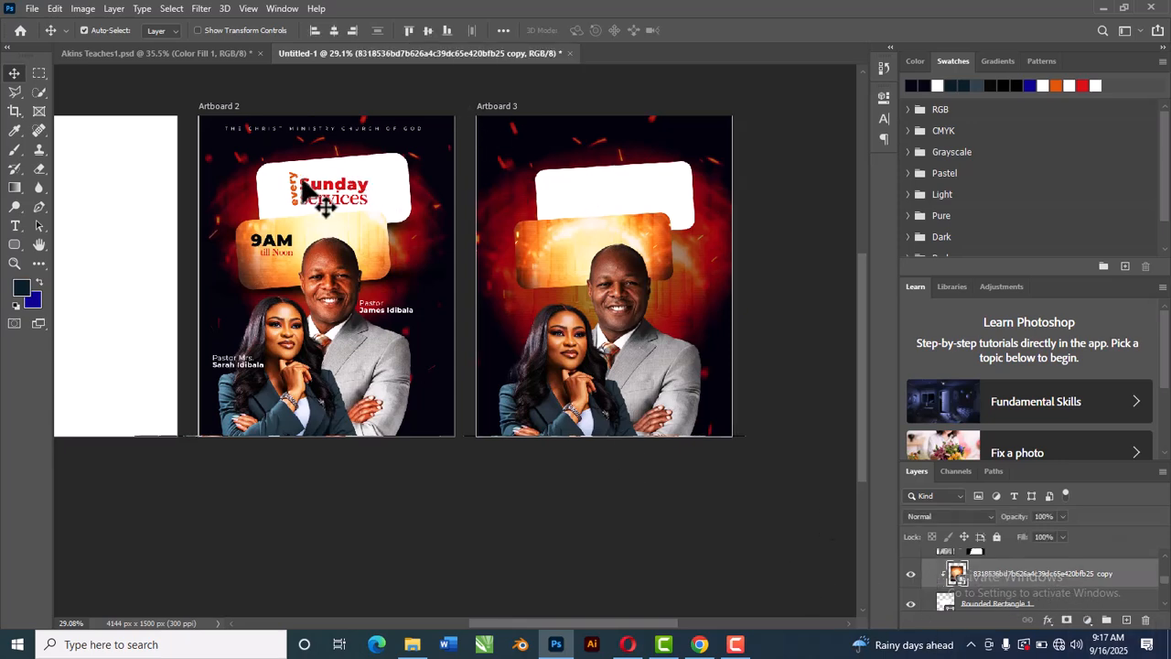
Step: Copy the 'every Sunday services' text layers from the reference flyer onto Artboard 3 and nudge them into the top white rectangle
click(212, 56)
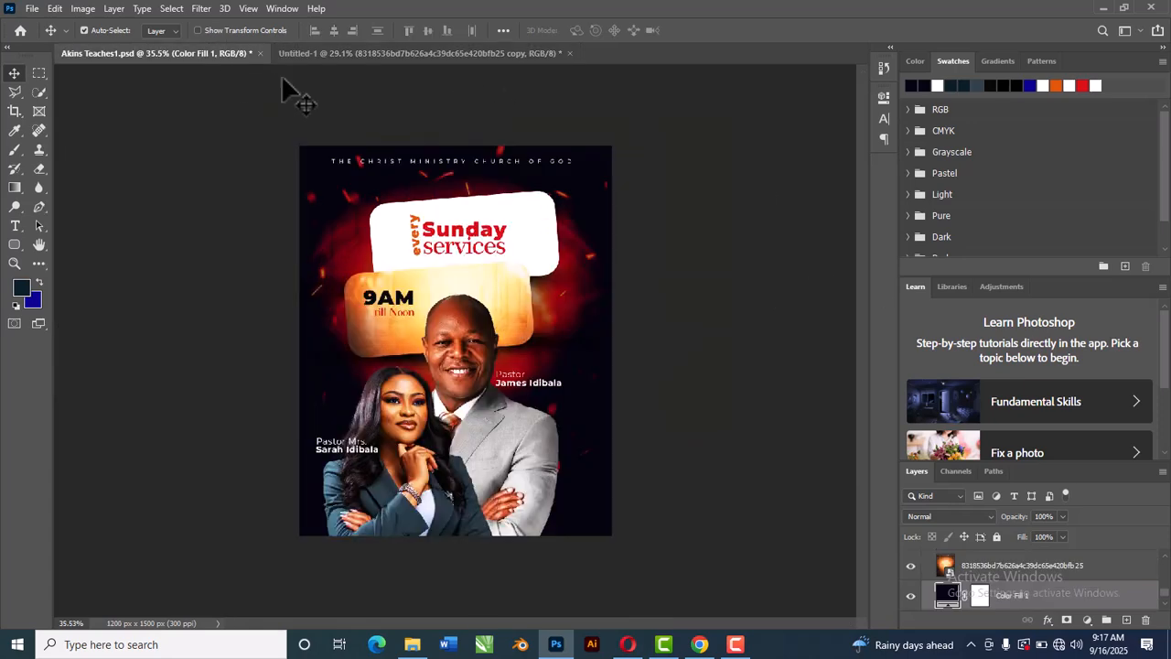
click(417, 254)
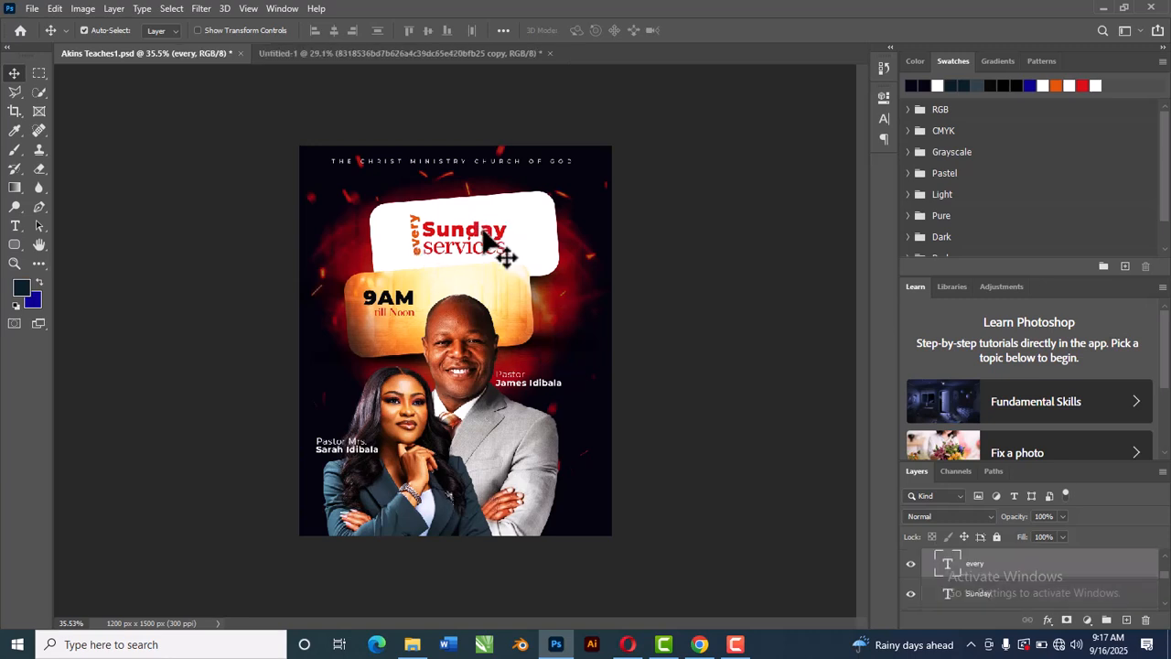
shift+click(491, 236)
shift+click(502, 248)
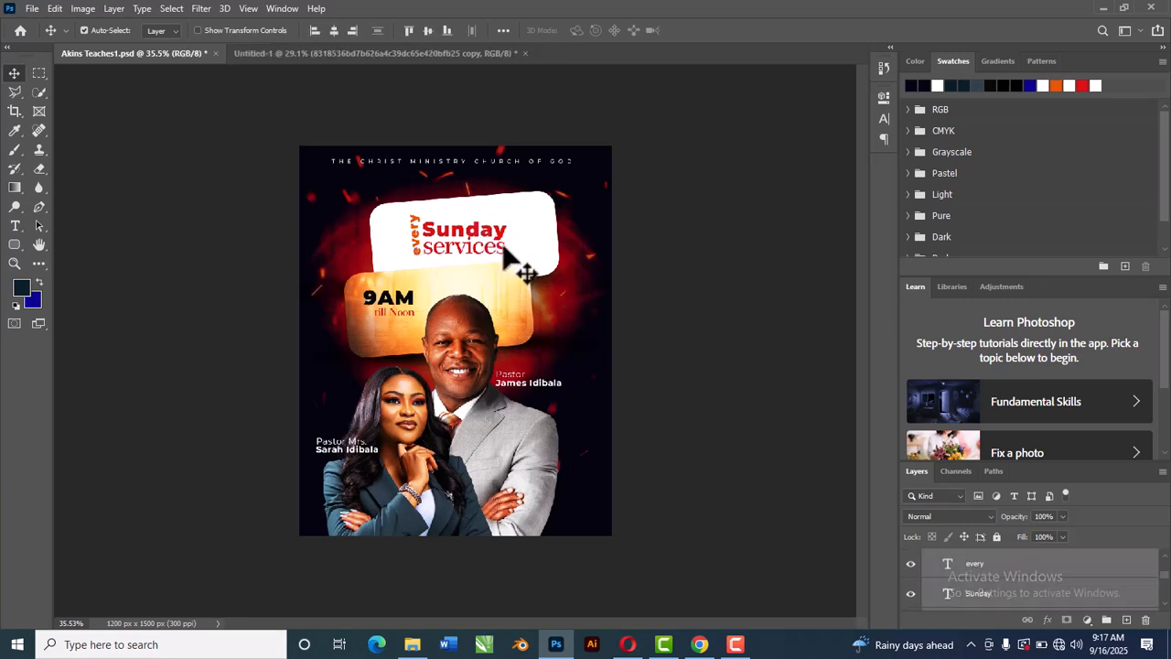
drag(552, 231, 710, 191)
key(Up)
key(Up)
key(Up)
key(Up)
key(Up)
key(Right)
key(Right)
key(Right)
key(Right)
key(Right)
key(Right)
key(Right)
key(Right)
key(Right)
key(Right)
key(Right)
key(Right)
key(Right)
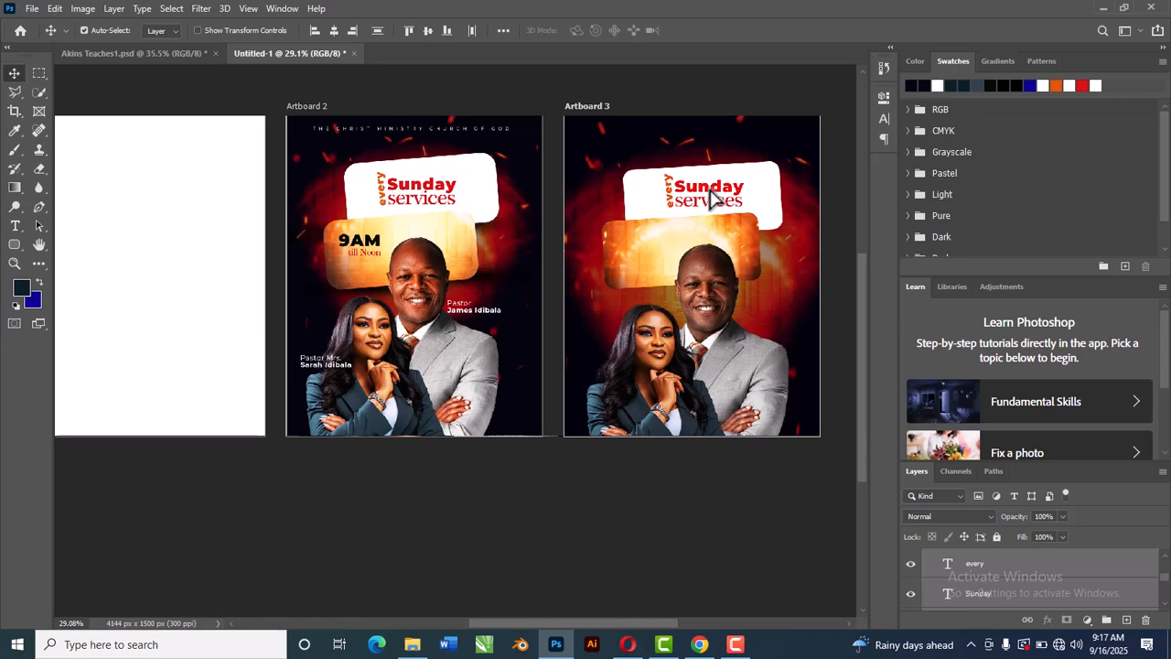
Step: Copy the '9AM till Noon' text layers from the reference flyer onto the glowing rectangle on Artboard 3
click(191, 53)
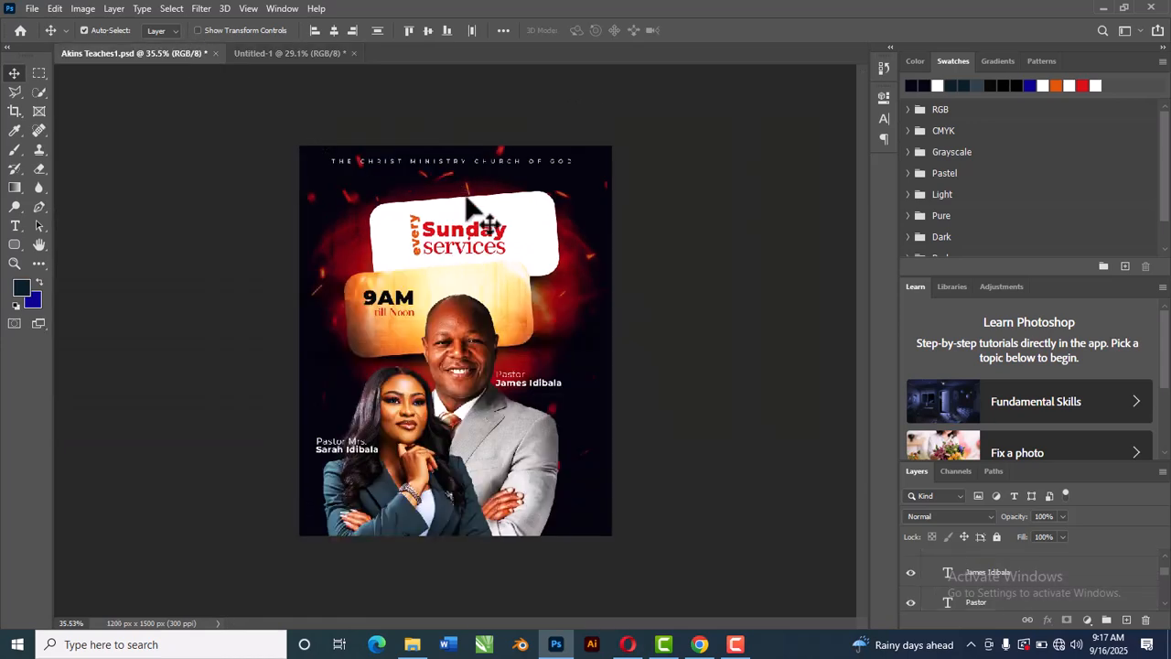
click(408, 300)
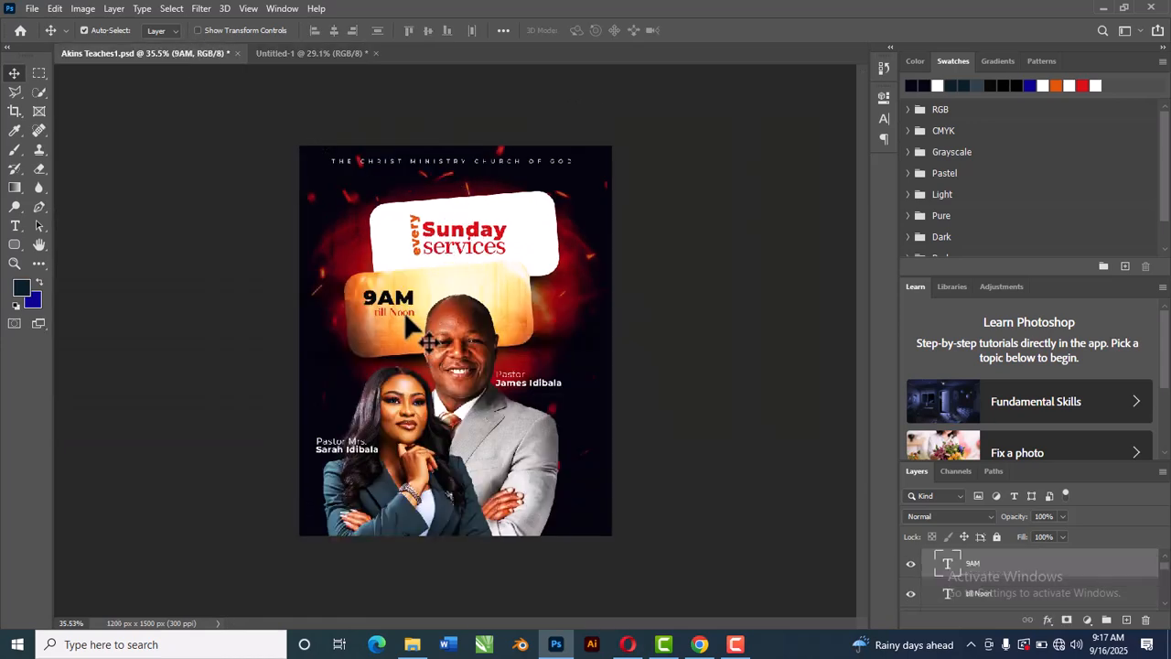
shift+click(408, 313)
drag(410, 302, 645, 261)
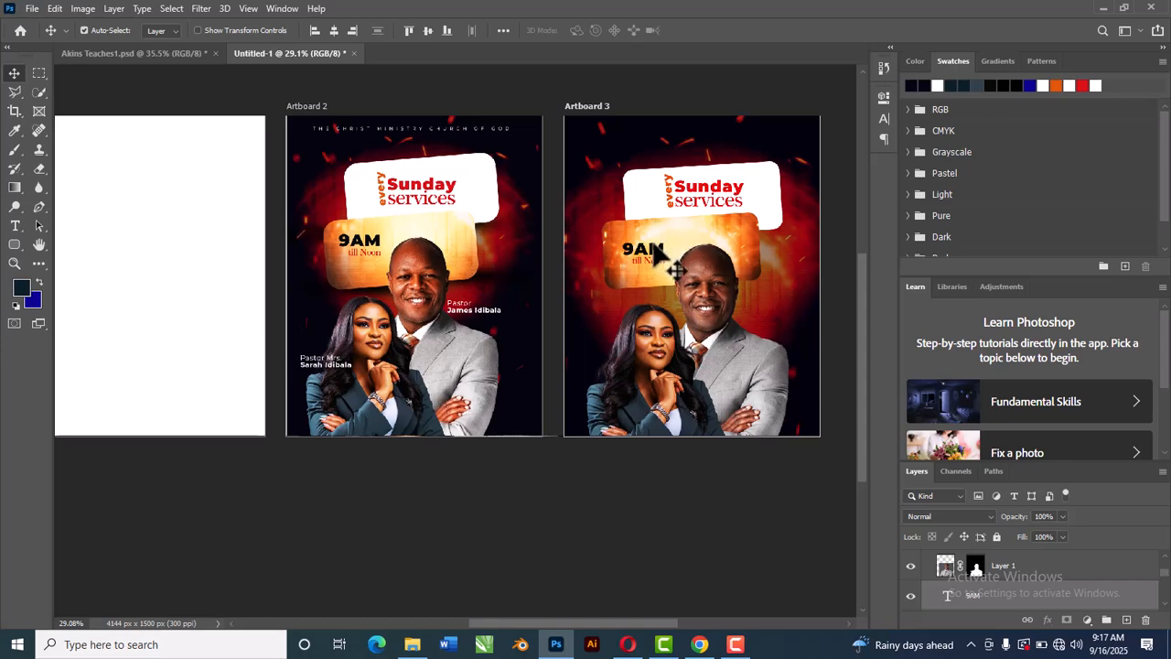
drag(653, 259, 654, 261)
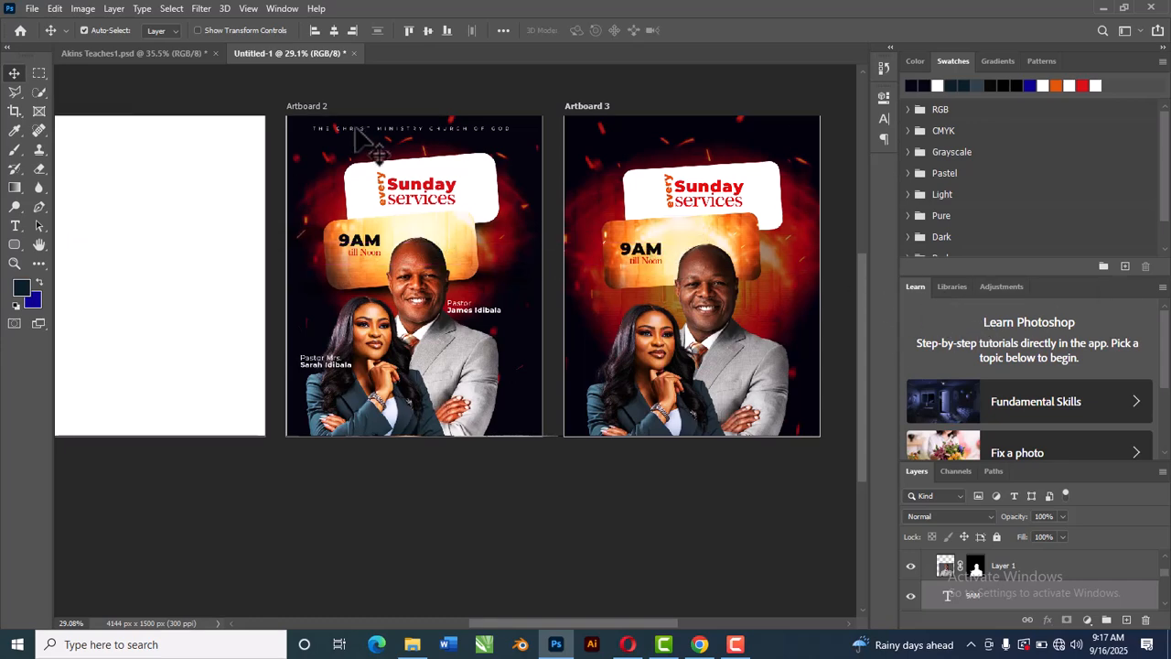
click(181, 55)
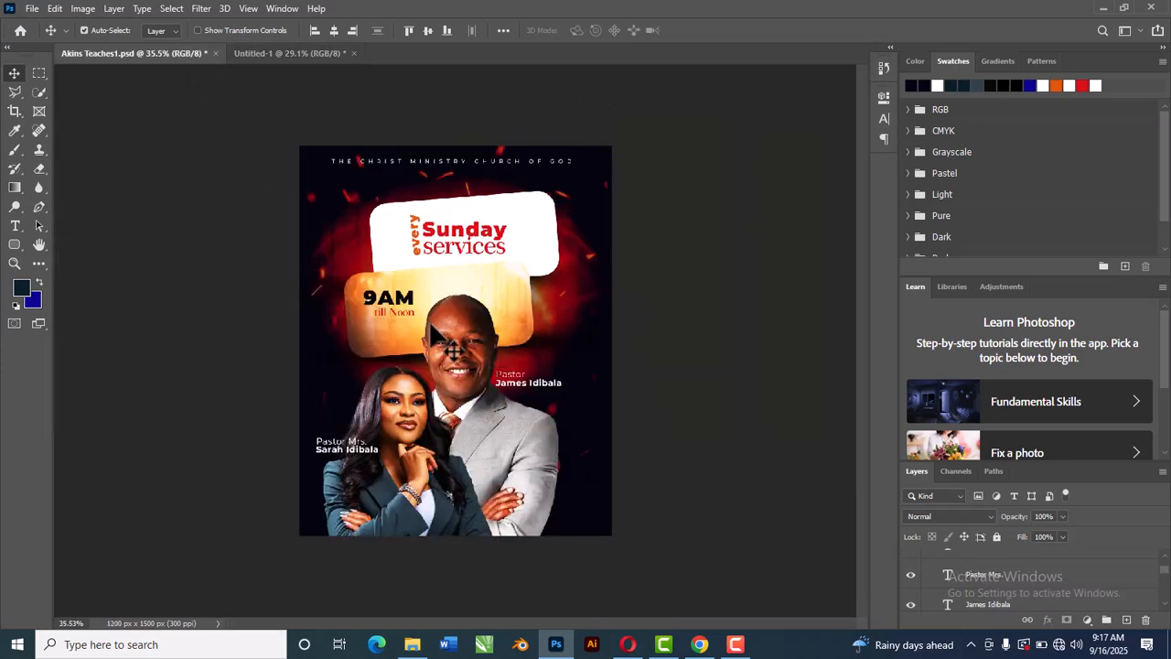
click(518, 374)
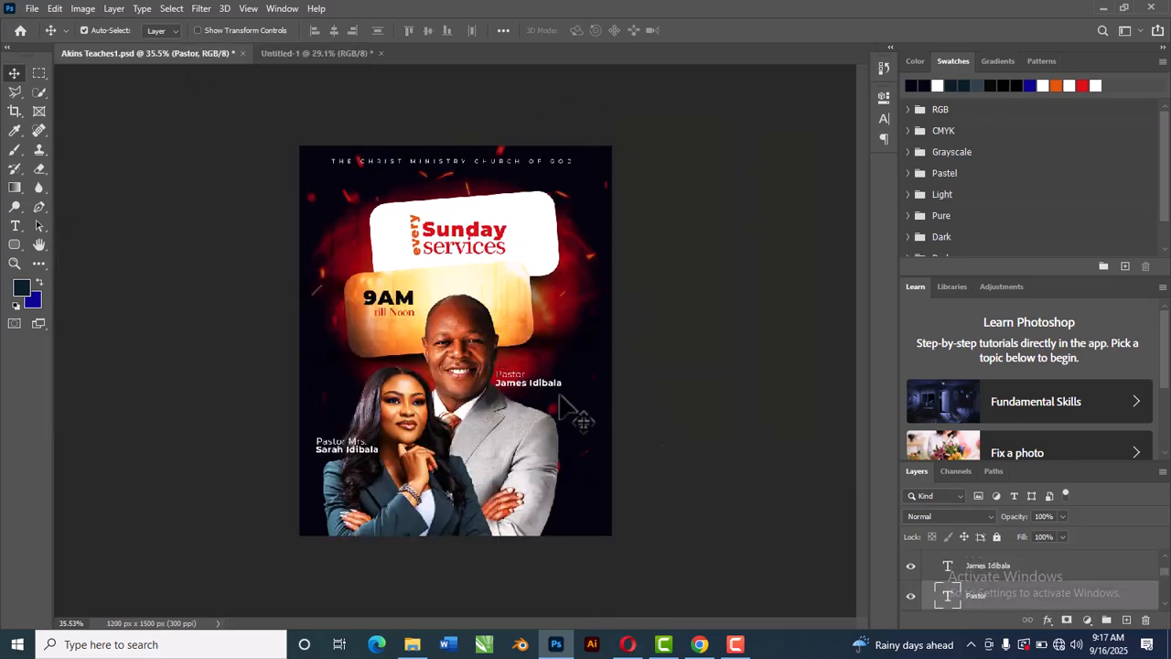
shift+click(546, 387)
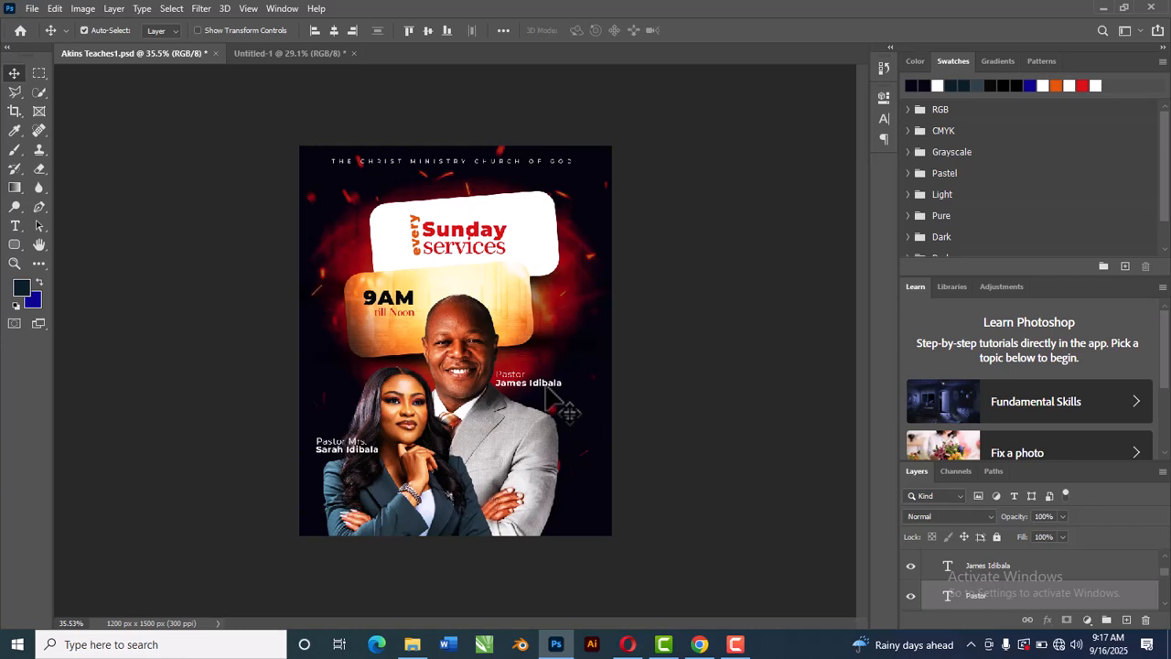
ctrl+click(1003, 570)
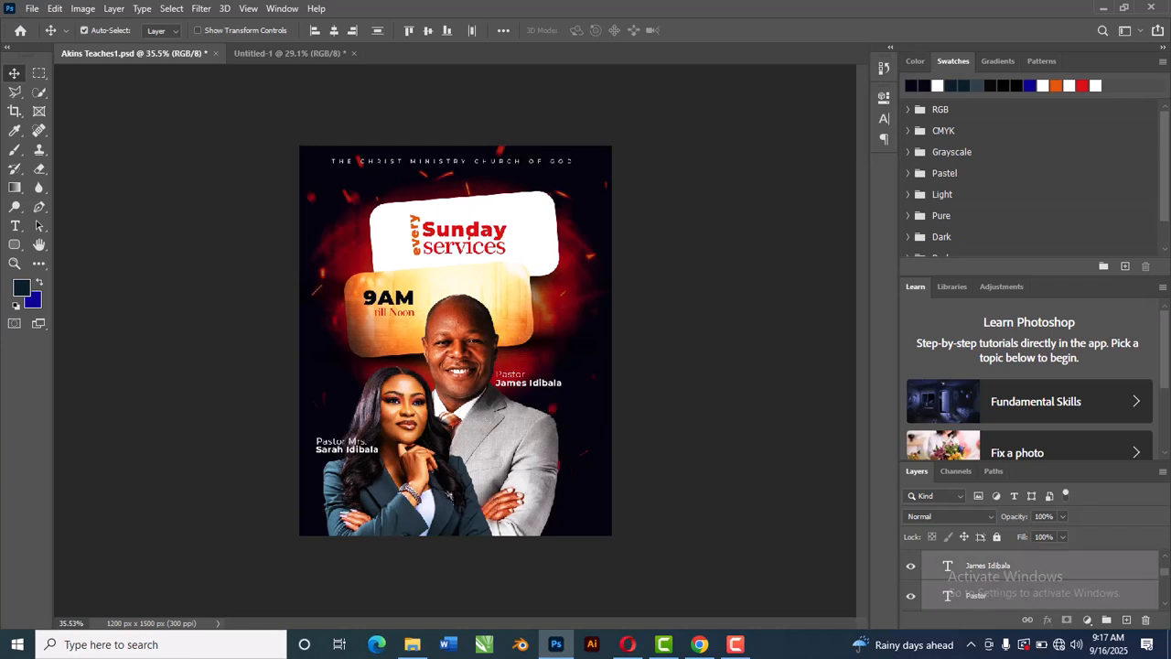
drag(522, 386, 519, 190)
key(ctrl+z)
click(627, 411)
click(525, 384)
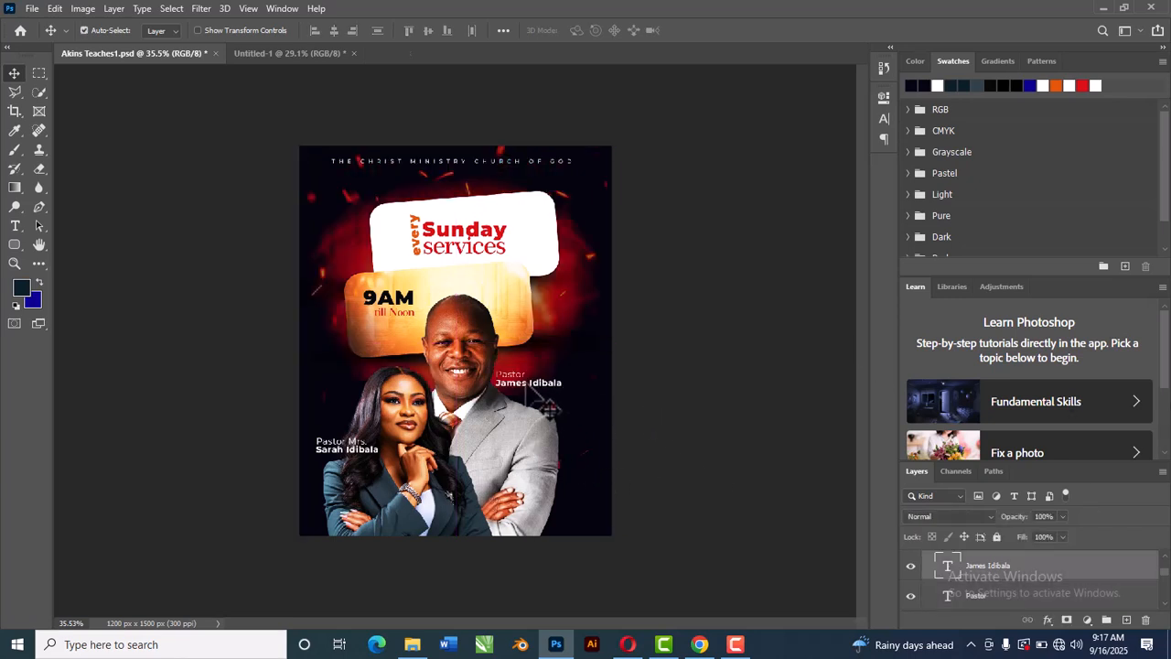
ctrl+click(986, 597)
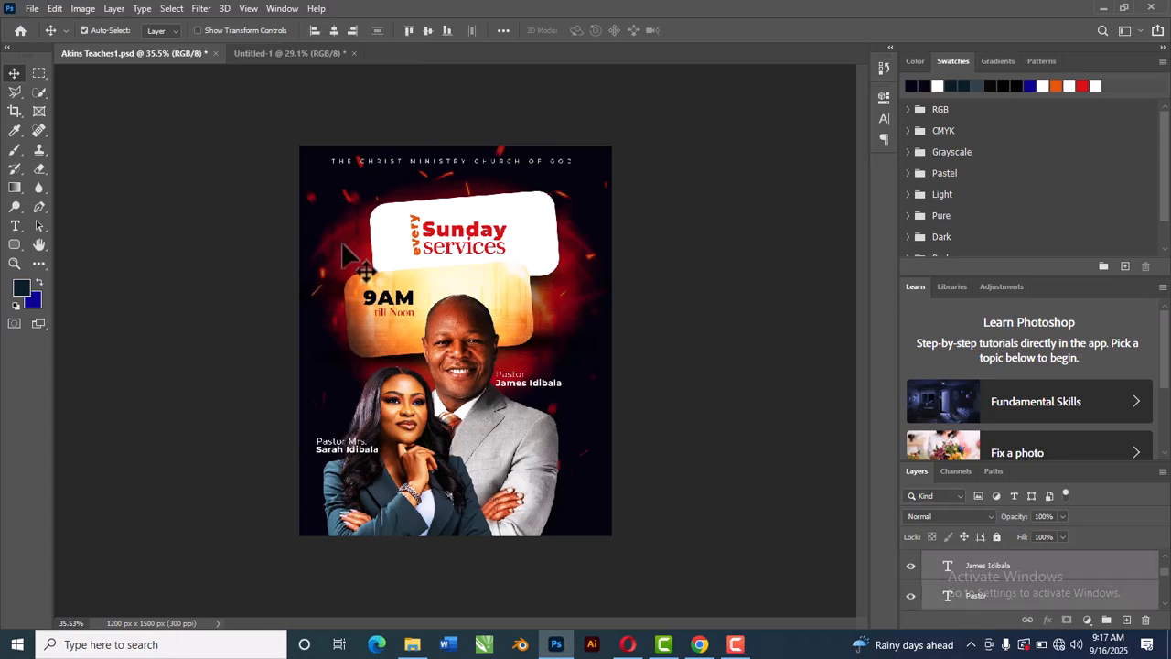
drag(529, 409, 310, 53)
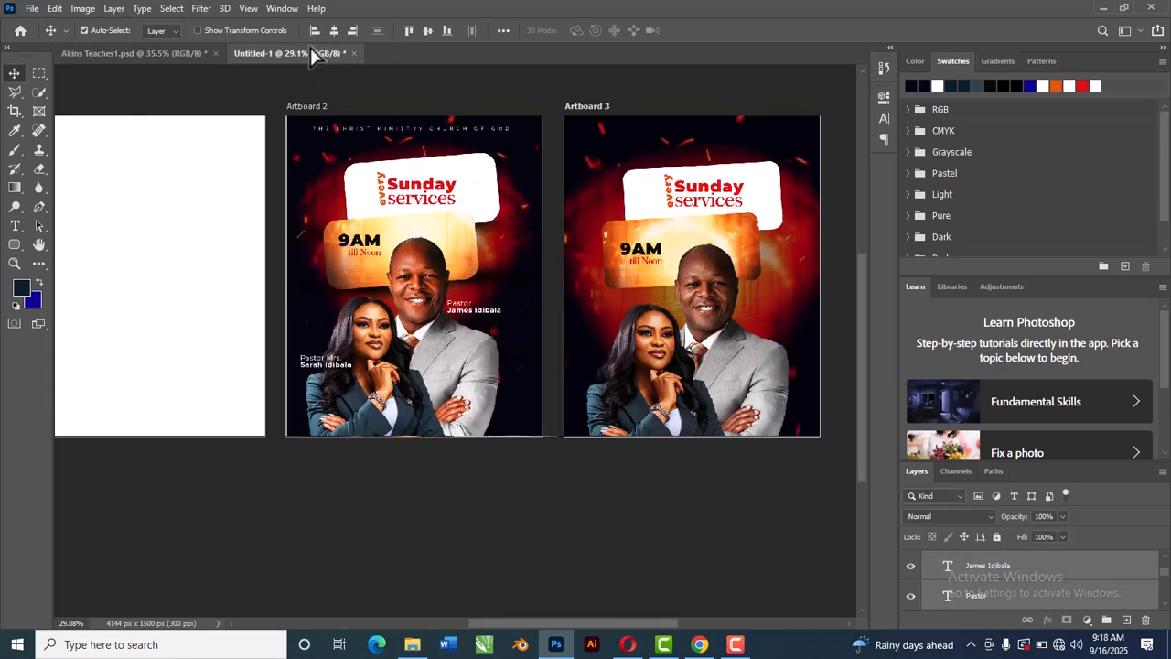
drag(517, 183, 789, 338)
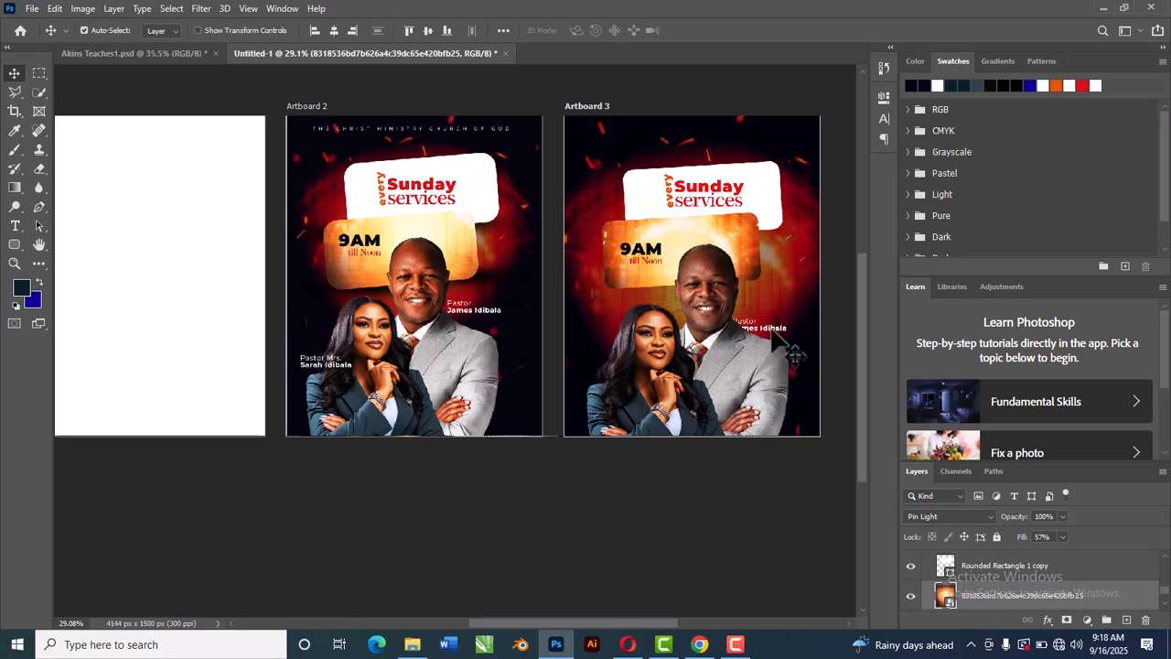
shift+click(989, 595)
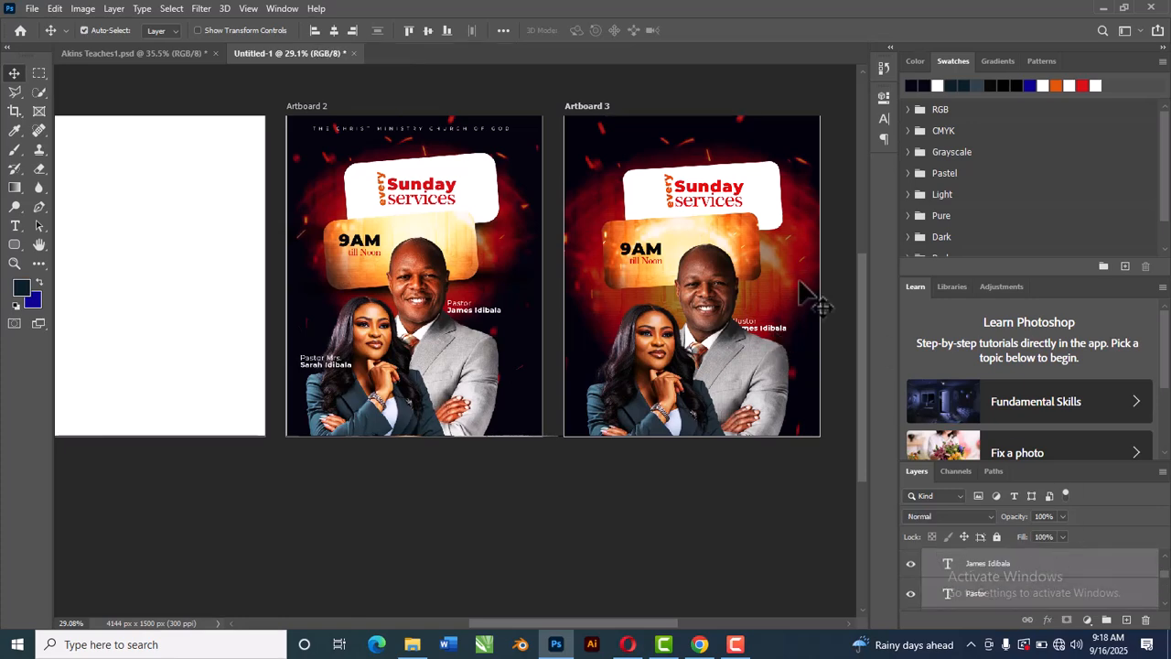
drag(783, 331, 789, 323)
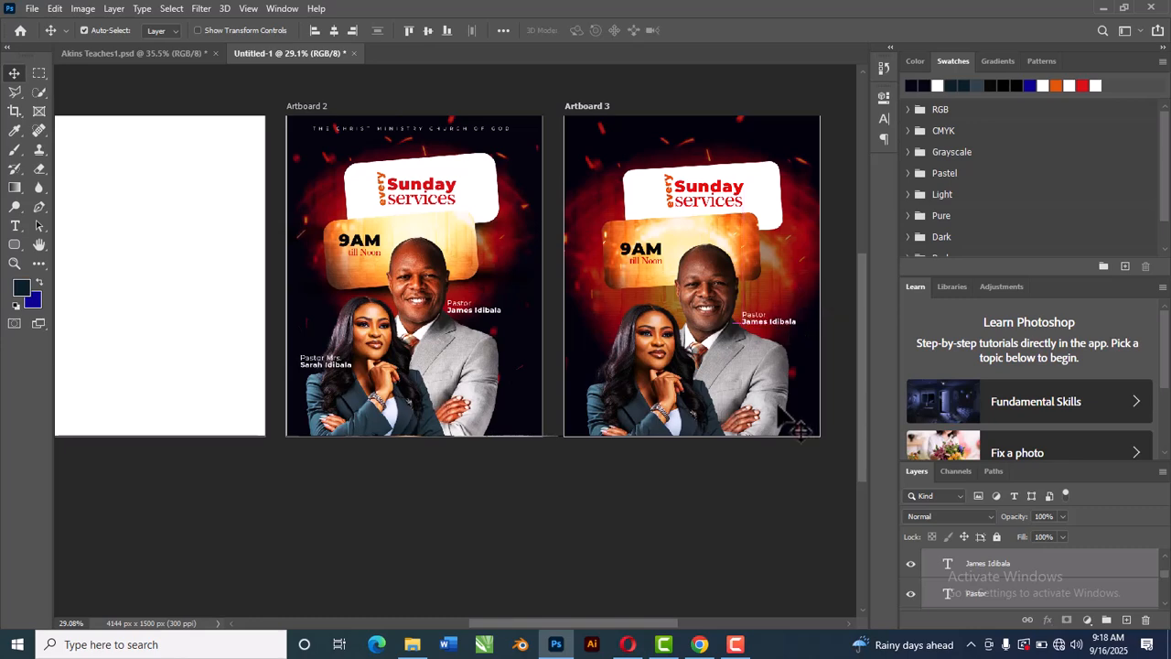
scroll(805, 352, up, 5)
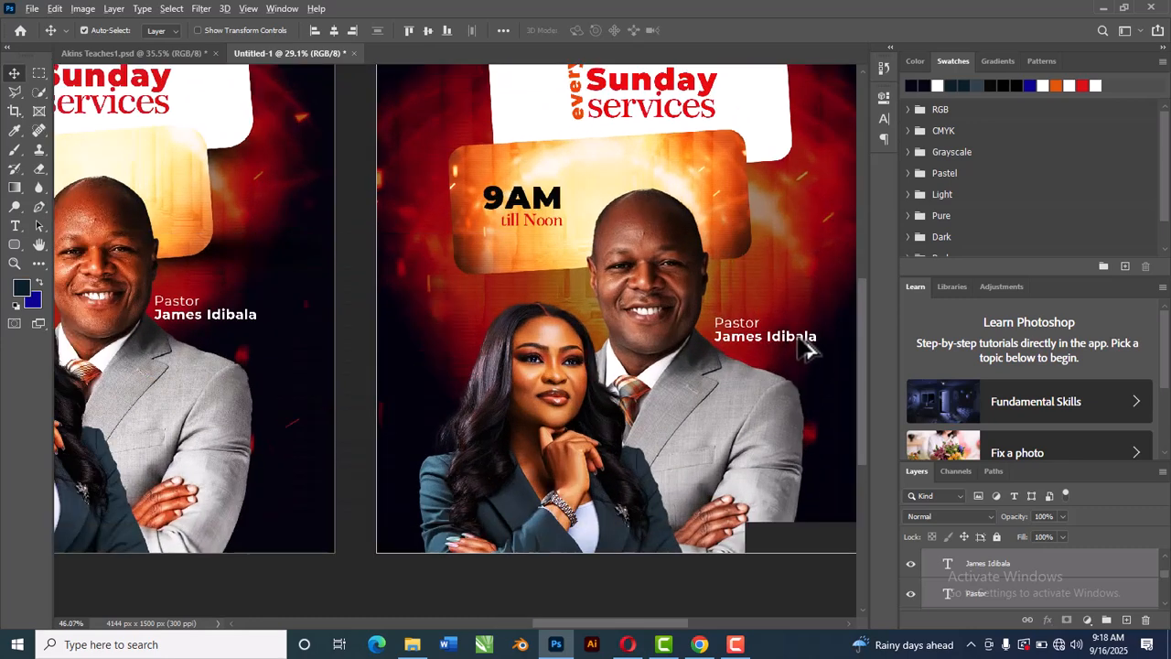
key(Left)
key(Left)
key(Left)
key(Left)
key(Left)
key(Left)
key(Left)
key(Left)
key(Up)
key(Up)
key(Up)
key(Left)
key(Left)
key(Up)
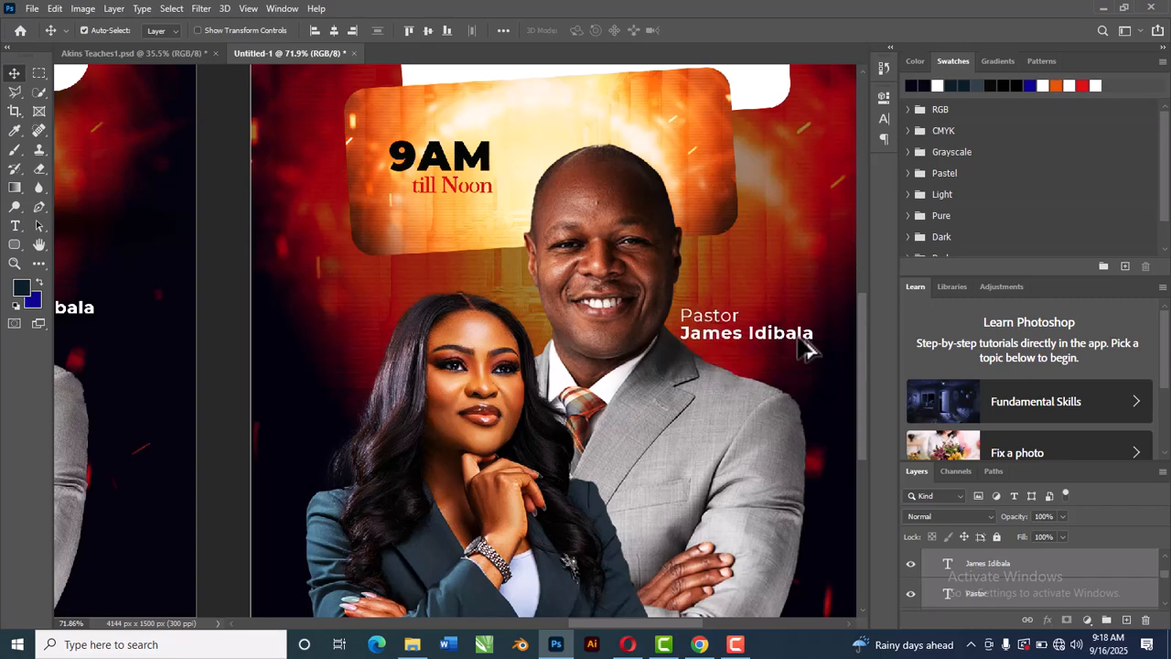
scroll(805, 352, down, 5)
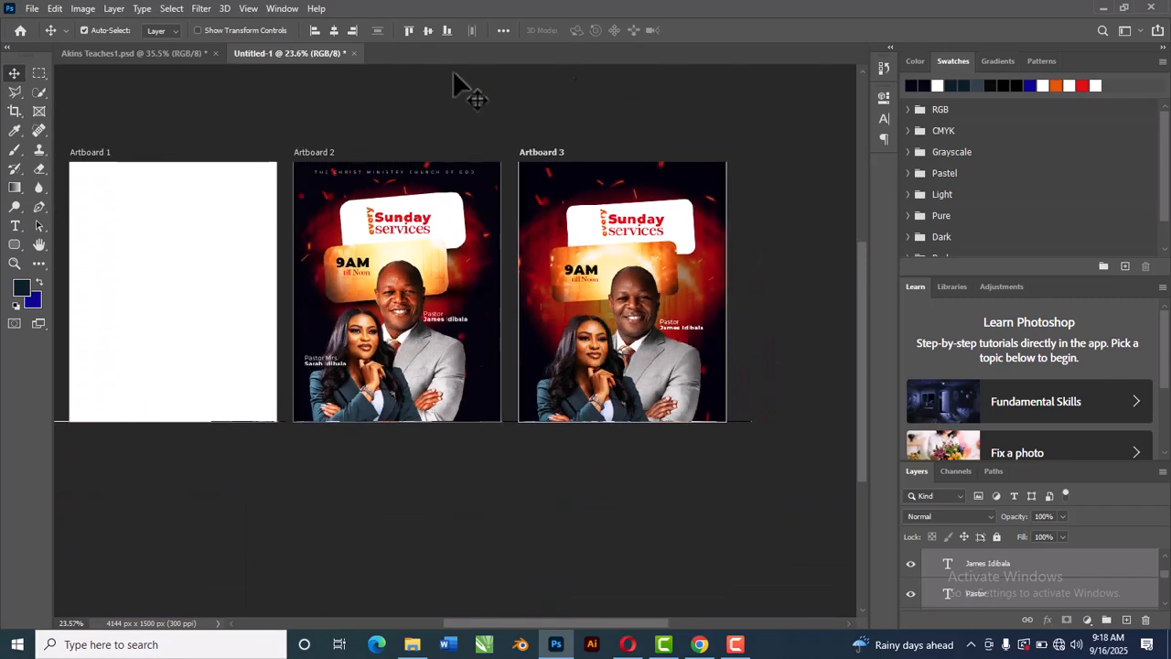
click(146, 48)
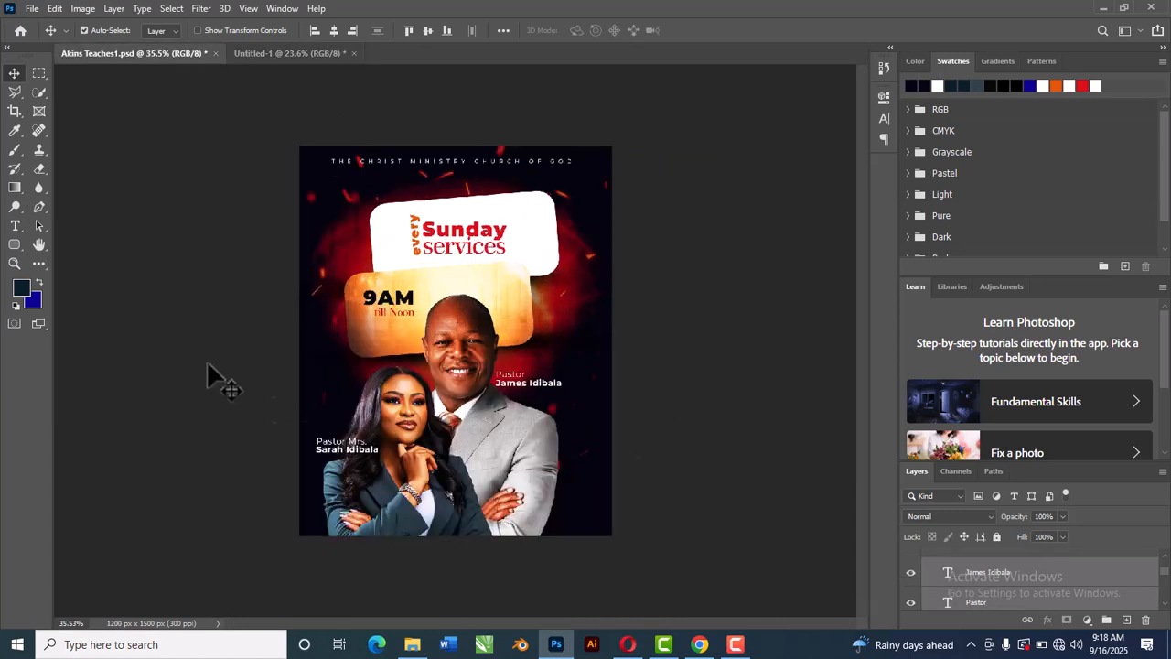
click(332, 443)
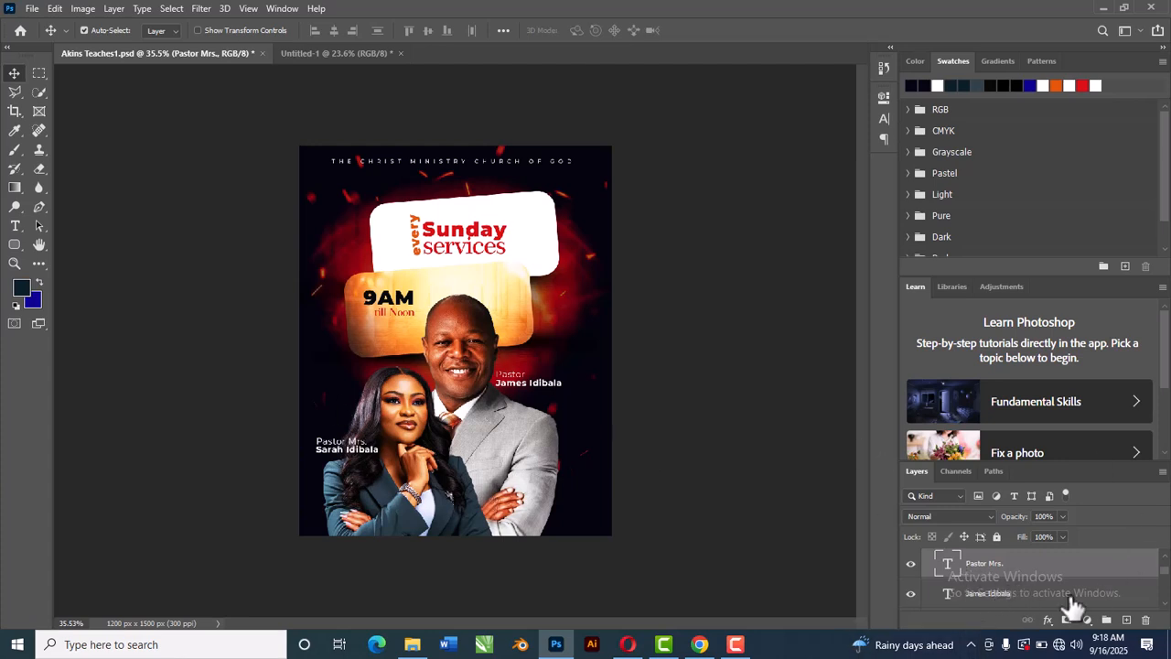
scroll(1069, 605, up, 1)
key(ctrl)
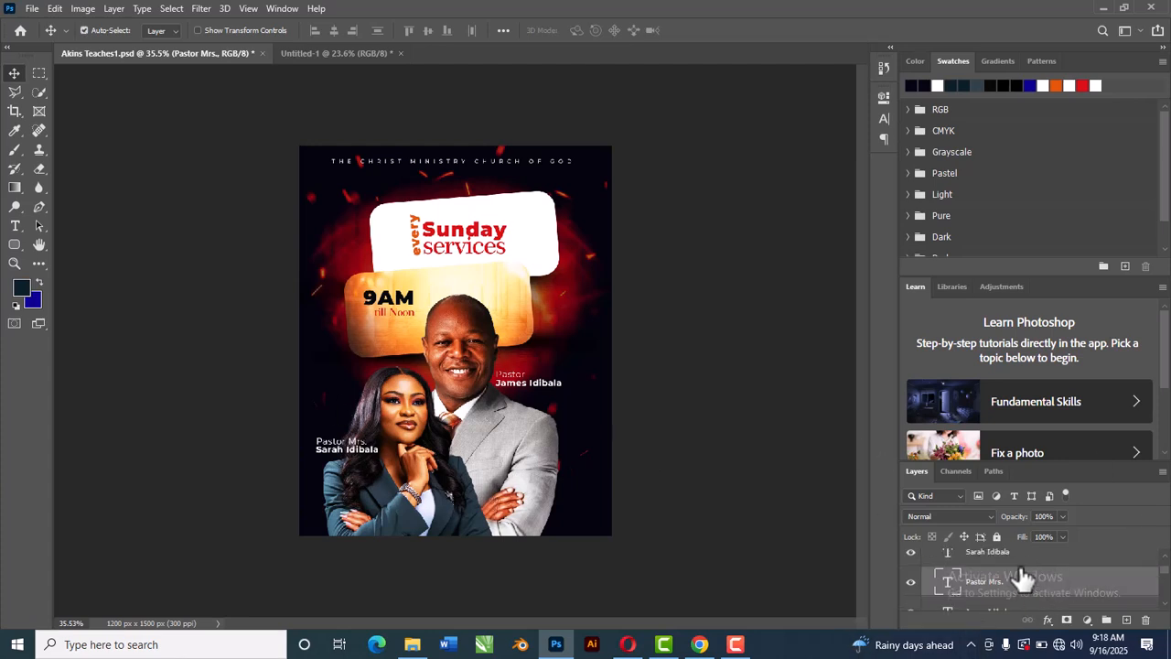
ctrl+click(1012, 554)
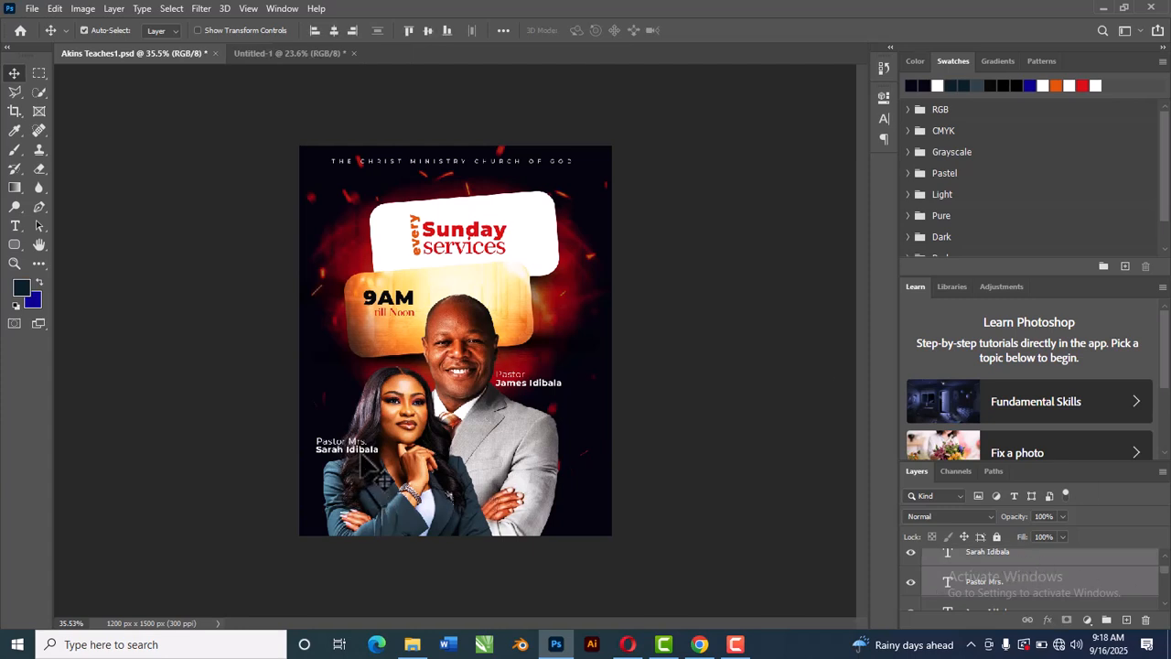
drag(382, 472, 560, 371)
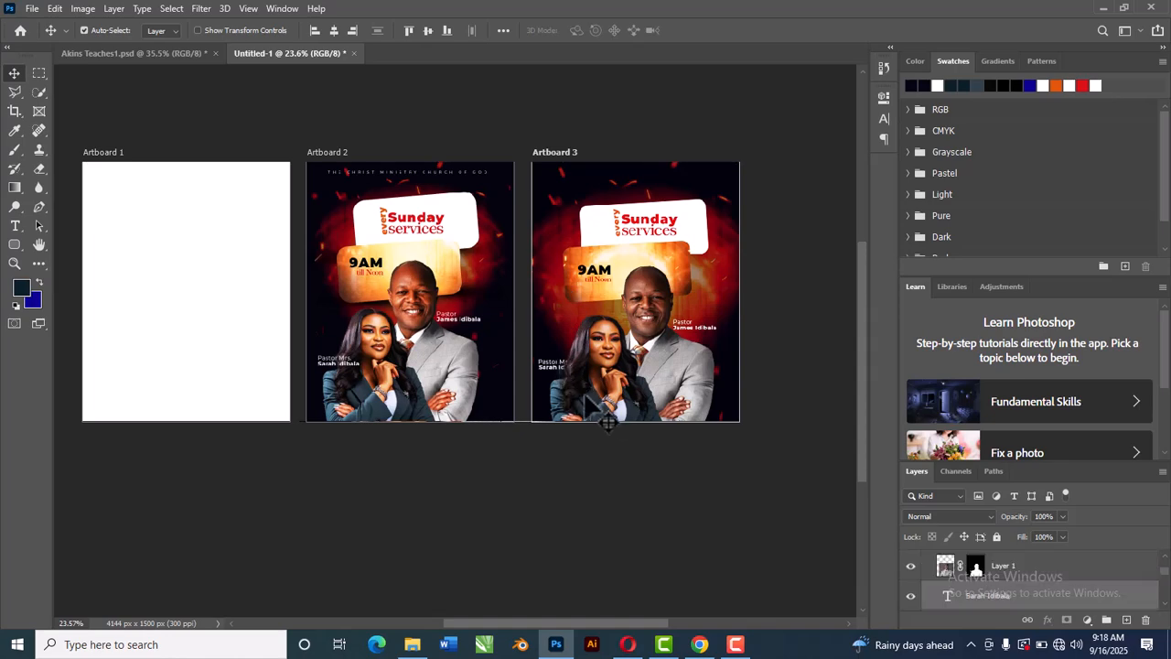
scroll(591, 402, up, 1)
scroll(609, 421, up, 2)
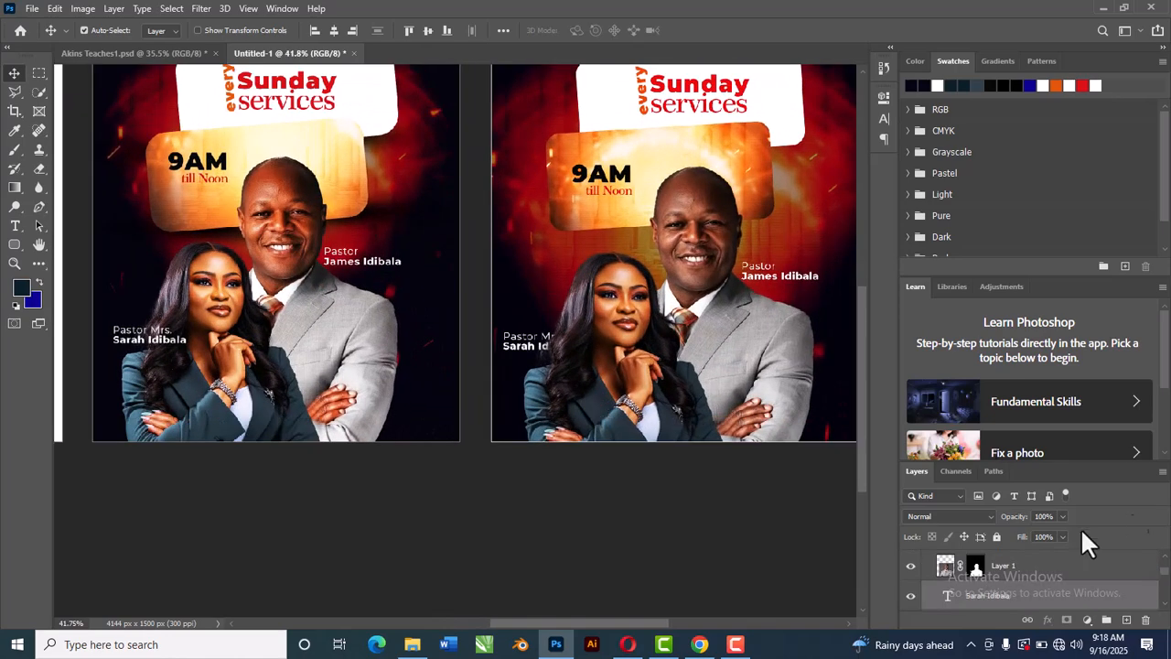
drag(1034, 605, 1027, 562)
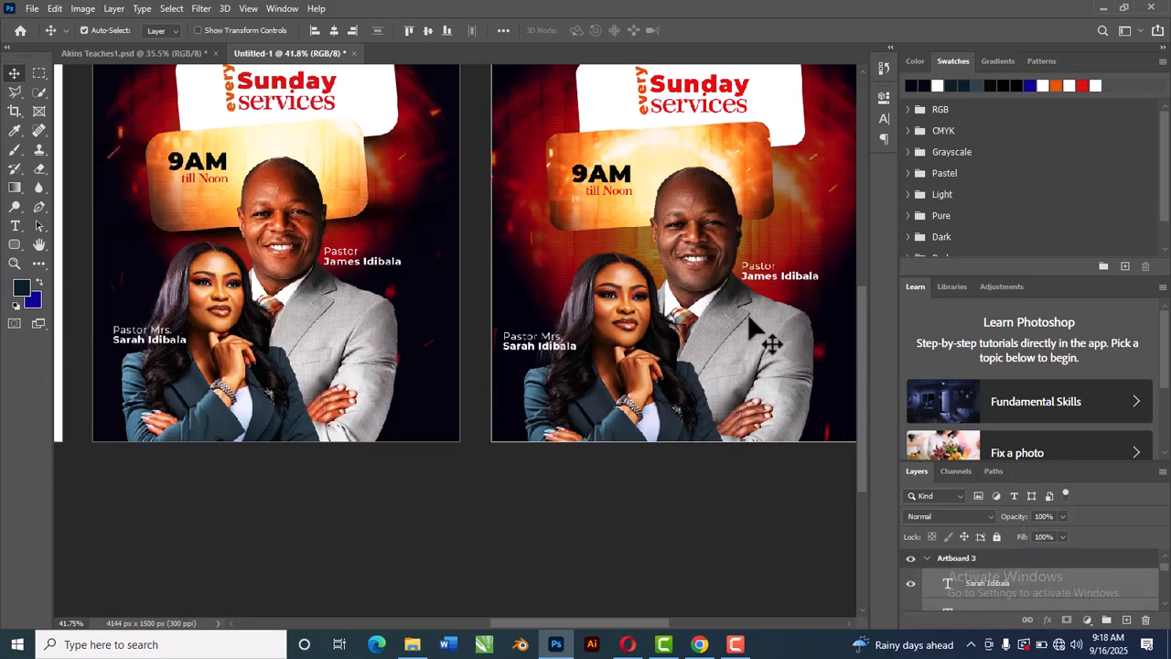
key(Down)
key(Down)
key(Down)
key(Down)
key(Down)
key(Down)
key(Down)
key(Down)
key(Down)
key(Down)
key(Down)
key(Down)
key(Down)
key(Down)
key(Down)
key(Down)
key(Down)
key(Down)
key(Down)
key(Down)
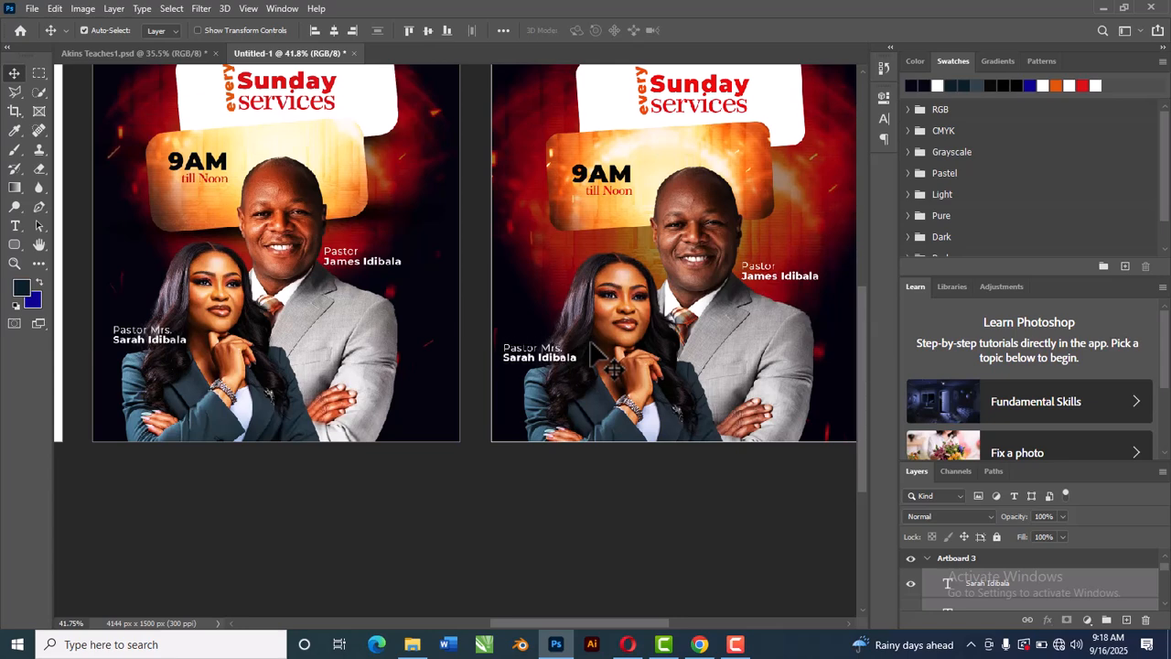
key(Right)
key(Right)
key(Right)
key(Right)
key(Right)
key(Right)
key(Right)
key(Right)
key(Right)
key(Right)
key(Right)
key(Right)
key(Right)
key(Right)
key(Right)
key(Right)
key(Right)
key(Right)
key(Right)
key(Right)
key(Right)
key(Right)
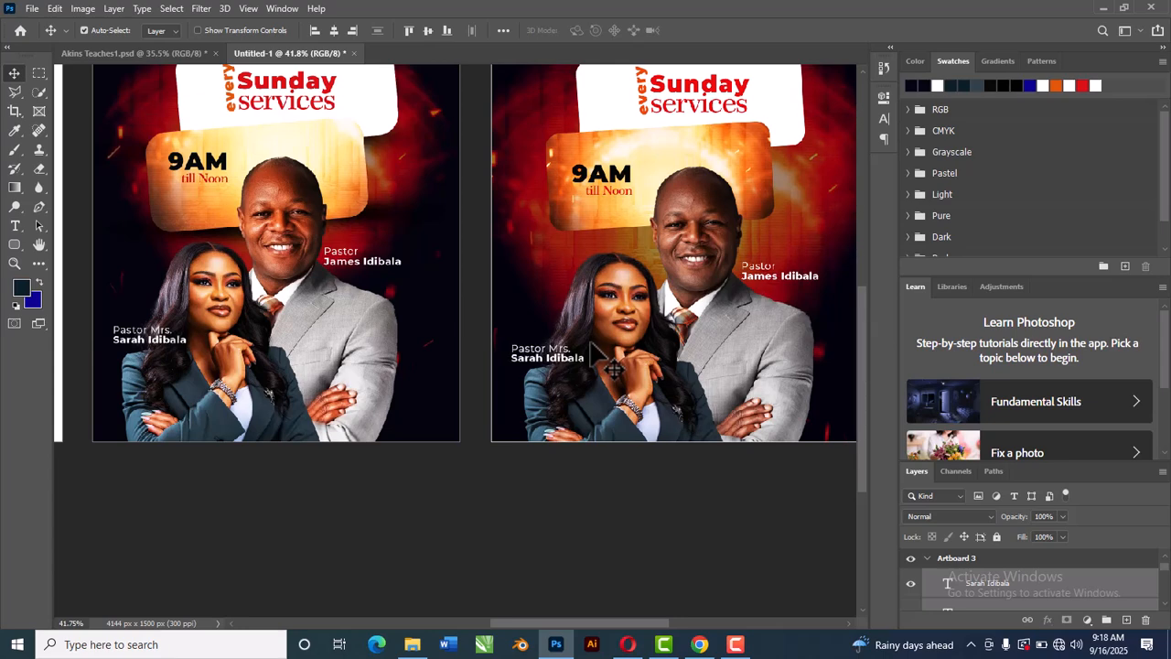
key(Right)
key(Right)
key(Right)
key(Right)
key(Right)
key(Right)
key(Right)
key(Right)
key(Right)
key(Right)
key(Right)
key(Right)
key(Right)
key(Right)
scroll(613, 367, down, 3)
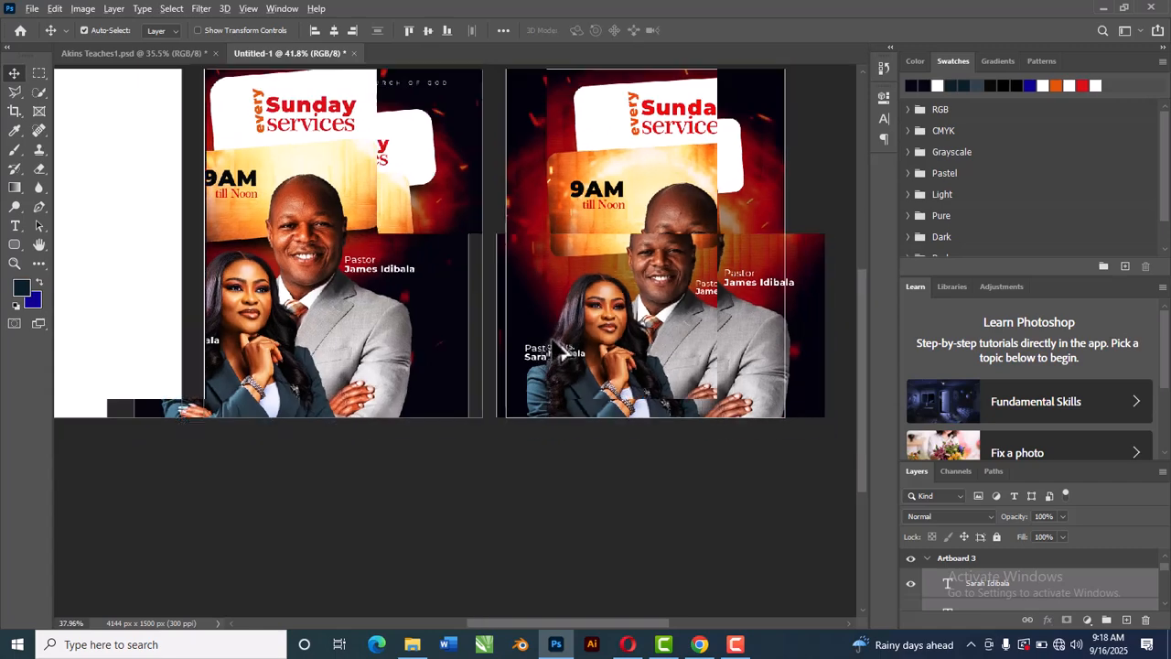
scroll(627, 352, up, 1)
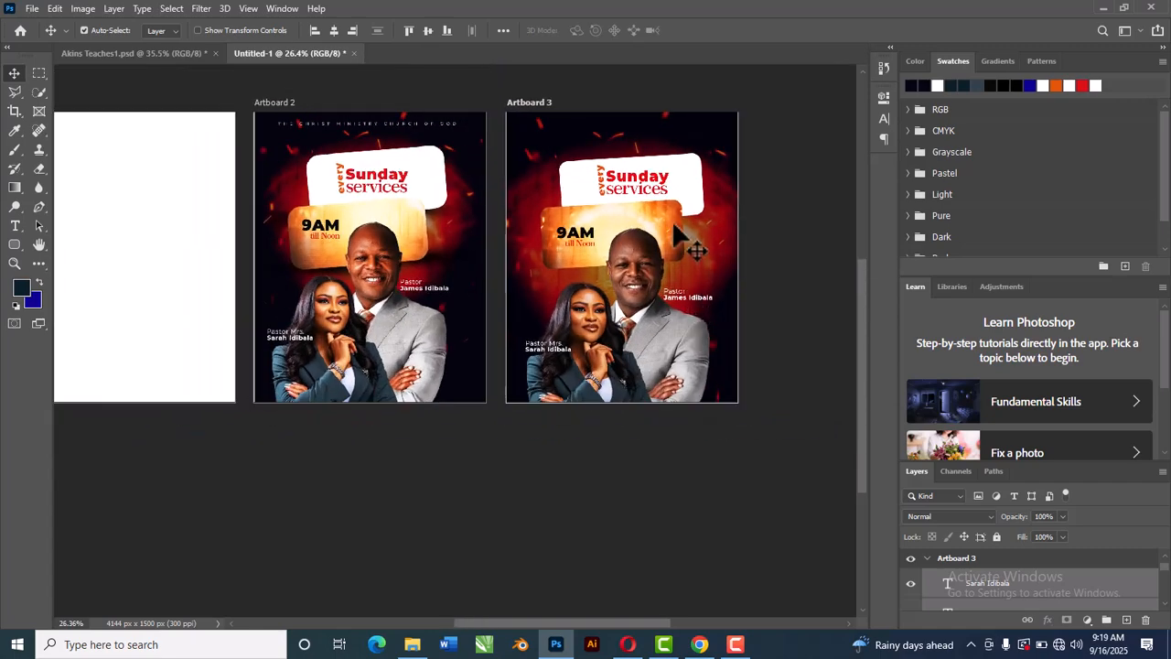
Step: Copy the 'THE CHRIST MINISTRY CHURCH OF GOD' header text from the reference flyer onto the top of Artboard 3
scroll(672, 220, up, 2)
scroll(671, 219, down, 3)
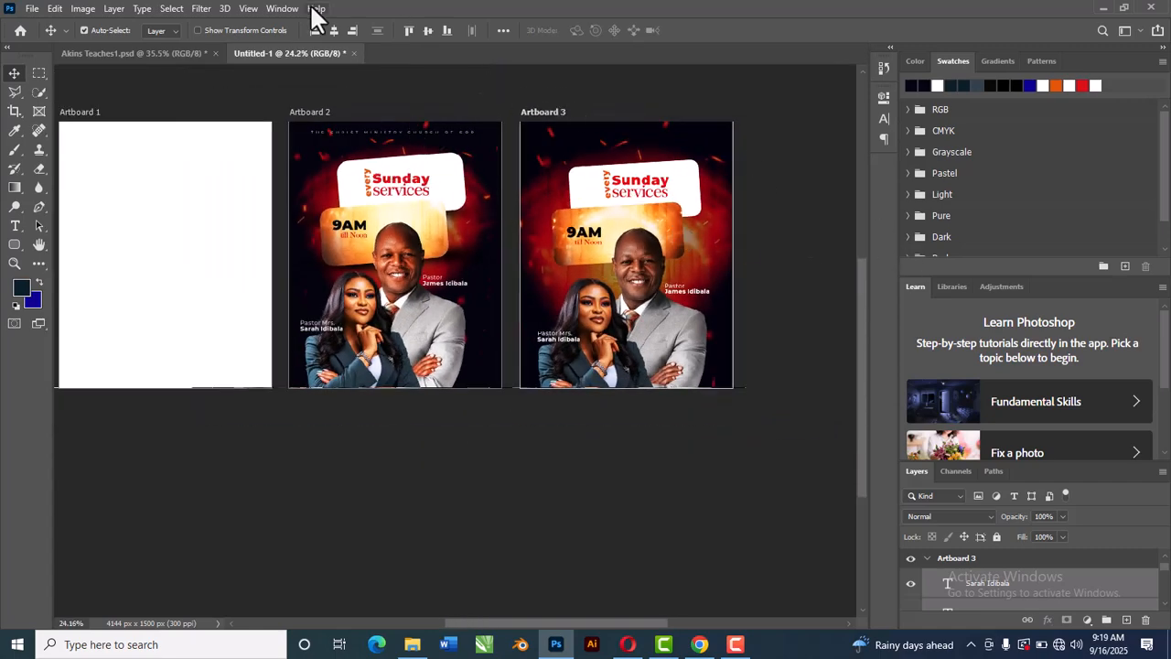
click(183, 53)
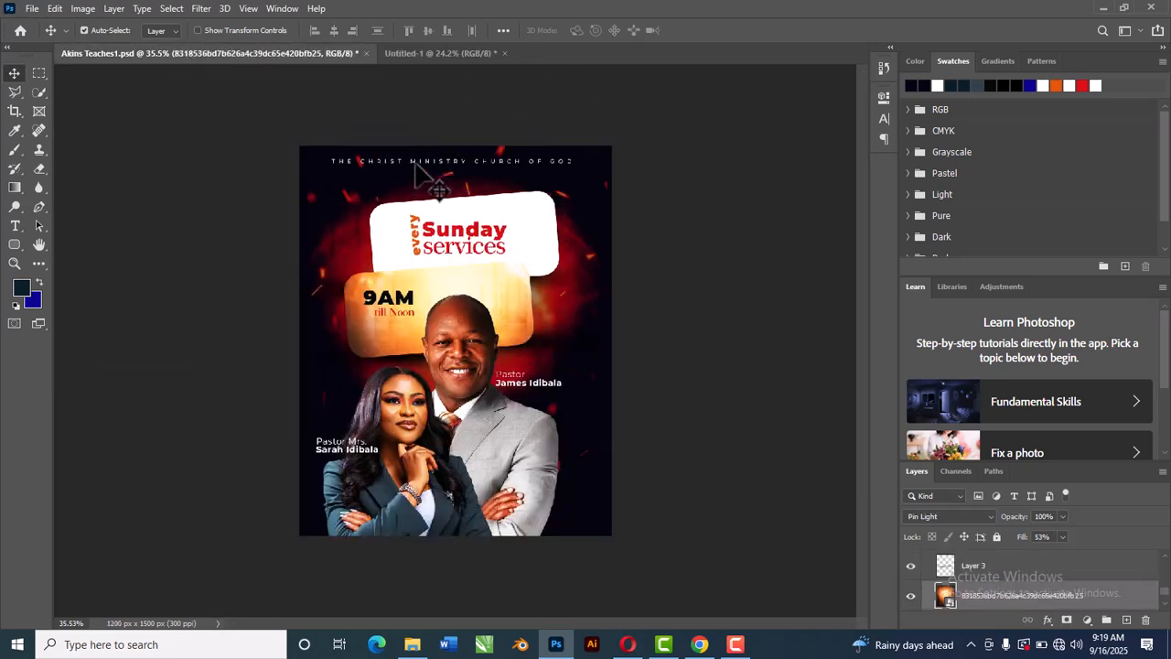
drag(413, 161, 667, 135)
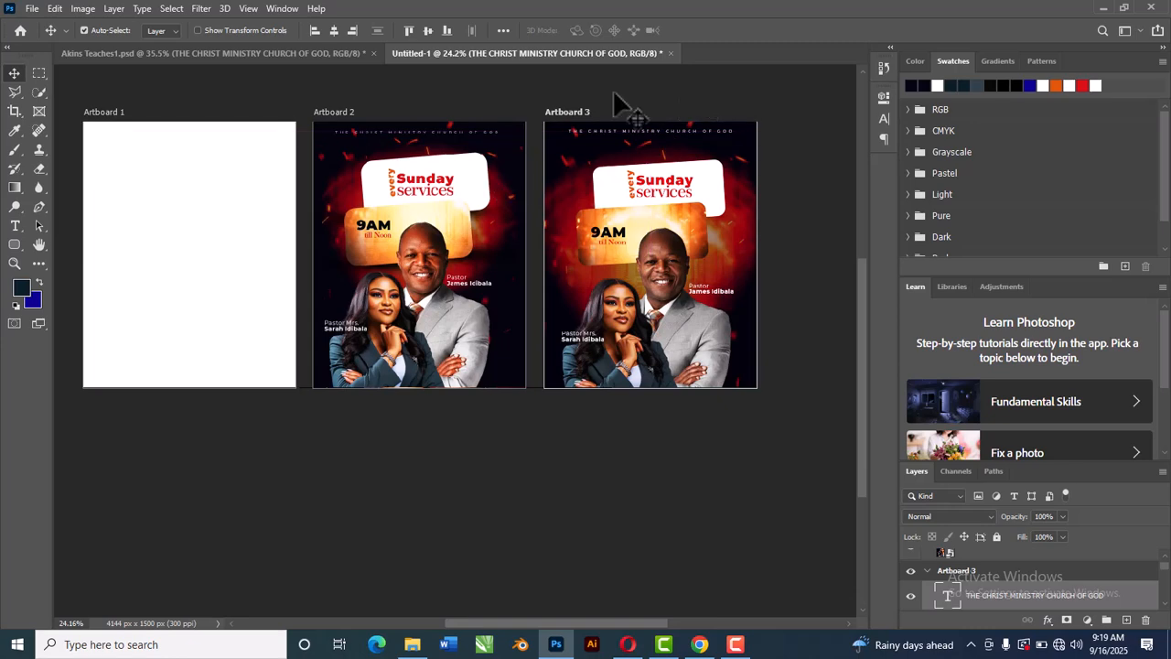
Step: Add a new empty layer between the two rounded rectangle layers of Artboard 3
click(817, 265)
scroll(606, 273, up, 1)
scroll(613, 283, up, 1)
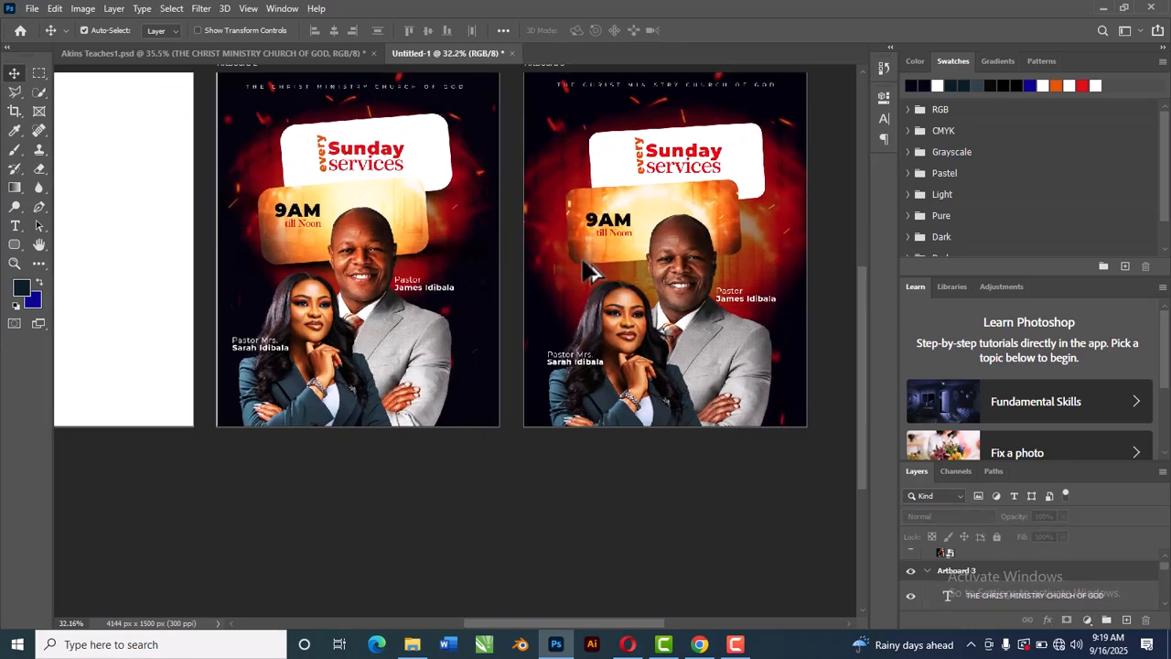
scroll(393, 265, up, 2)
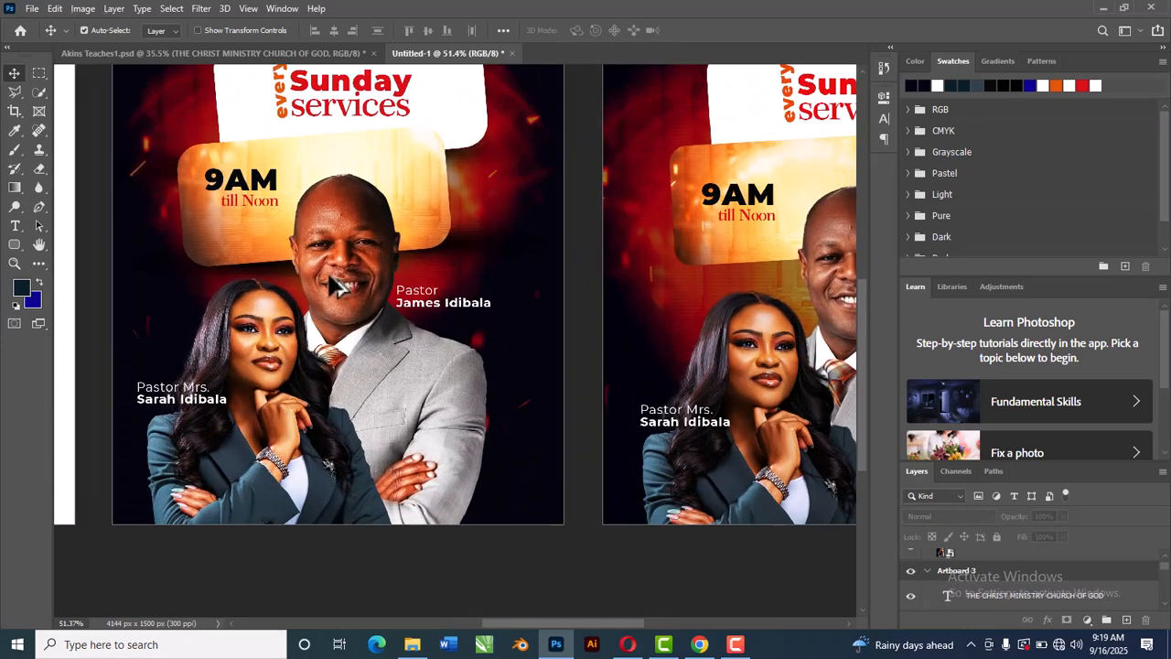
scroll(348, 284, down, 3)
scroll(494, 286, up, 1)
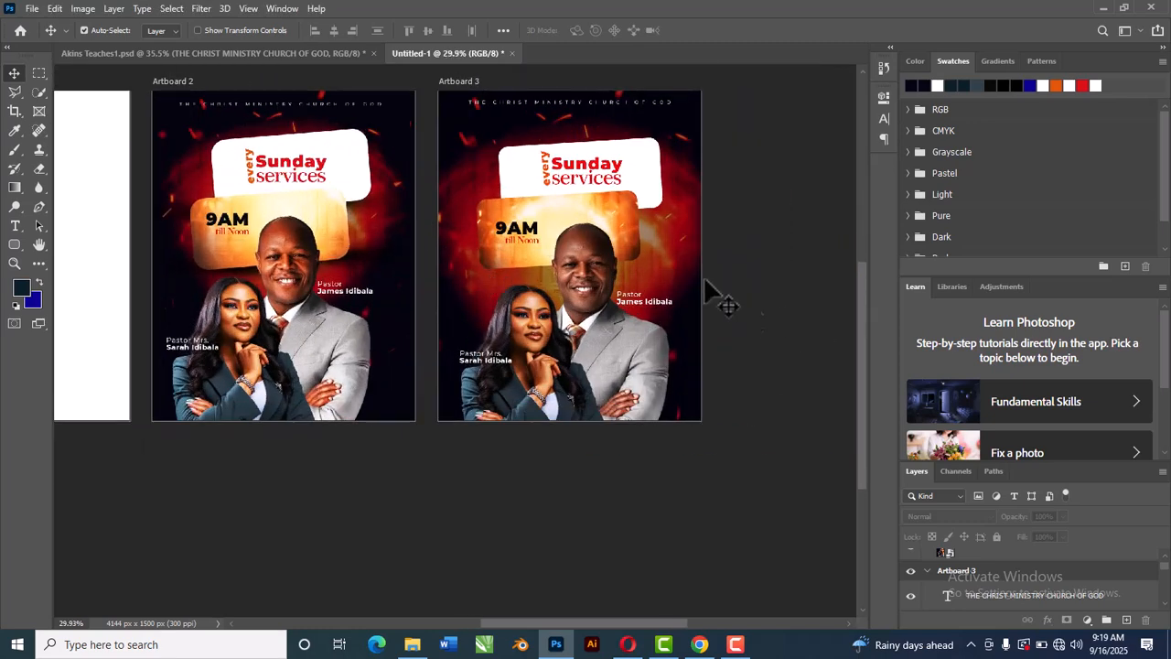
click(615, 231)
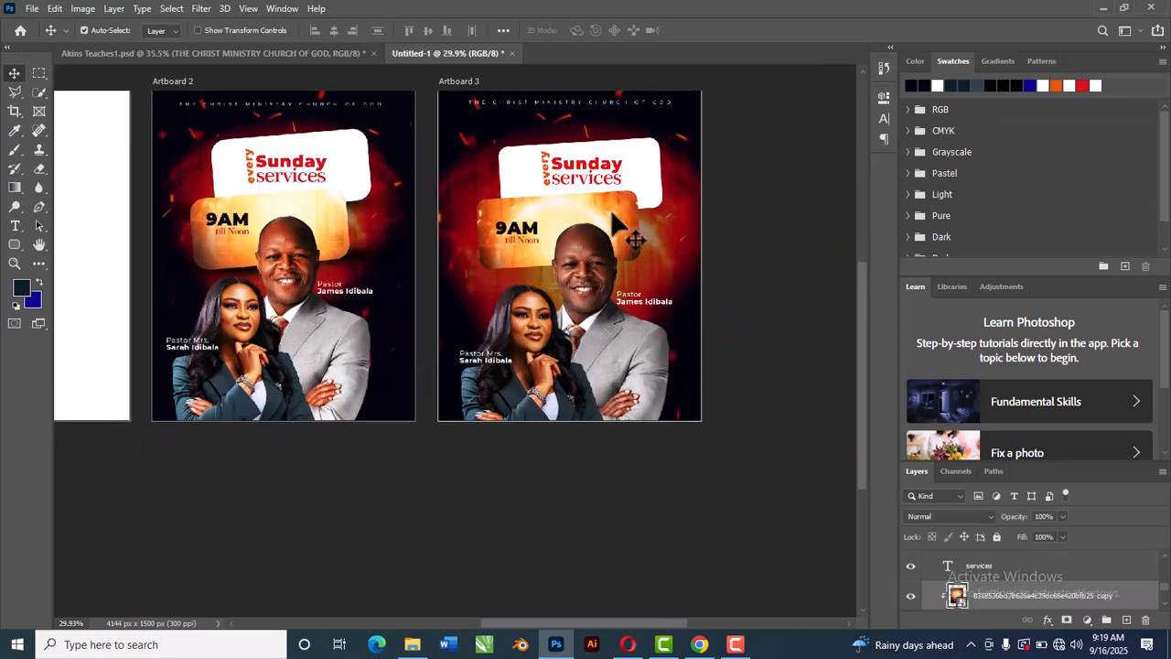
scroll(1008, 601, down, 1)
click(1014, 606)
scroll(1017, 589, down, 1)
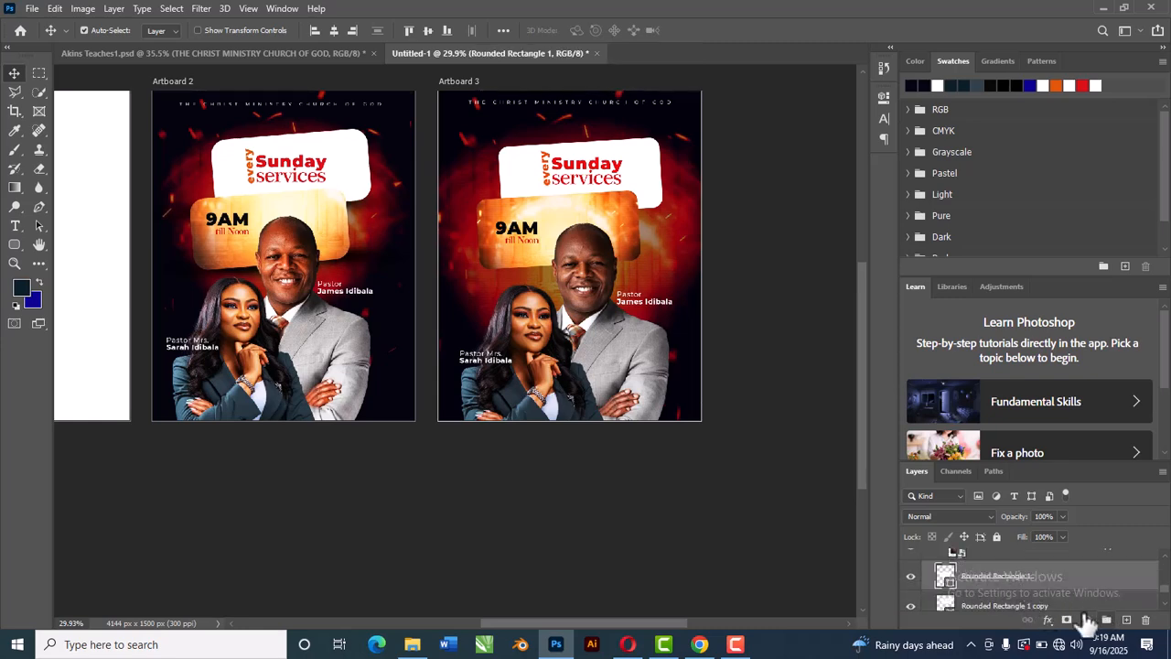
click(1005, 606)
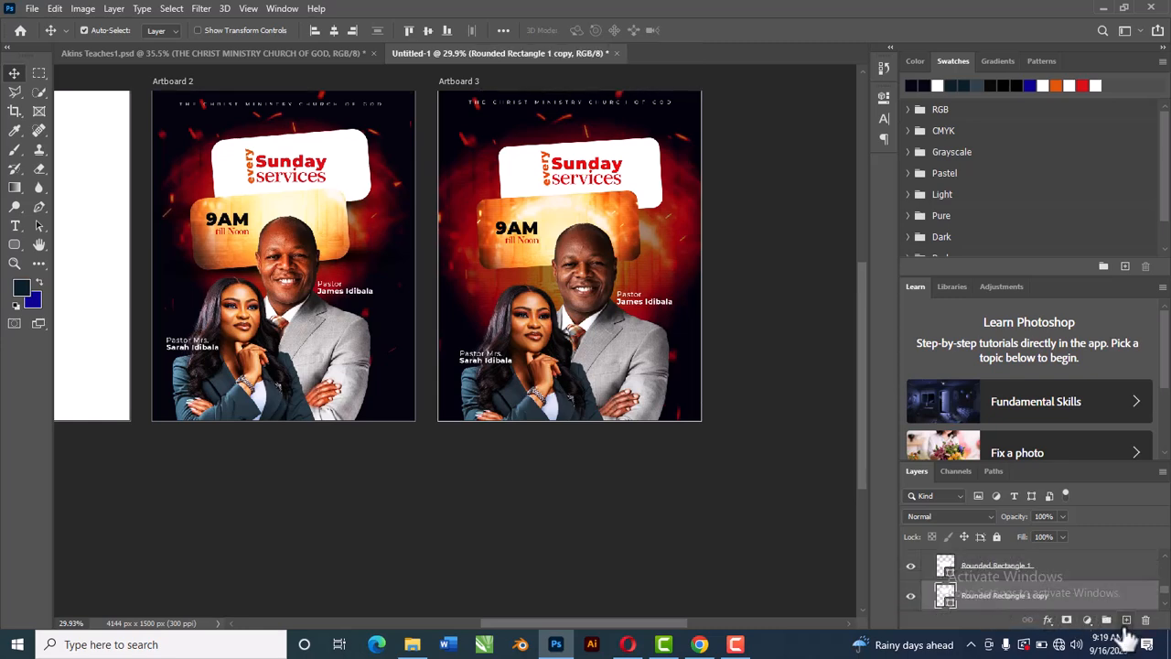
click(1127, 624)
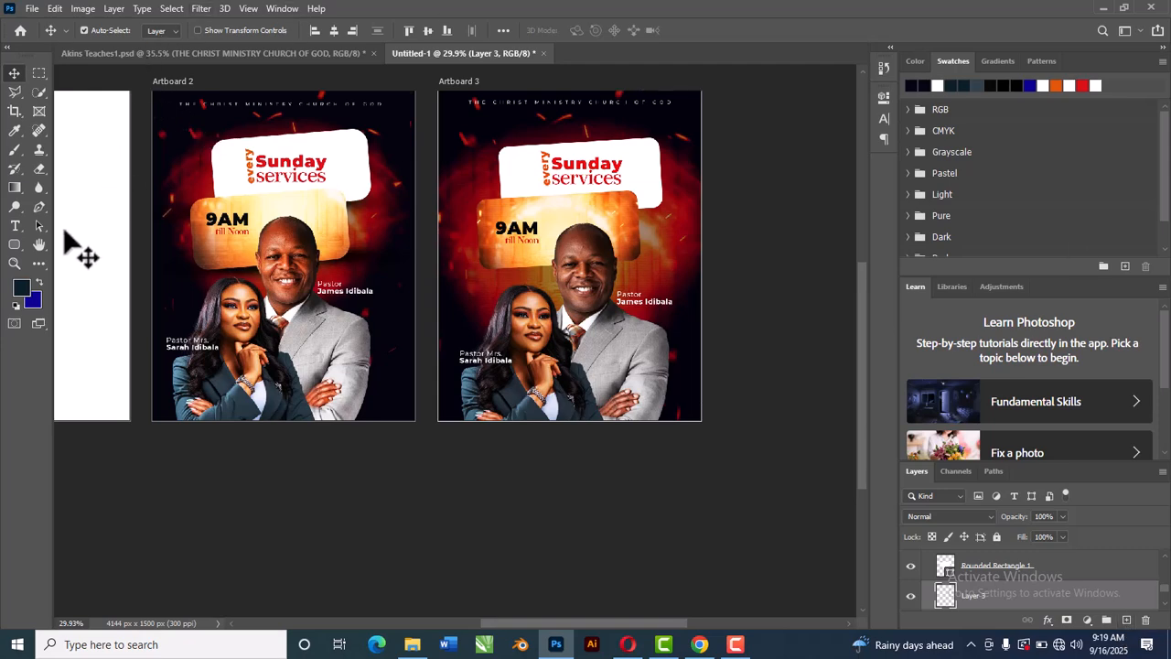
Step: Set the foreground colour to black
click(23, 290)
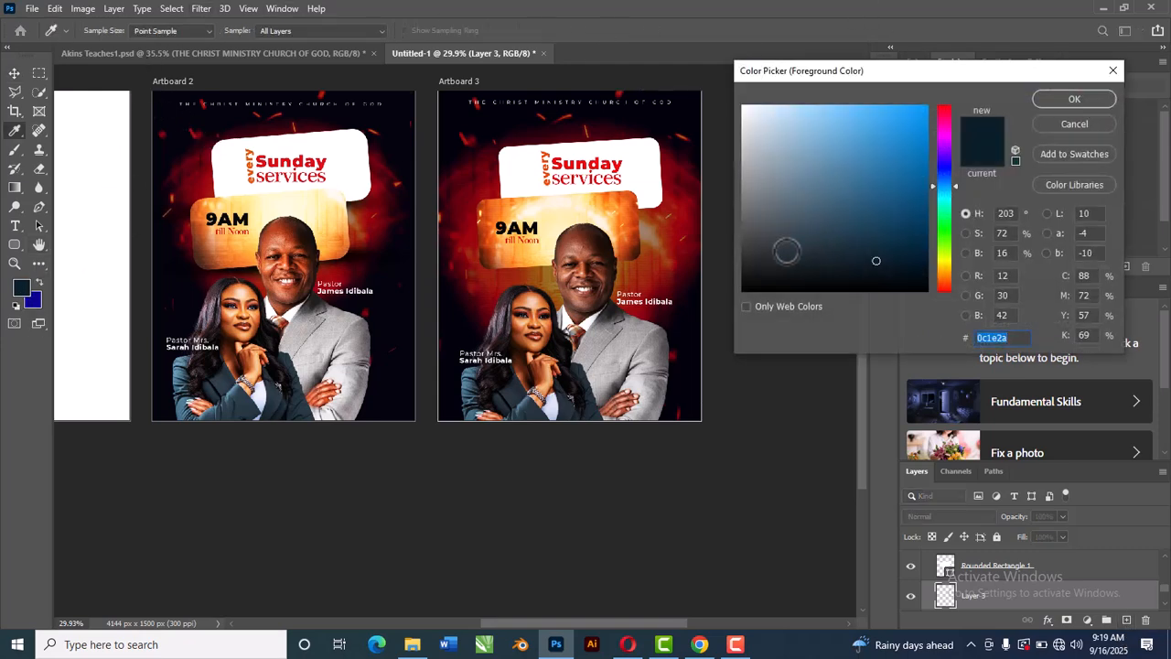
drag(875, 261, 712, 310)
click(1073, 99)
key(v)
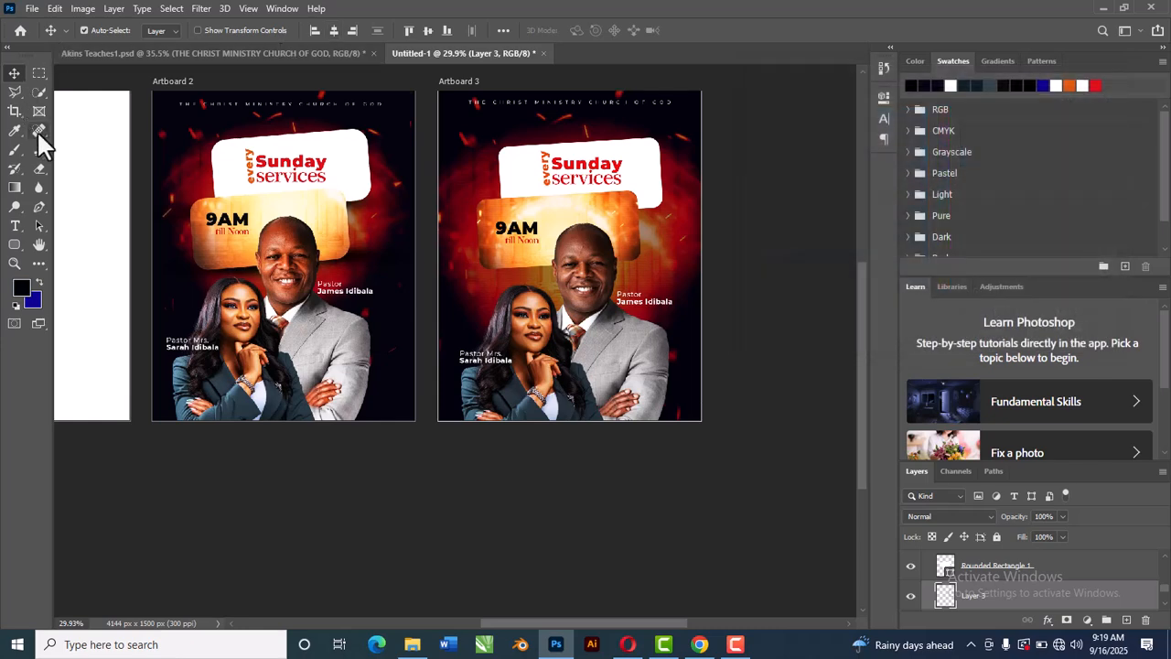
Step: Paint one soft black dab on the new layer with a 600 px, 0% hardness brush behind the man's head
click(15, 151)
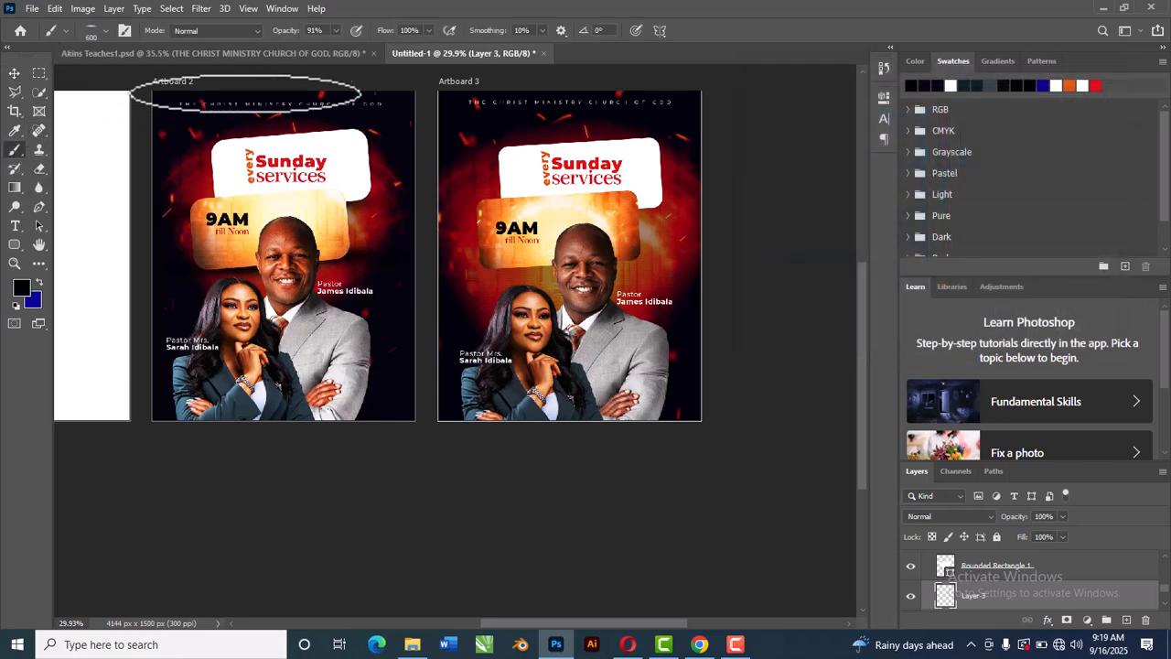
click(107, 26)
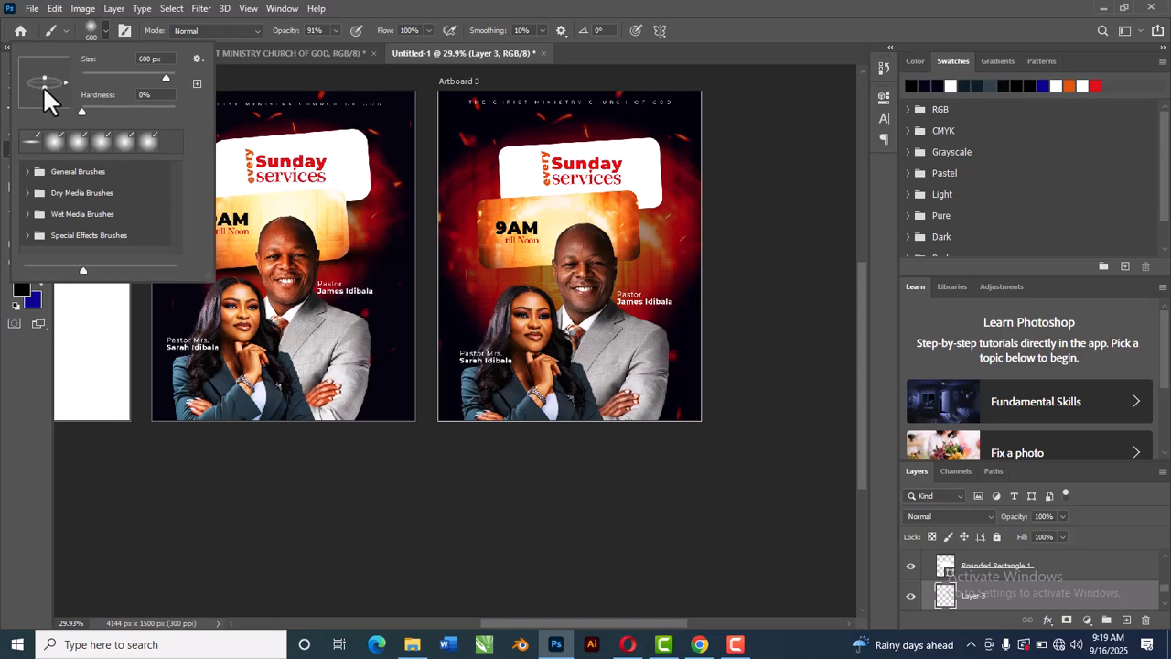
drag(43, 83, 42, 82)
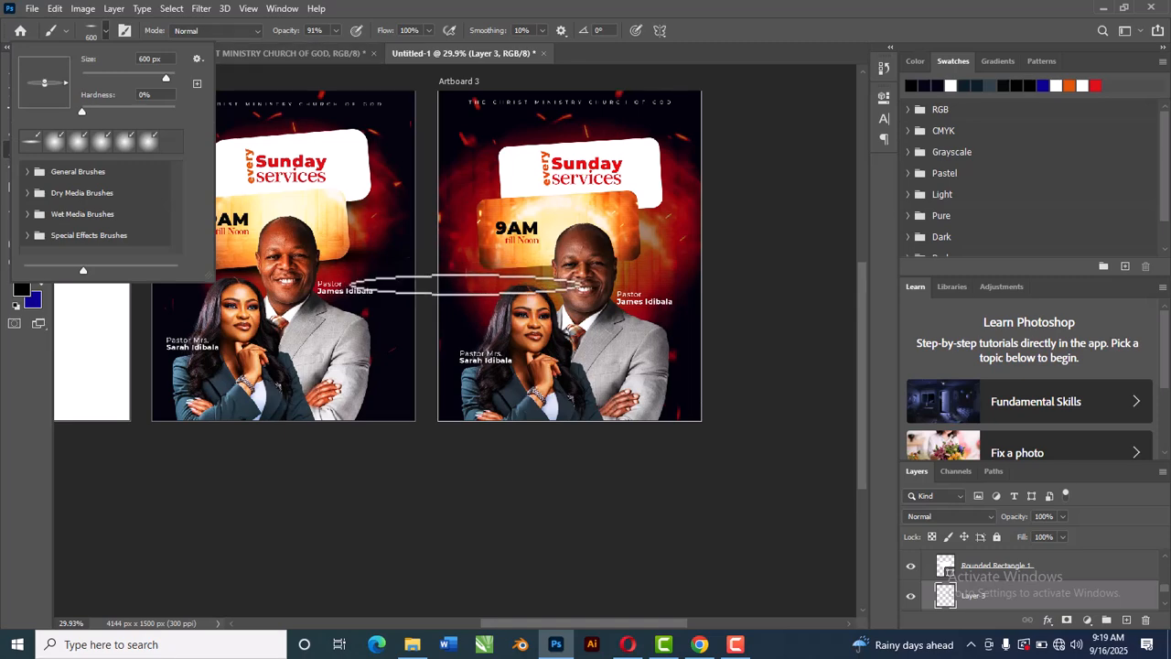
click(530, 270)
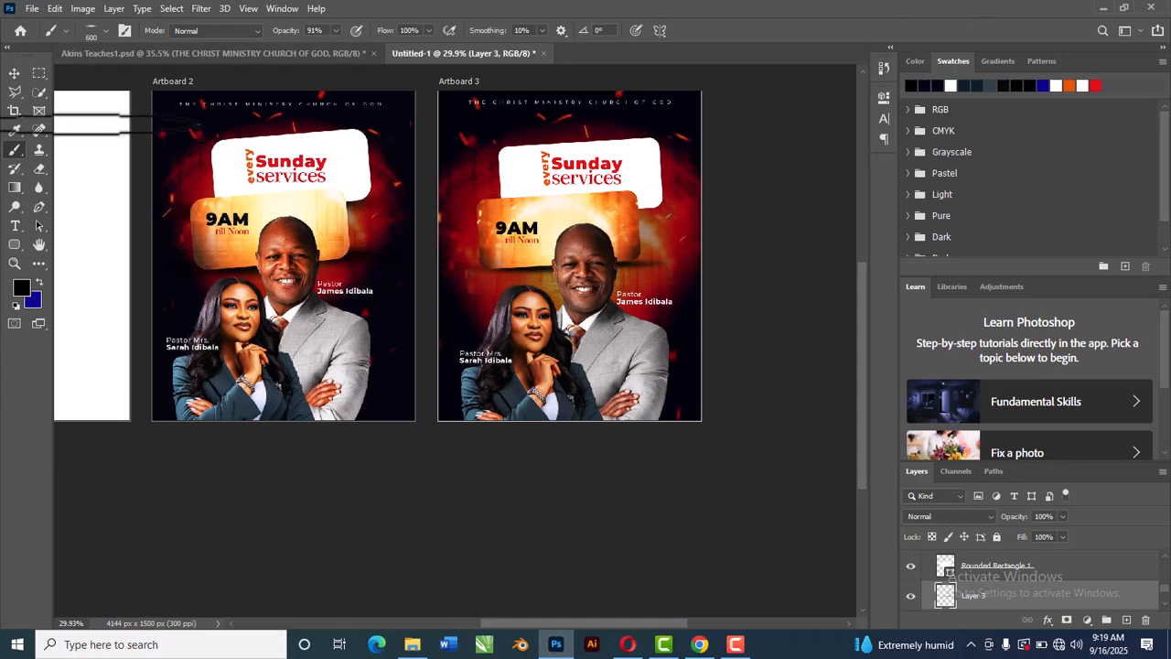
Step: Free-transform the black shadow, stretching it slightly wider and nudging it up under the orange rectangle
click(14, 73)
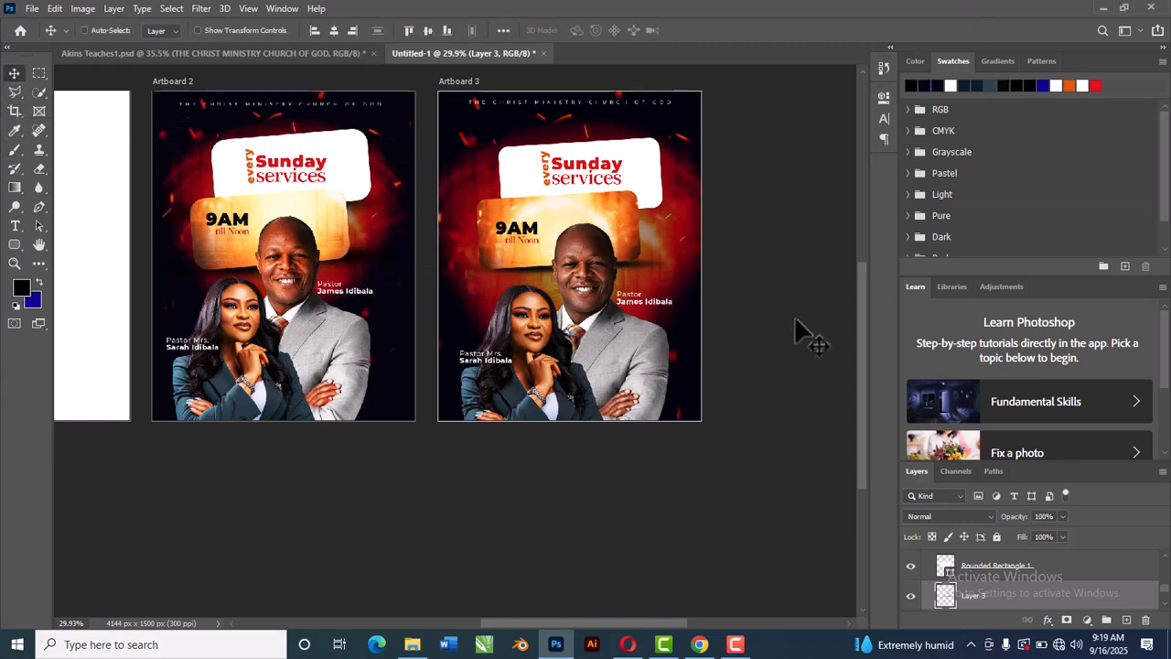
key(ctrl+t)
drag(424, 268, 405, 267)
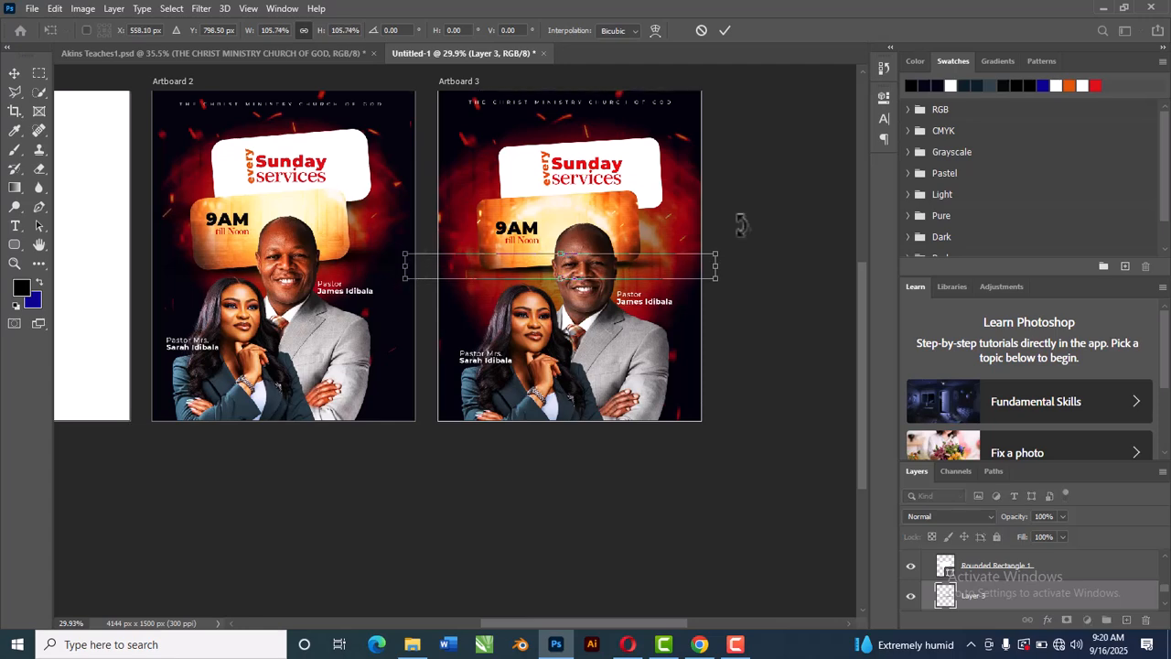
drag(719, 268, 708, 265)
drag(560, 240, 560, 237)
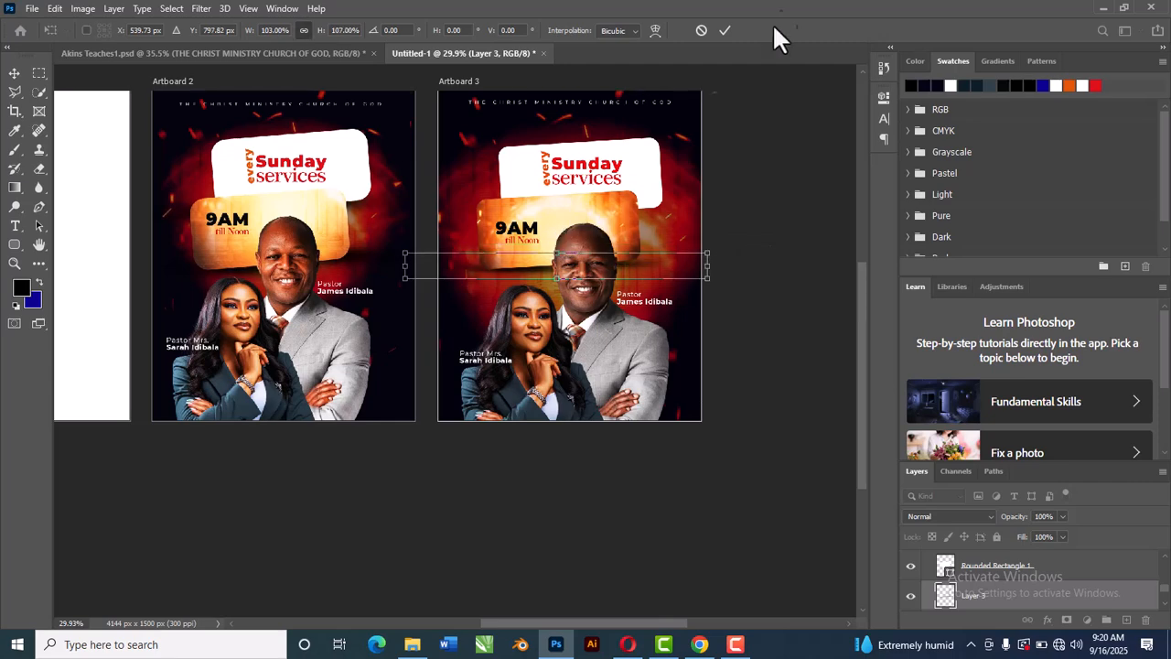
click(725, 31)
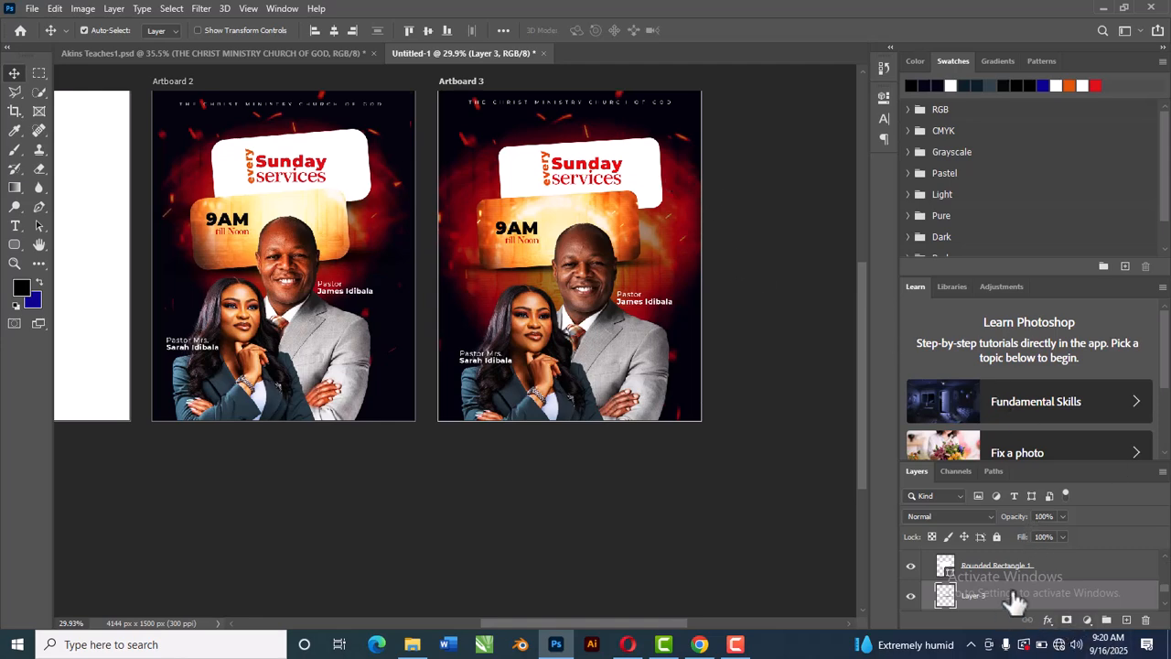
Step: Duplicate the shadow layer and move the copy up beneath the white 'Sunday services' rectangle
key(ctrl+j)
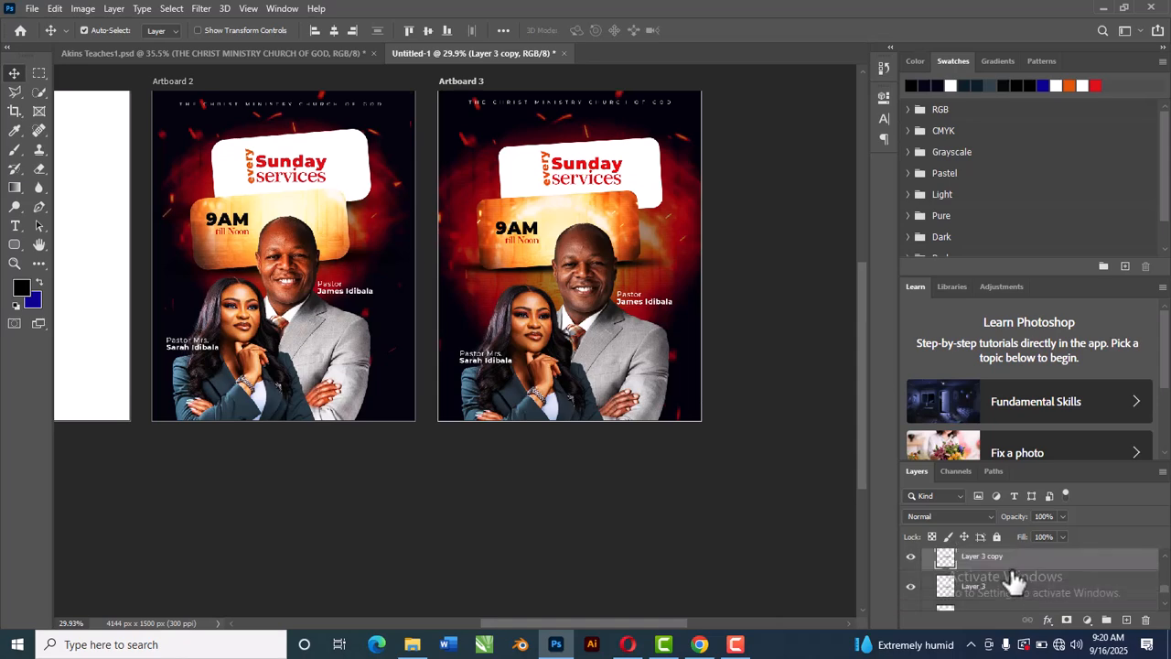
mouse_move(1011, 565)
mouse_down()
mouse_move(1006, 622)
mouse_move(1003, 574)
mouse_up()
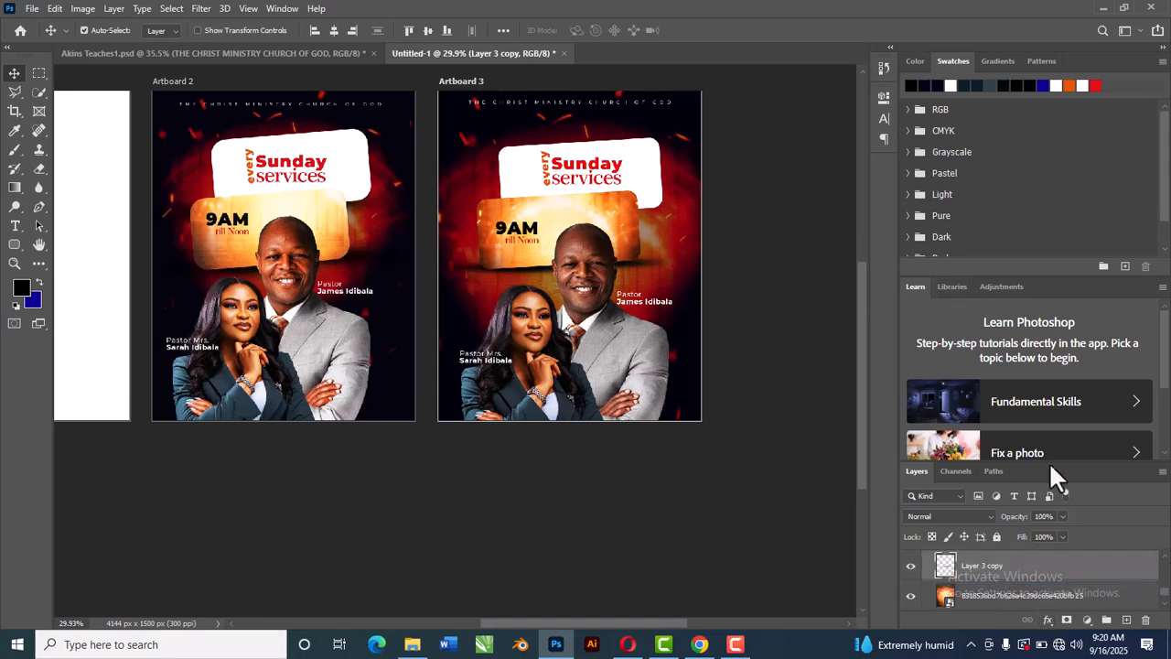
key(ctrl+t)
drag(591, 265, 629, 218)
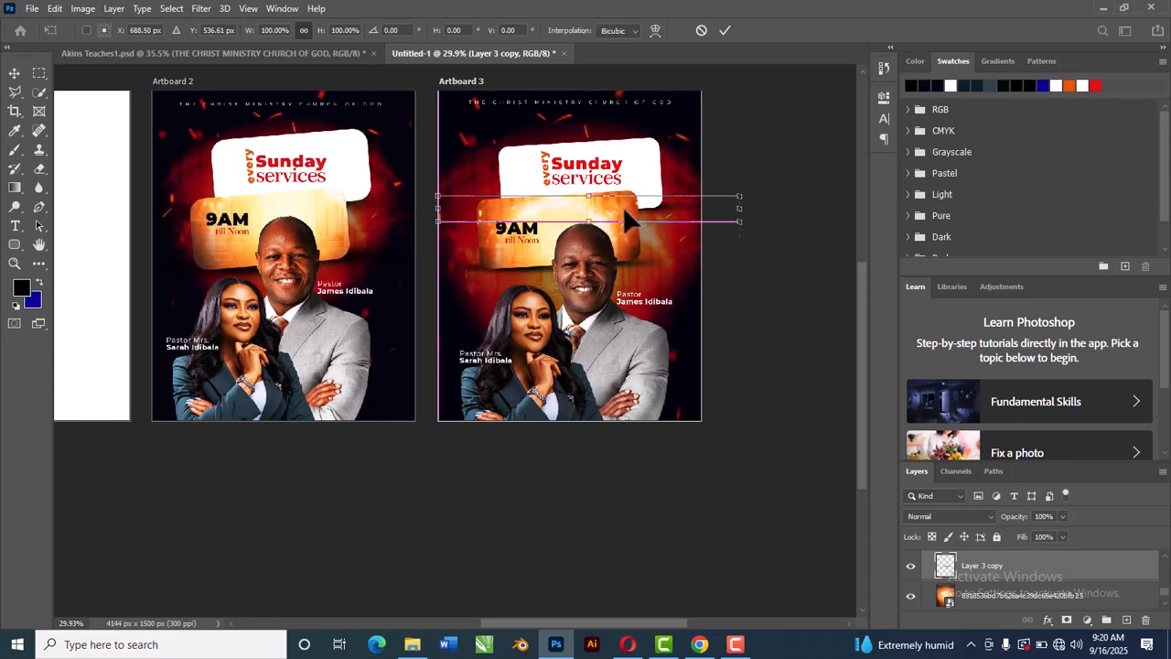
click(725, 30)
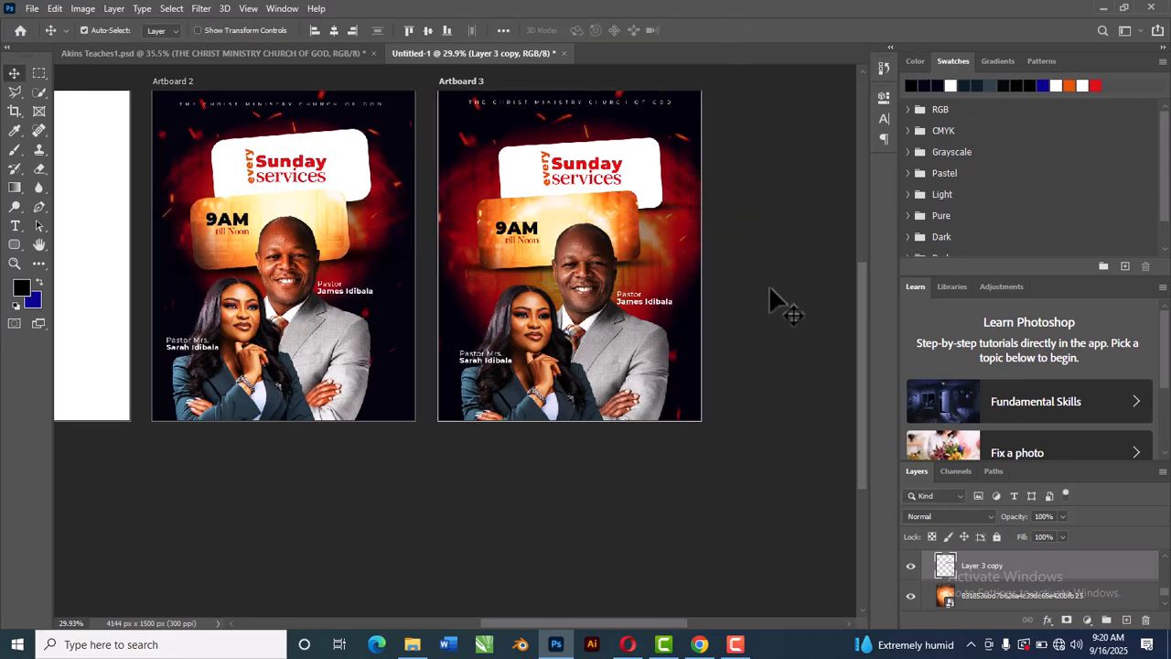
Step: Zoom and pan around Artboard 3 and Artboard 2 to compare the recreated flyer with the reference
click(770, 290)
scroll(485, 408, up, 2)
scroll(505, 373, down, 2)
scroll(505, 373, down, 2)
scroll(504, 355, up, 2)
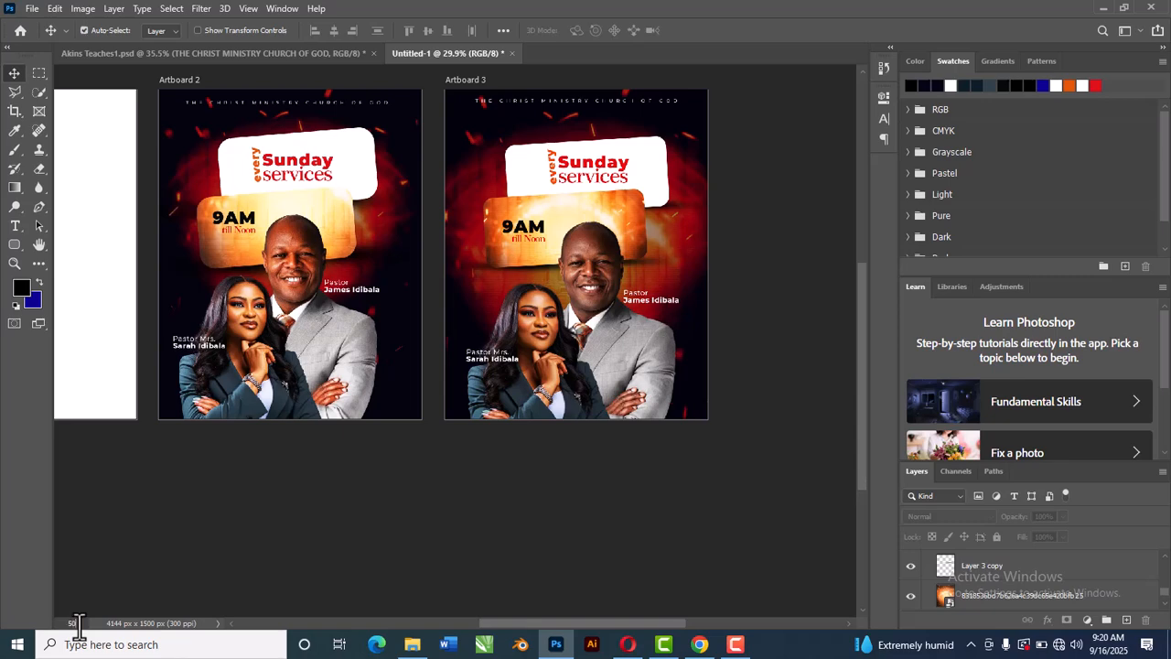
key(Return)
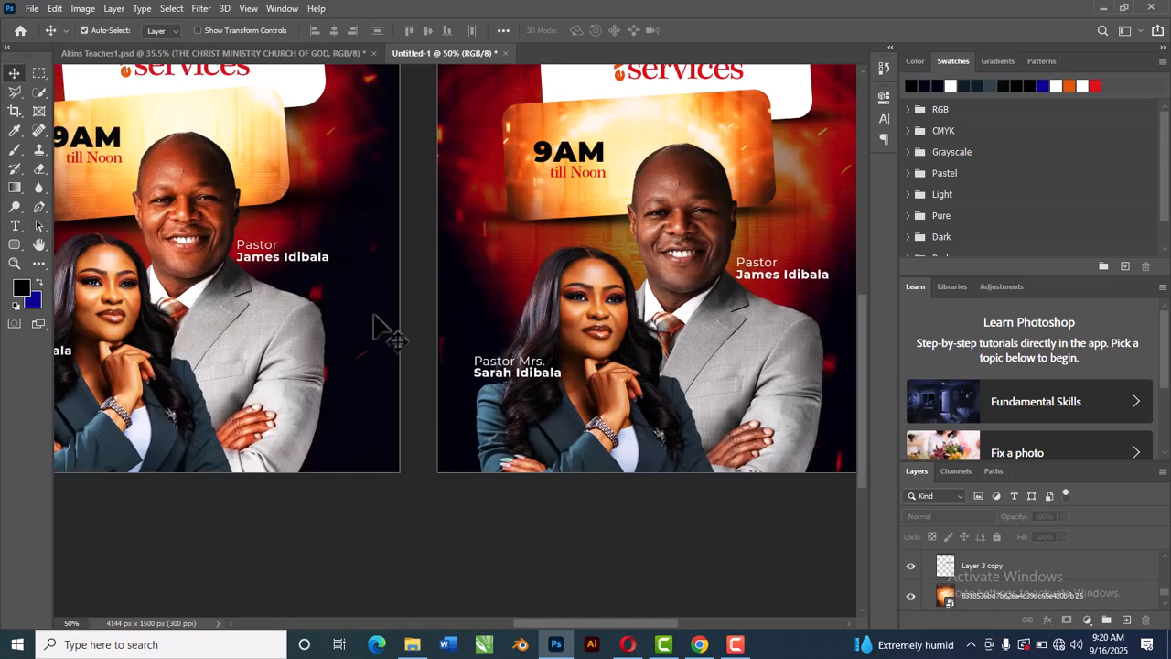
drag(450, 283, 457, 391)
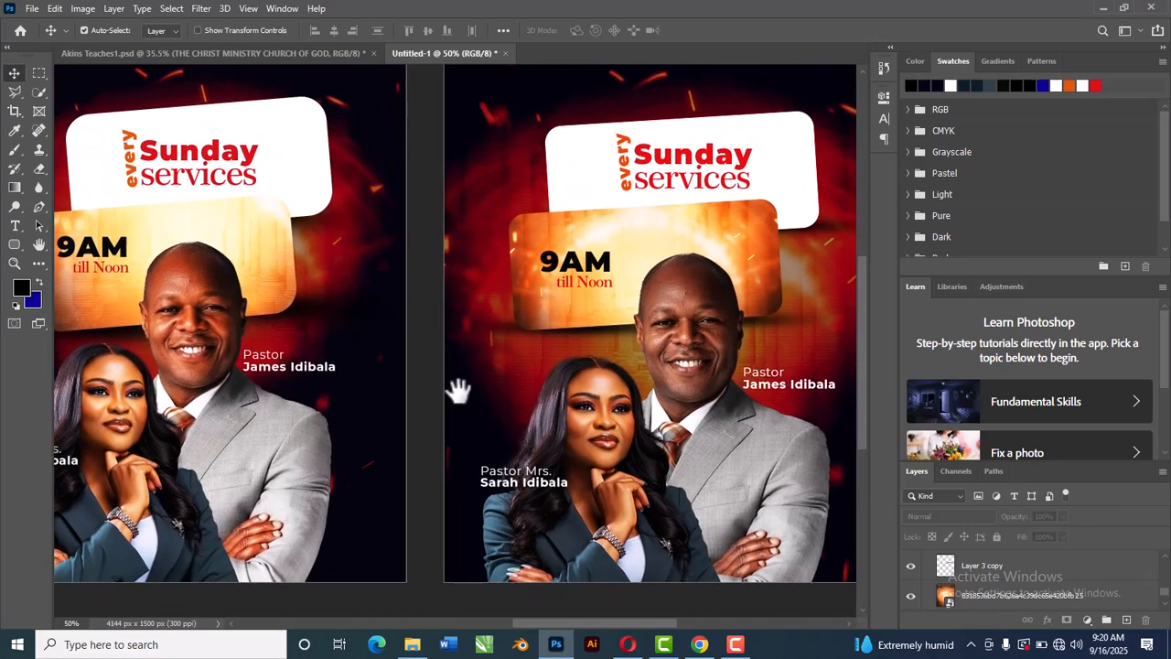
scroll(463, 385, down, 2)
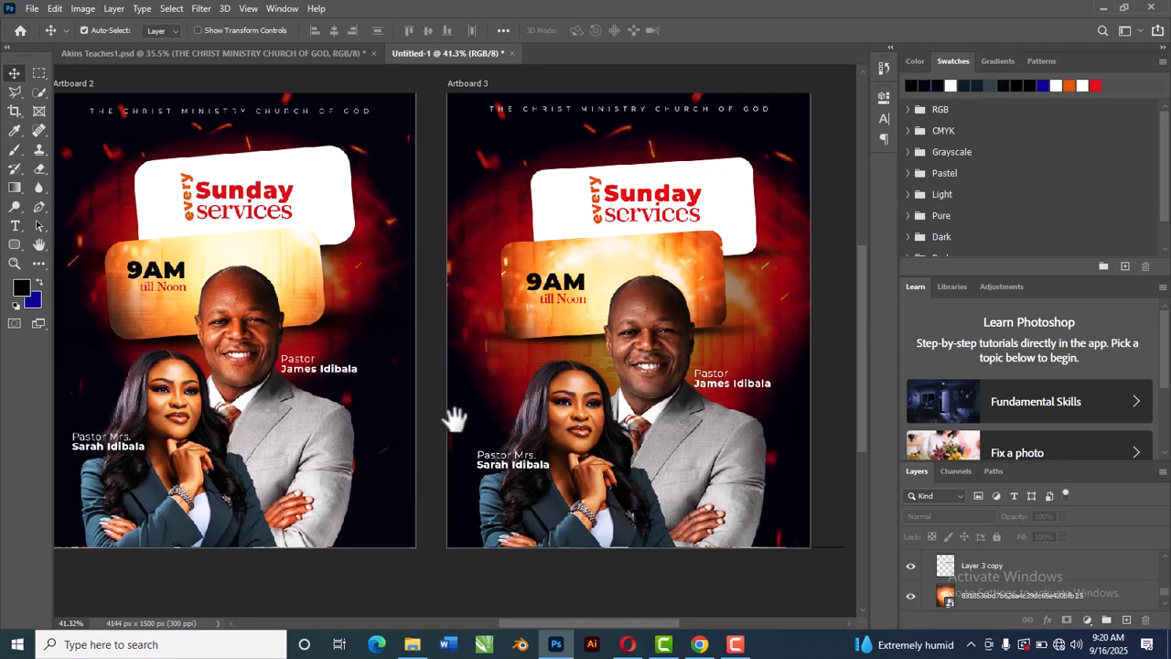
scroll(437, 405, left, 3)
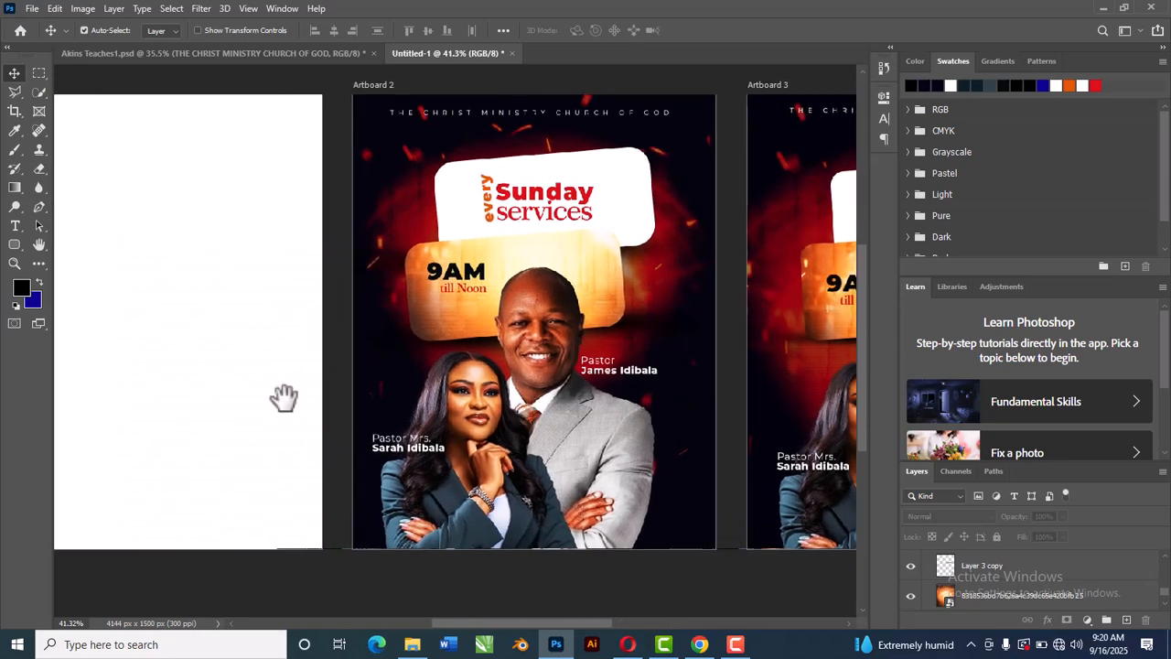
drag(283, 397, 411, 409)
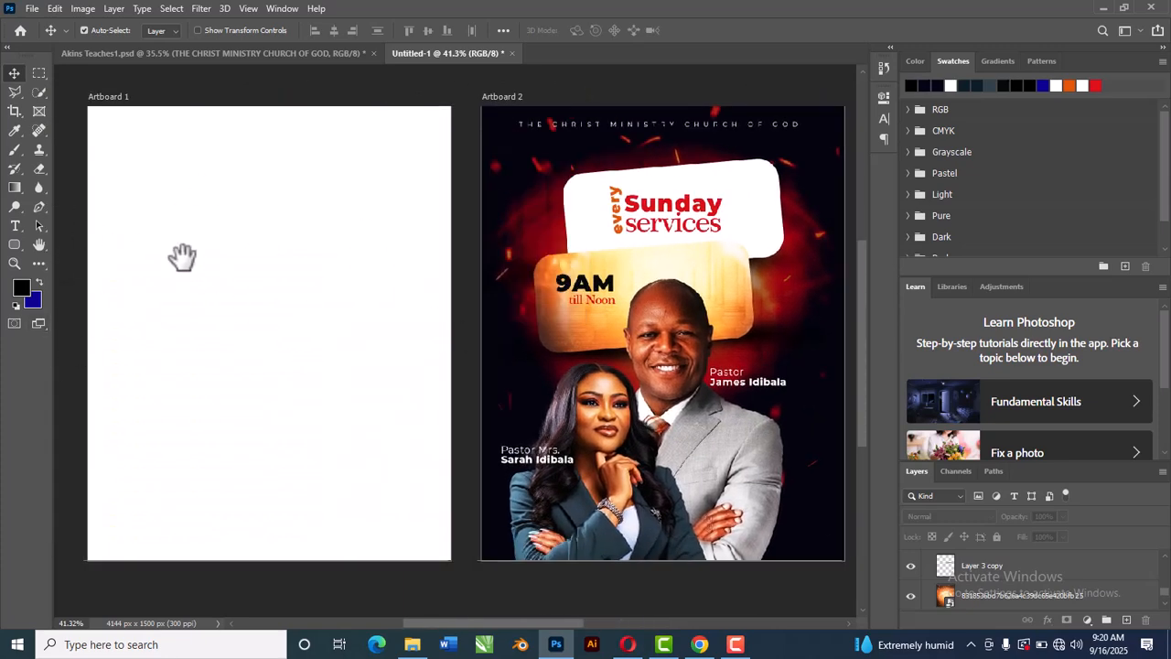
drag(624, 322, 583, 308)
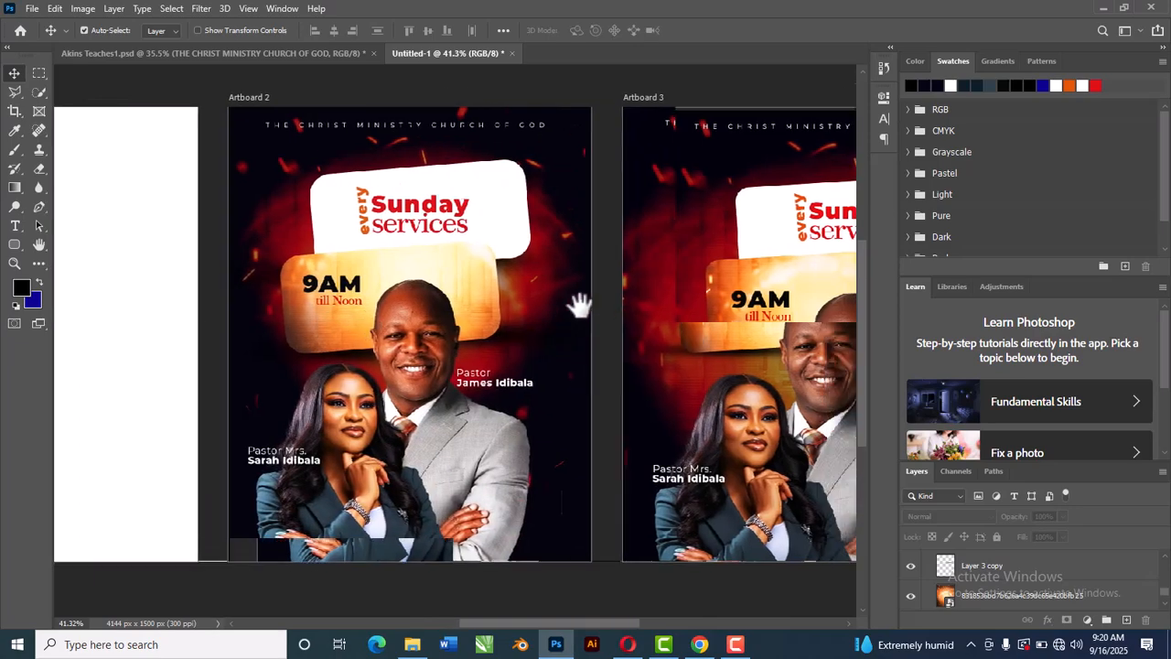
drag(779, 358, 713, 368)
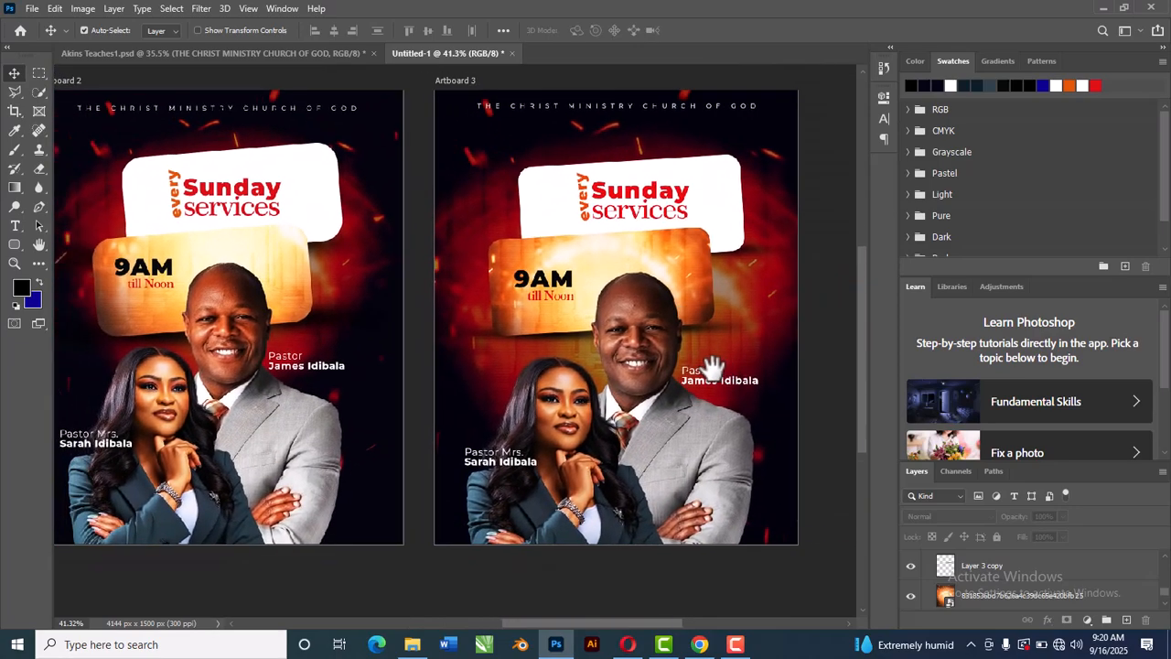
scroll(713, 368, down, 3)
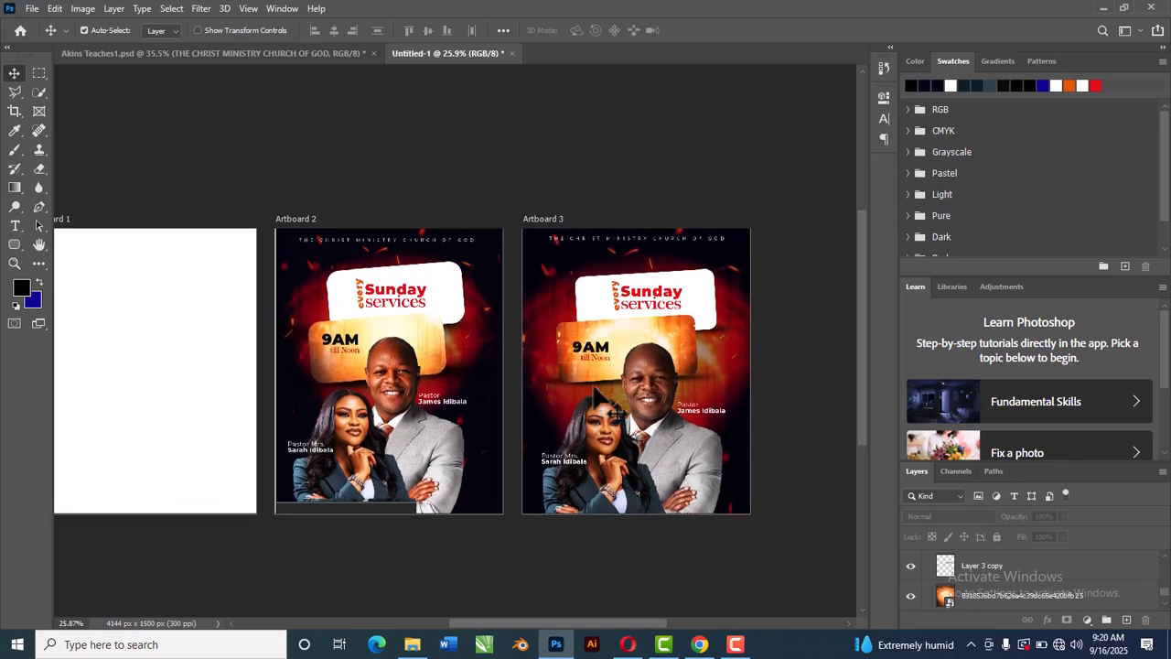
scroll(595, 382, up, 2)
drag(654, 383, 662, 329)
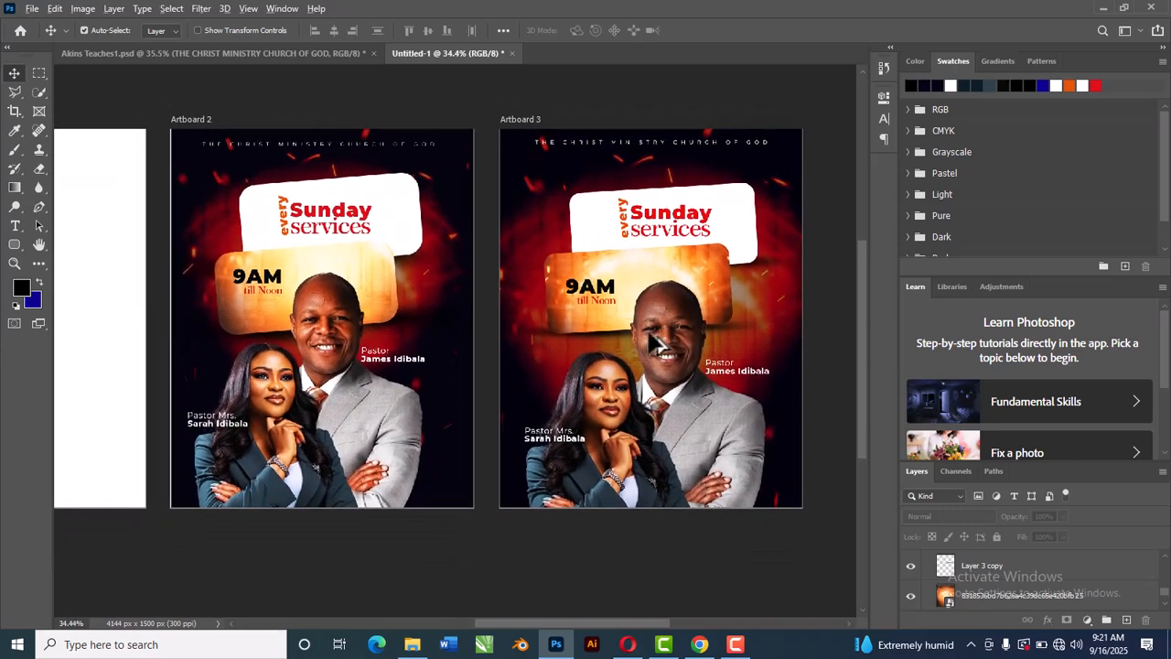